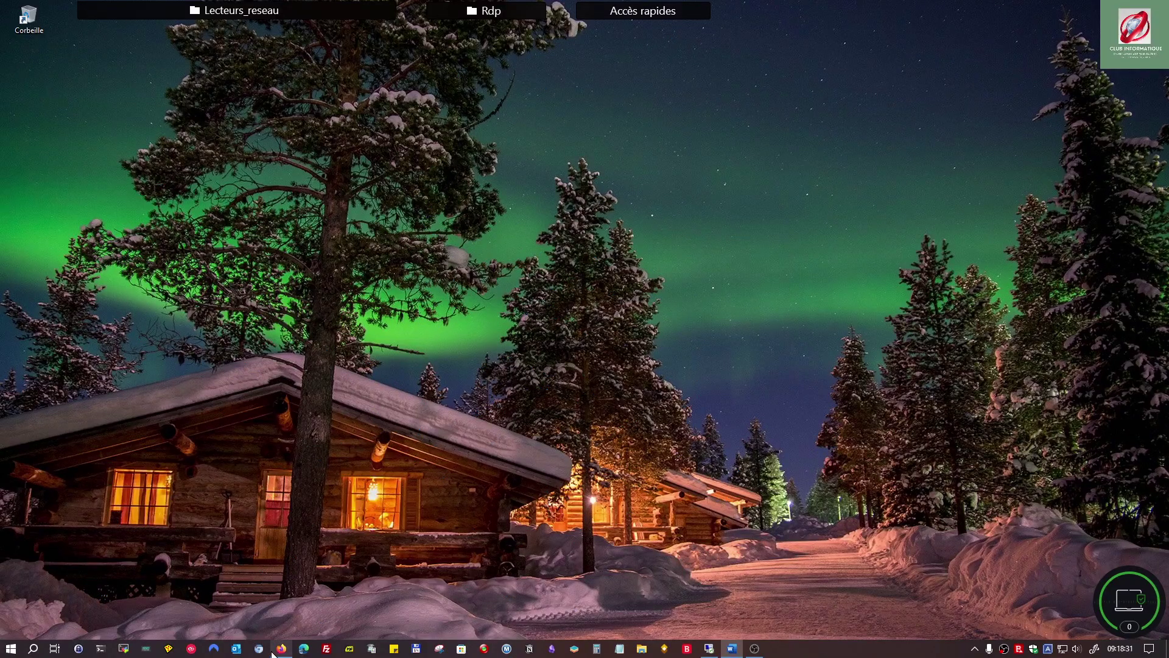
Switch to Firefox and examine the AV-TEST Windows 10 February 2024 antivirus ratings, including the Microsoft Defender row
click(281, 648)
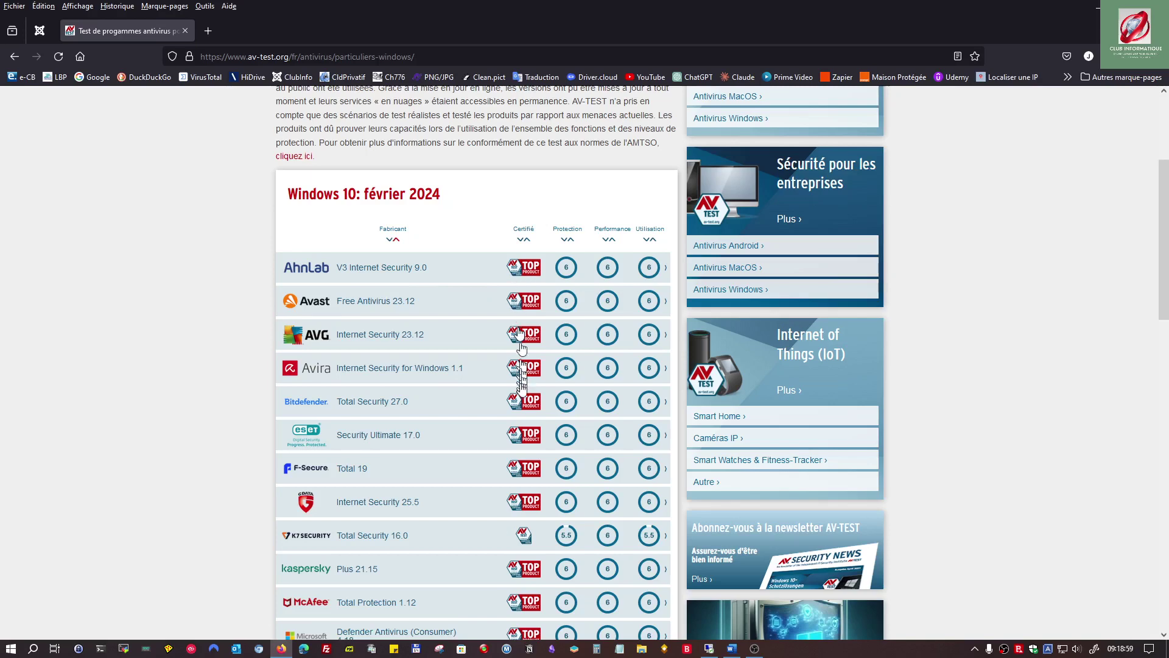
scroll(506, 491, down, 6)
scroll(496, 441, up, 6)
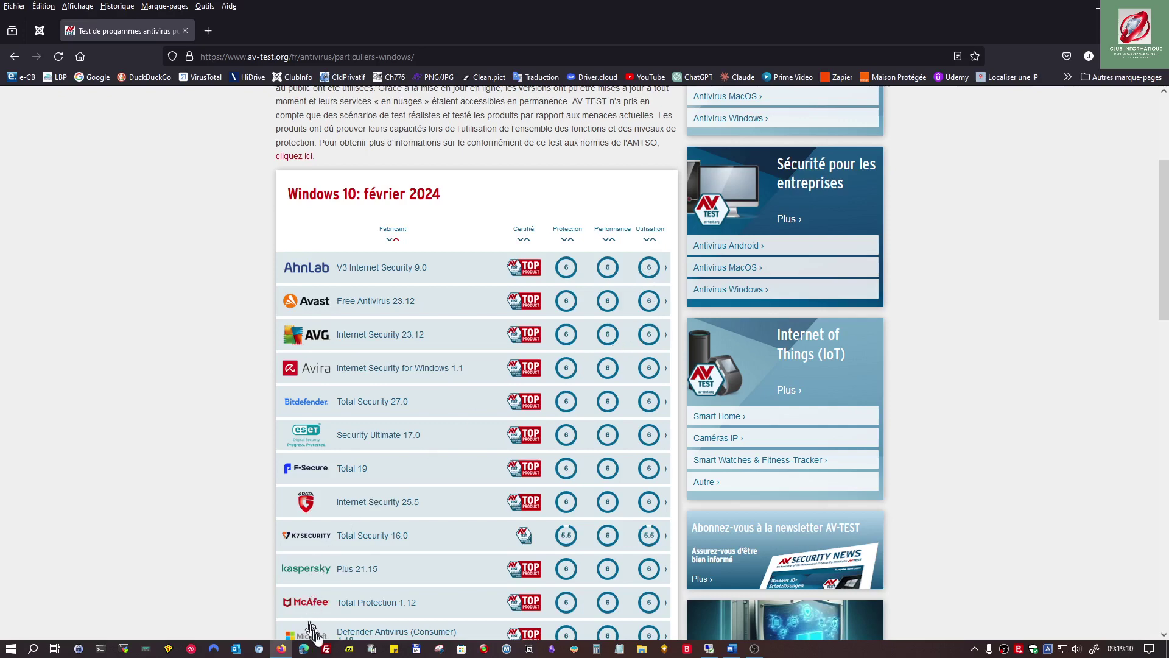
scroll(308, 552, down, 3)
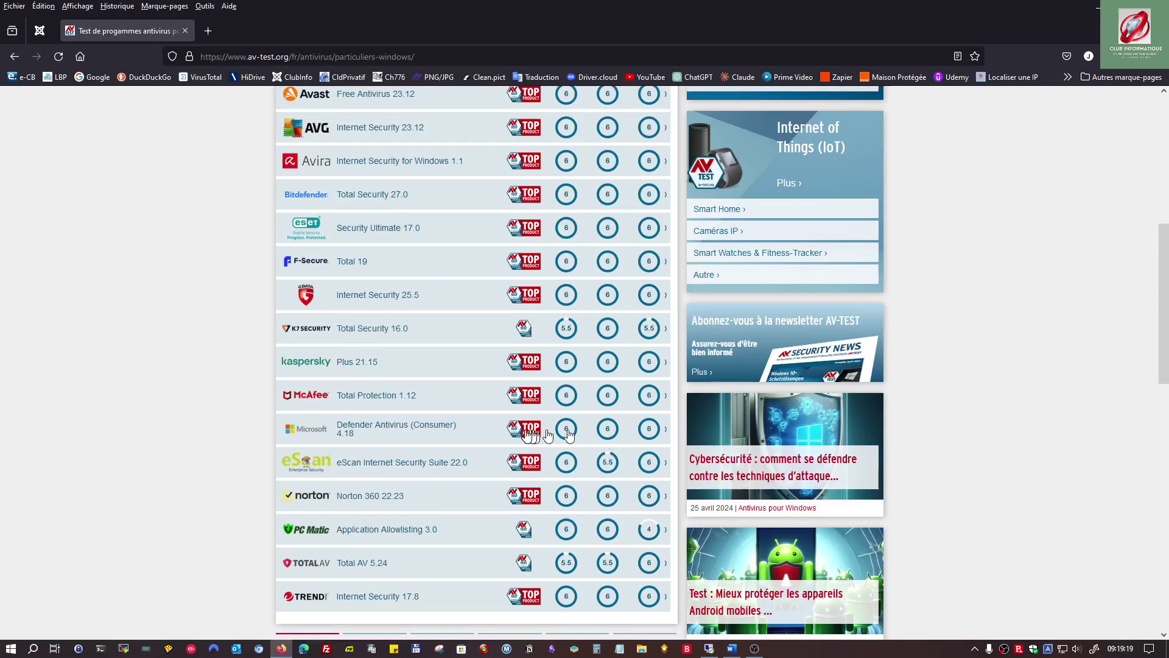
Examine the protection and performance results in AV-TEST's Microsoft Defender Antivirus (Consumer) 4.18 report, and close the browser
click(666, 433)
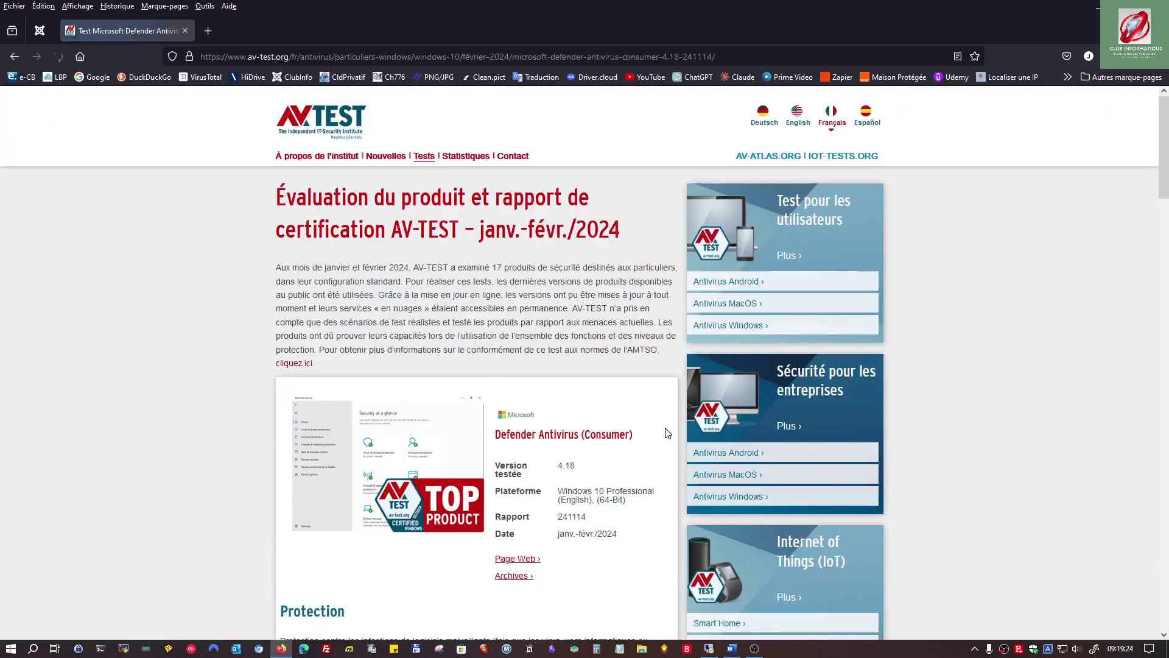
scroll(489, 440, down, 9)
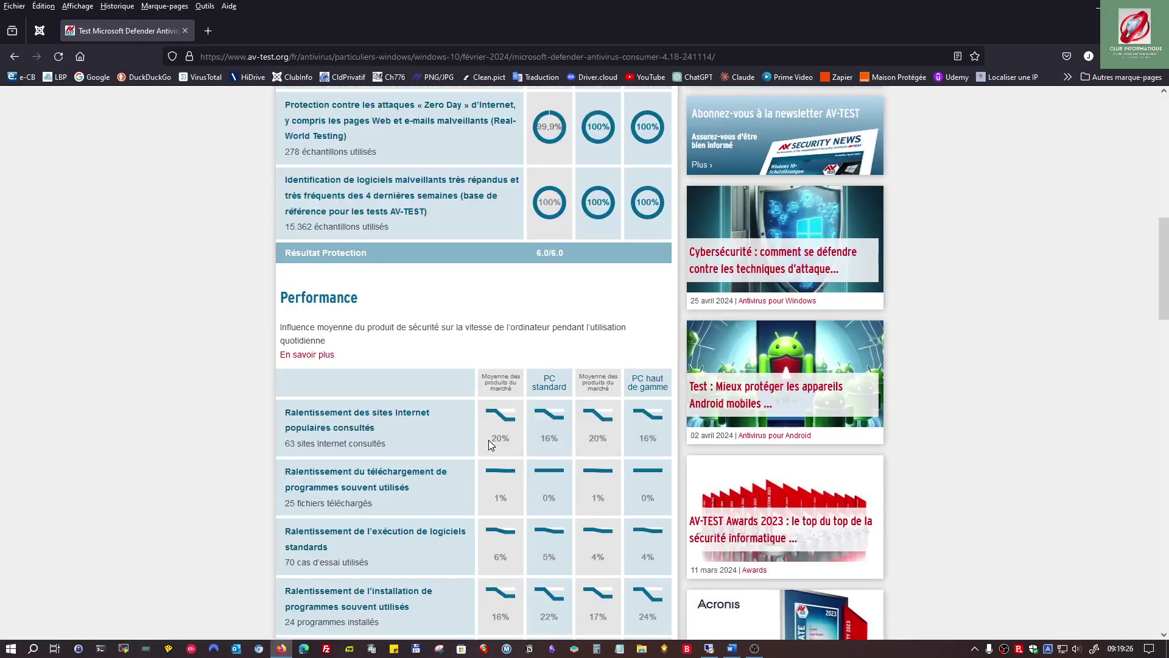
scroll(490, 438, up, 3)
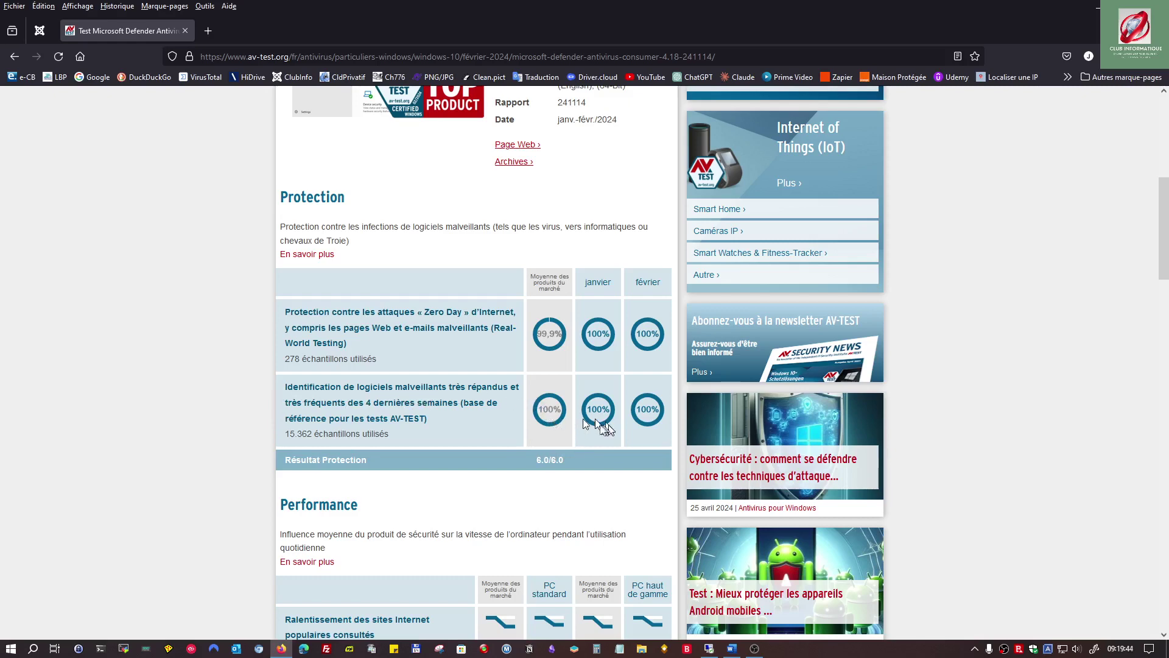
scroll(407, 406, down, 6)
key(Home)
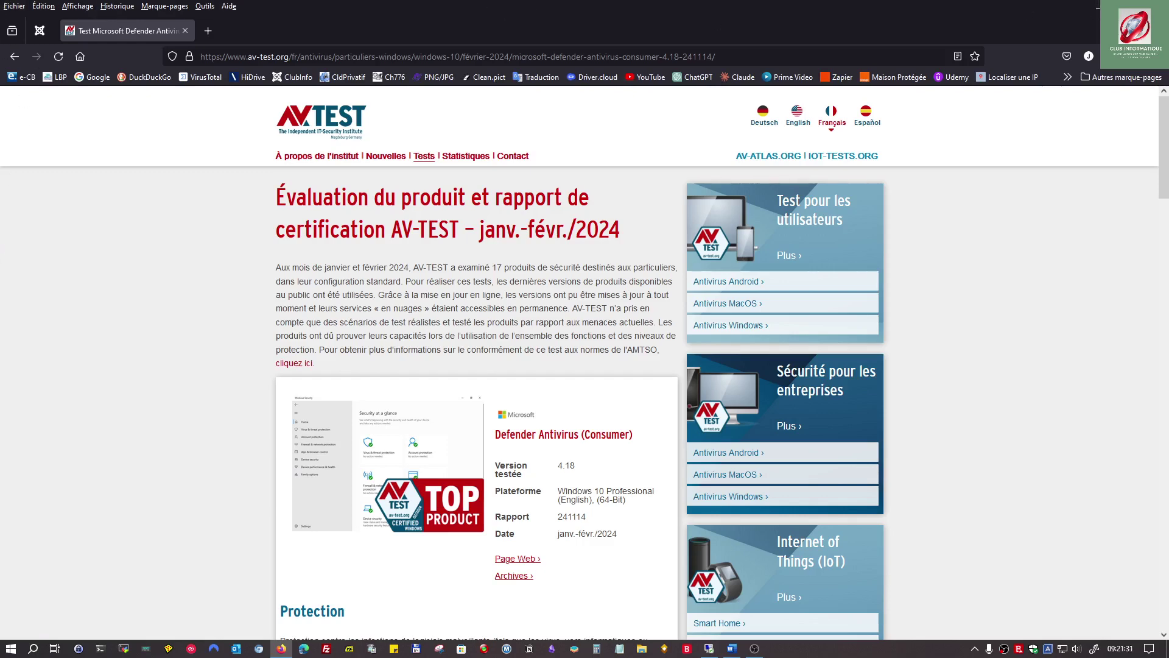
click(1155, 8)
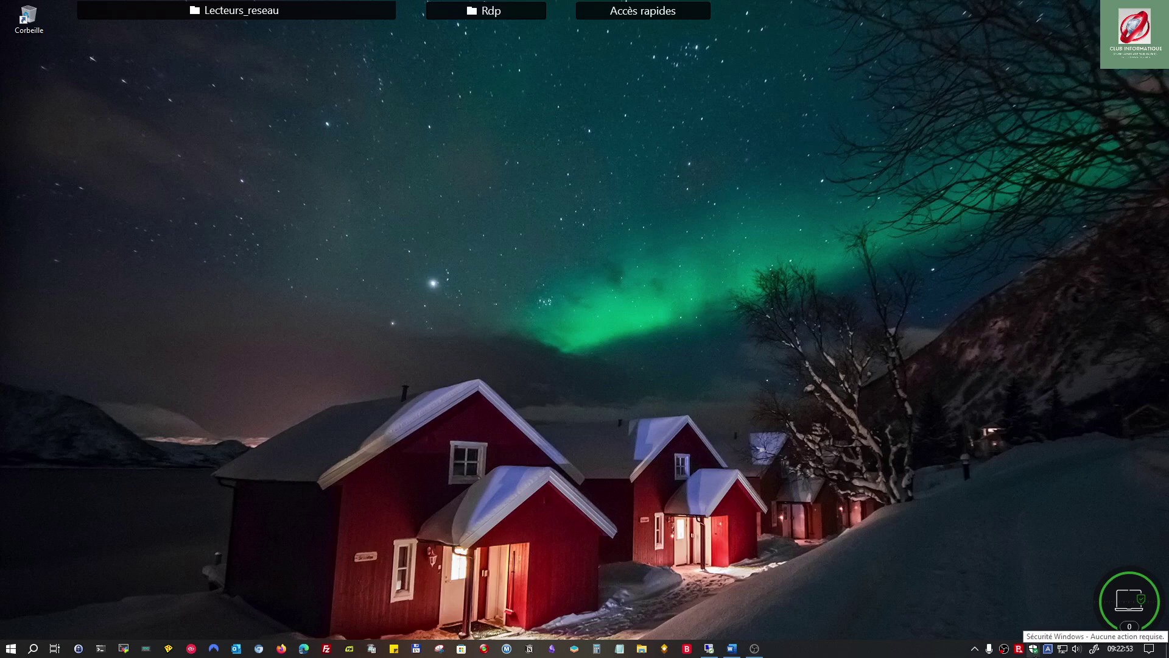
Show the Windows Security dashboard in a maximized window and open the virus and threat protection section
right_click(1035, 649)
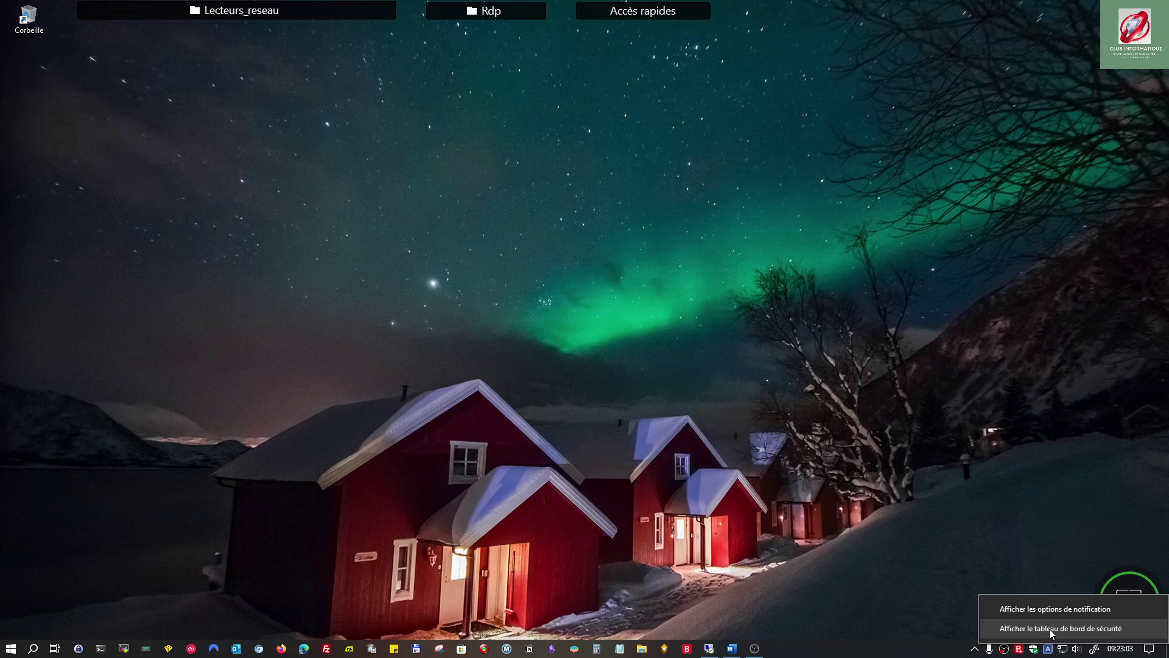
click(1050, 629)
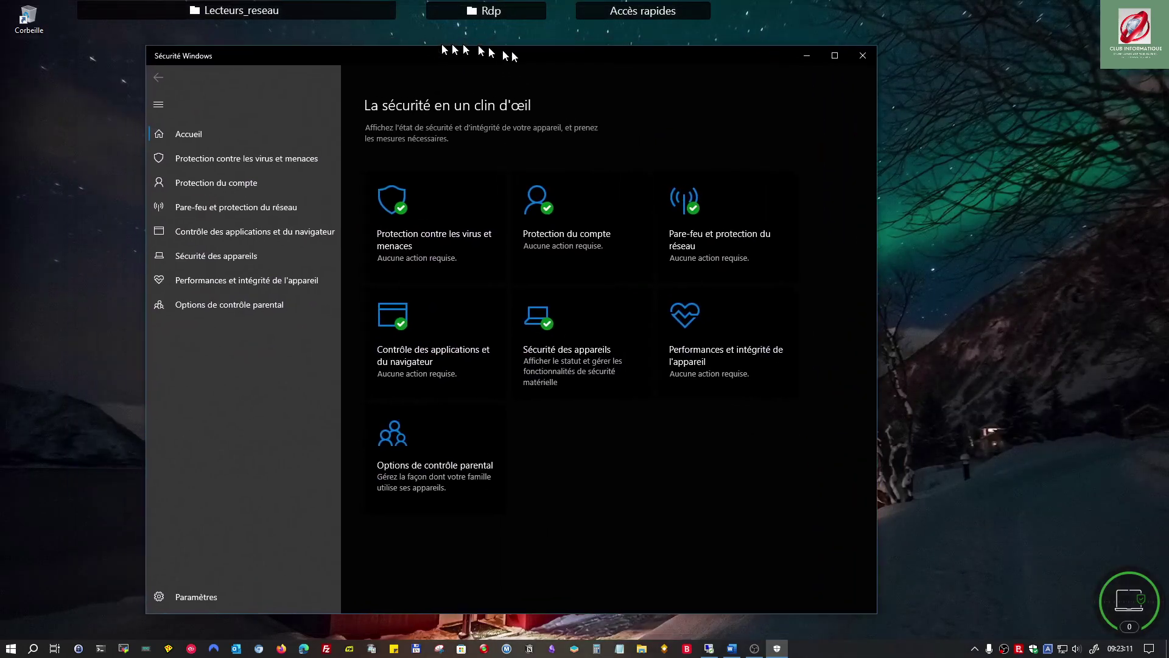
click(835, 55)
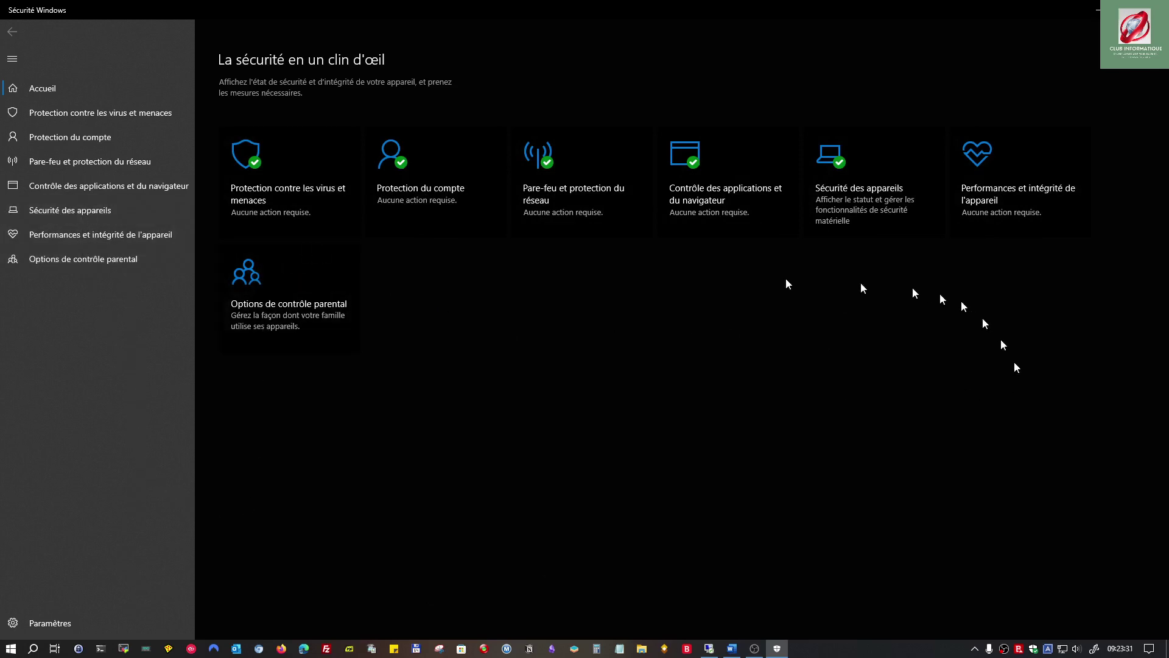
click(298, 203)
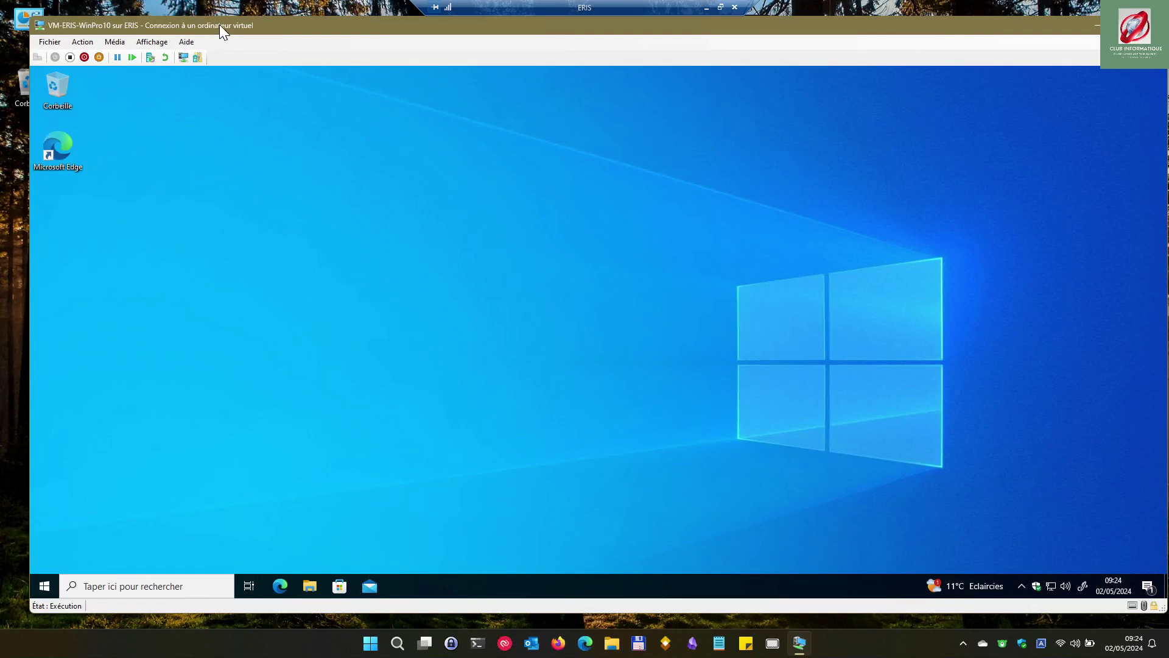
In the VM-ERIS-WinPro10 virtual machine, show the Windows Security dashboard and open virus and threat protection
drag(219, 26, 201, 28)
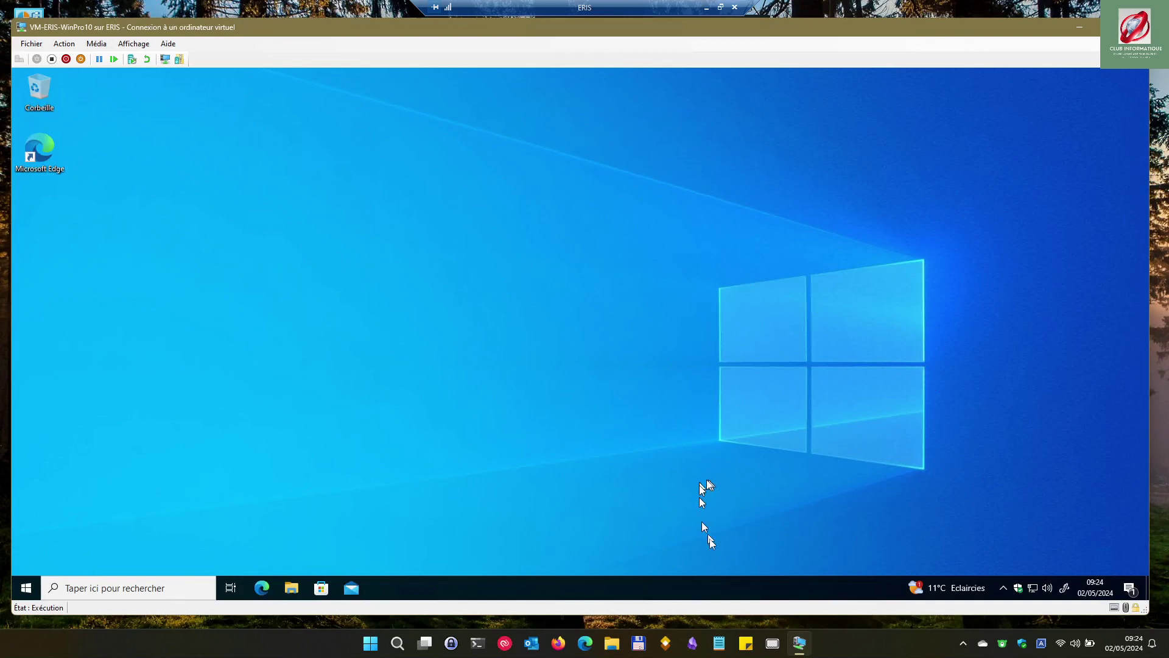
right_click(1015, 588)
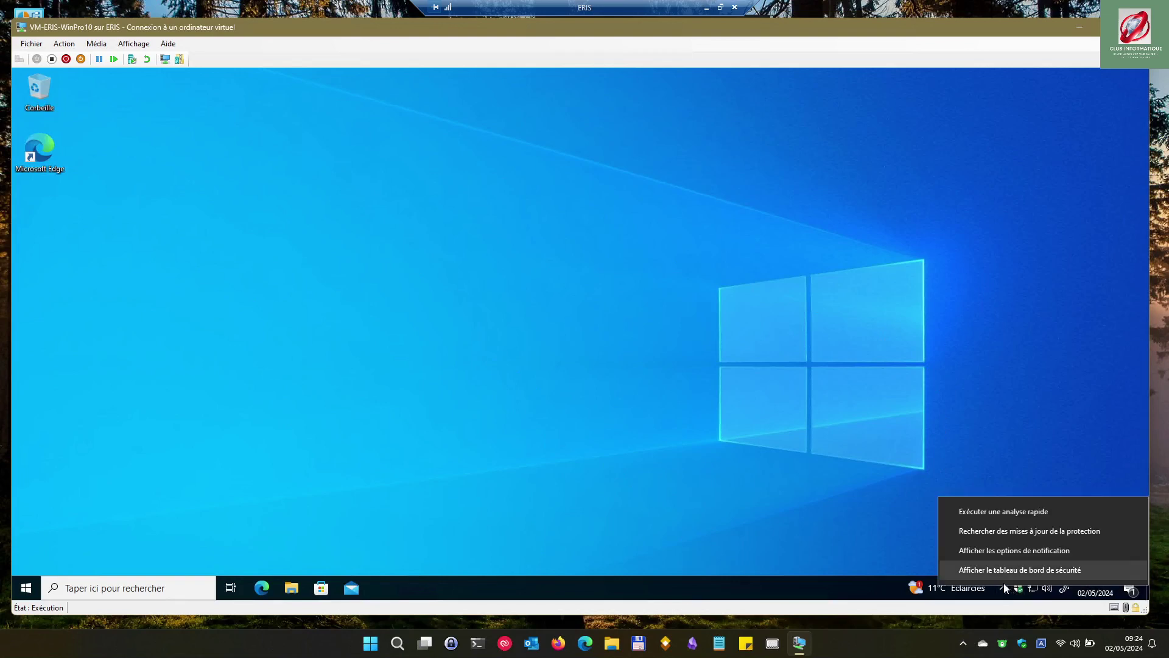
click(1002, 576)
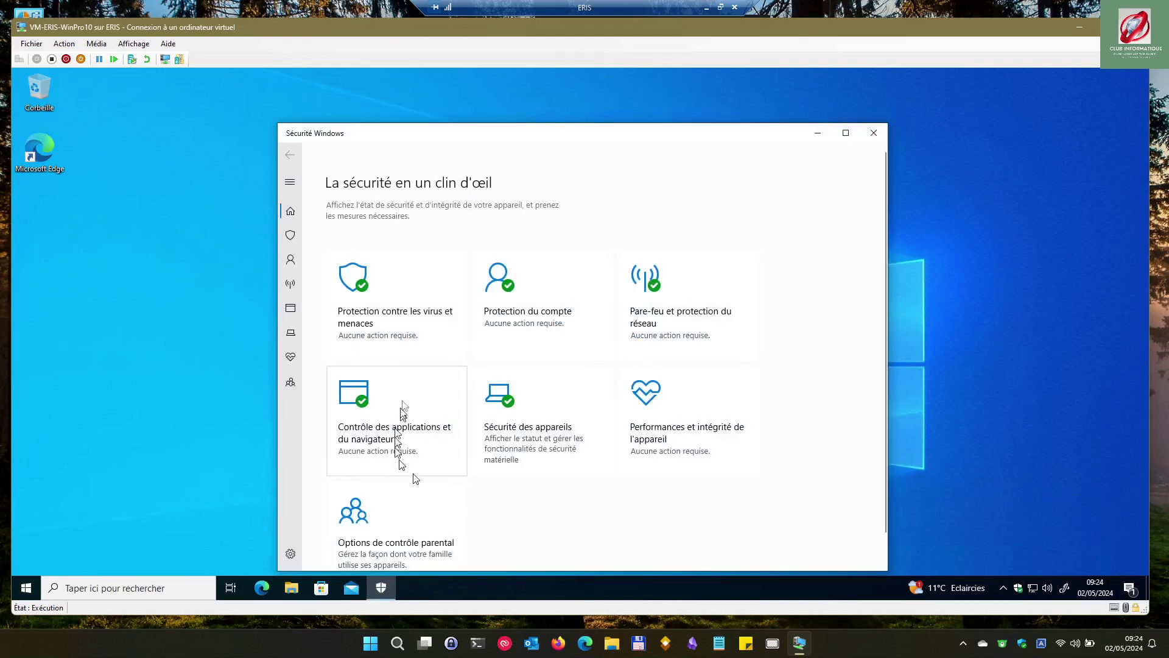
click(380, 298)
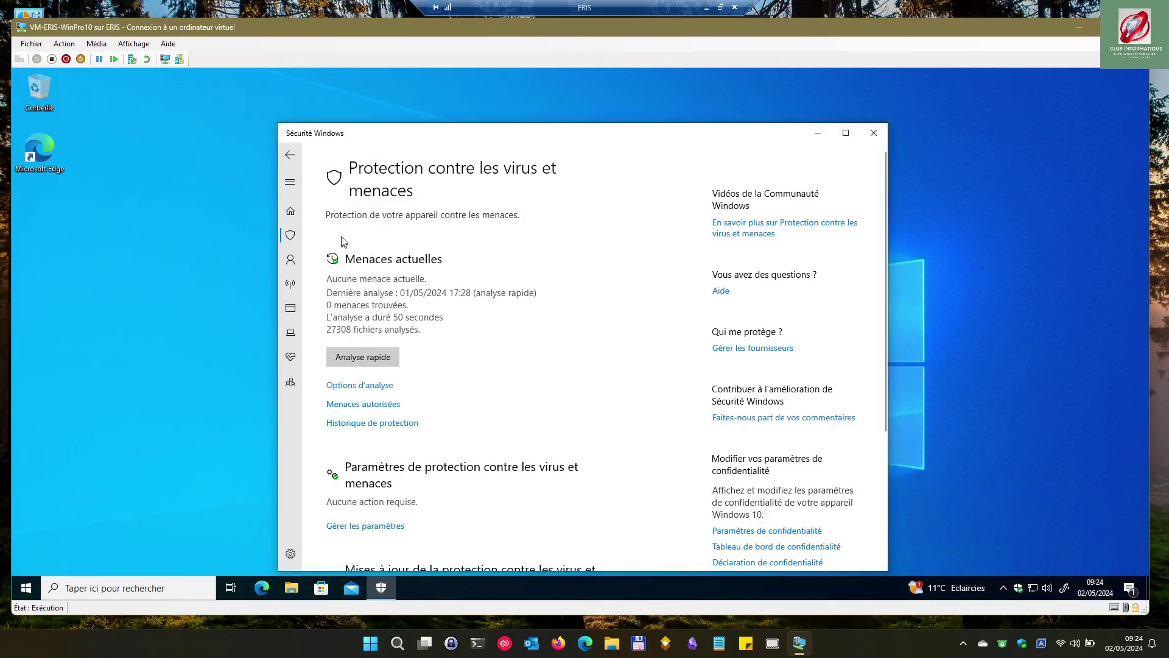
Move the Windows Security window higher, view the available scan options, and return to the virus and threat protection page
drag(453, 131, 425, 89)
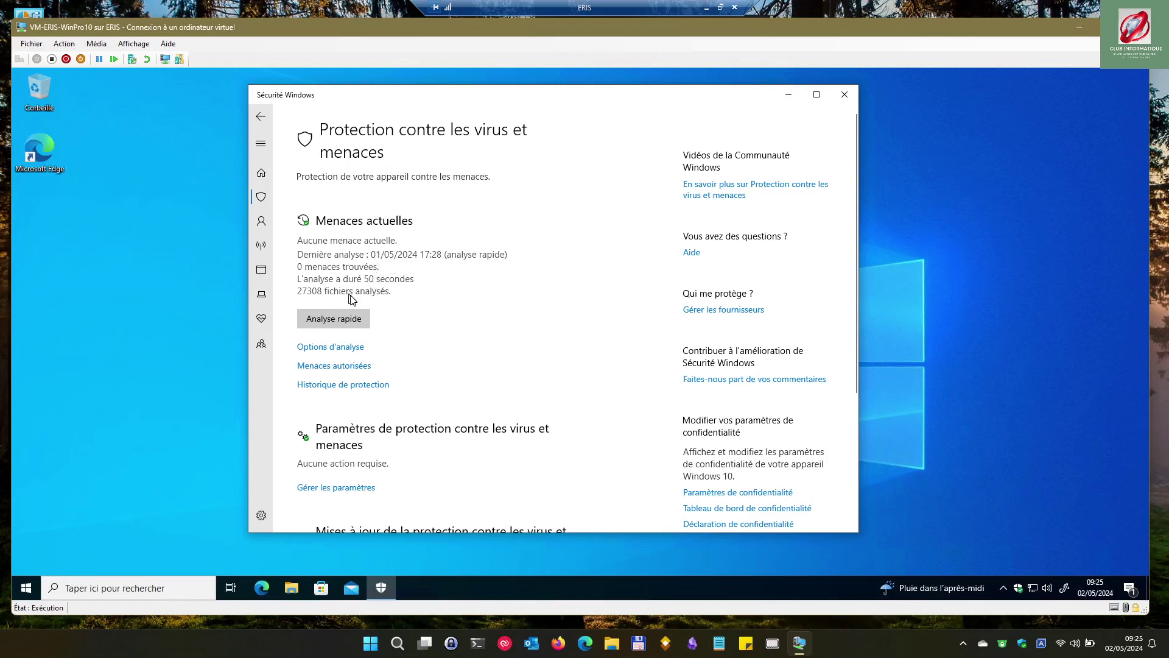
click(323, 349)
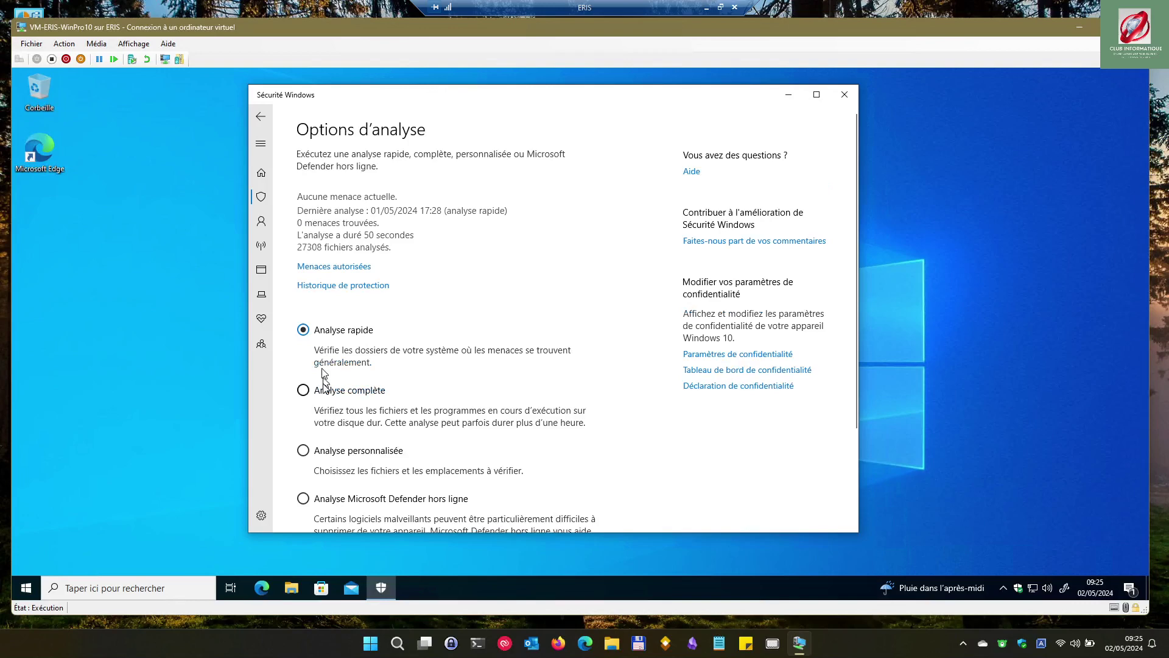
click(261, 118)
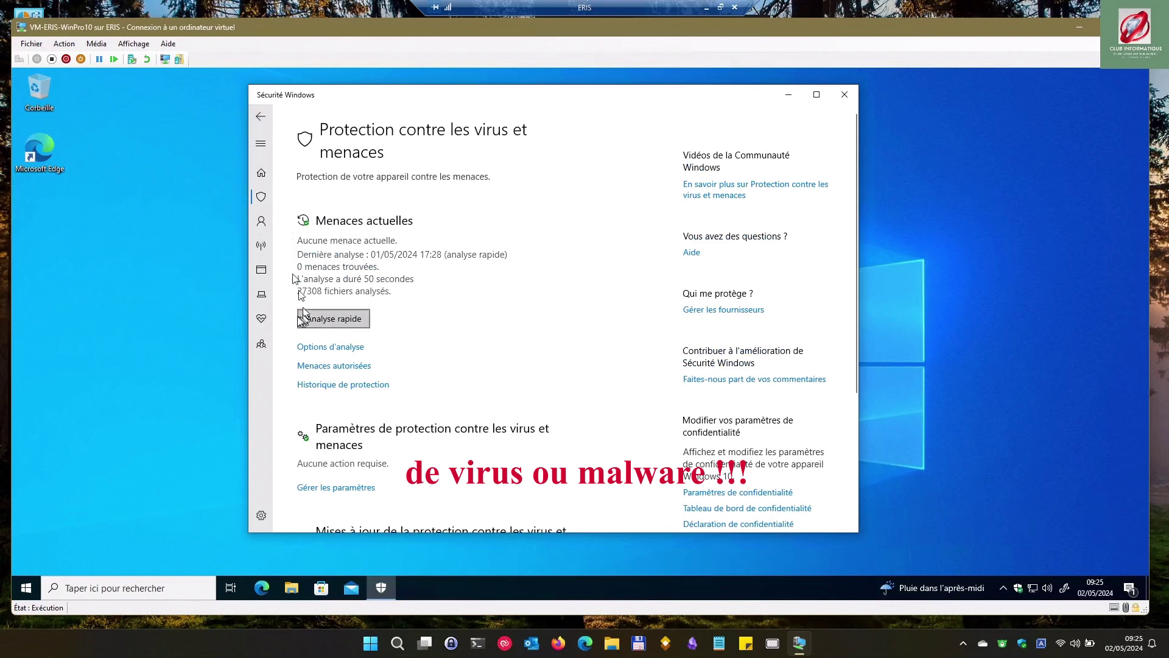
Open the virus and threat protection settings and review every section from real-time protection down to notifications
scroll(303, 293, down, 1)
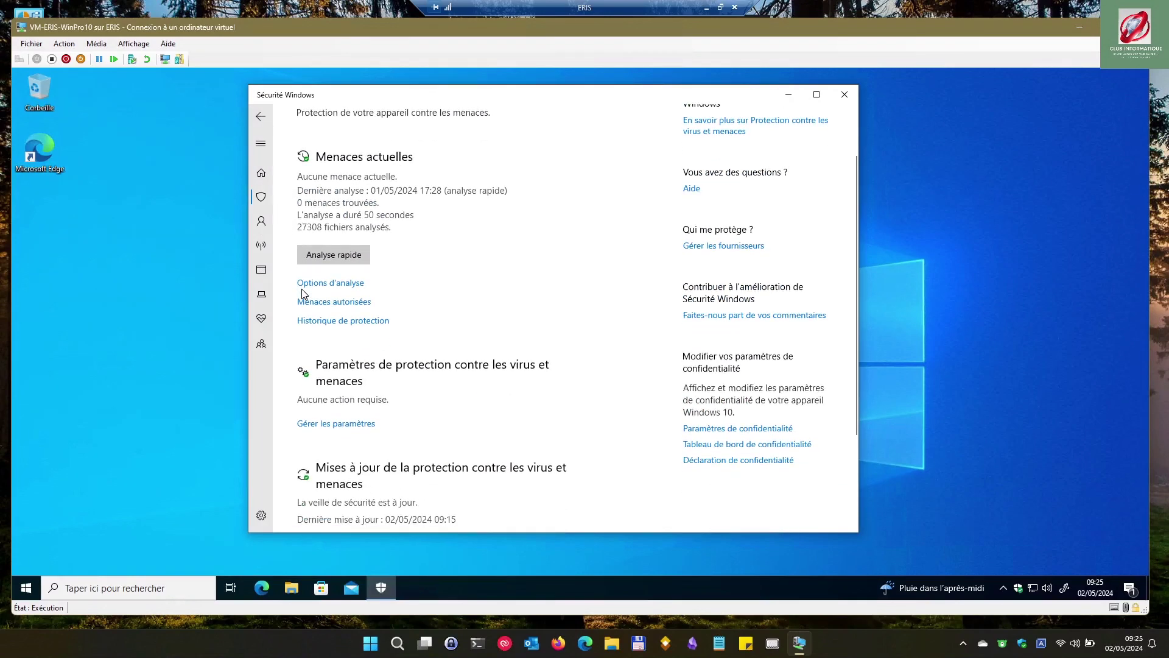
scroll(305, 288, down, 1)
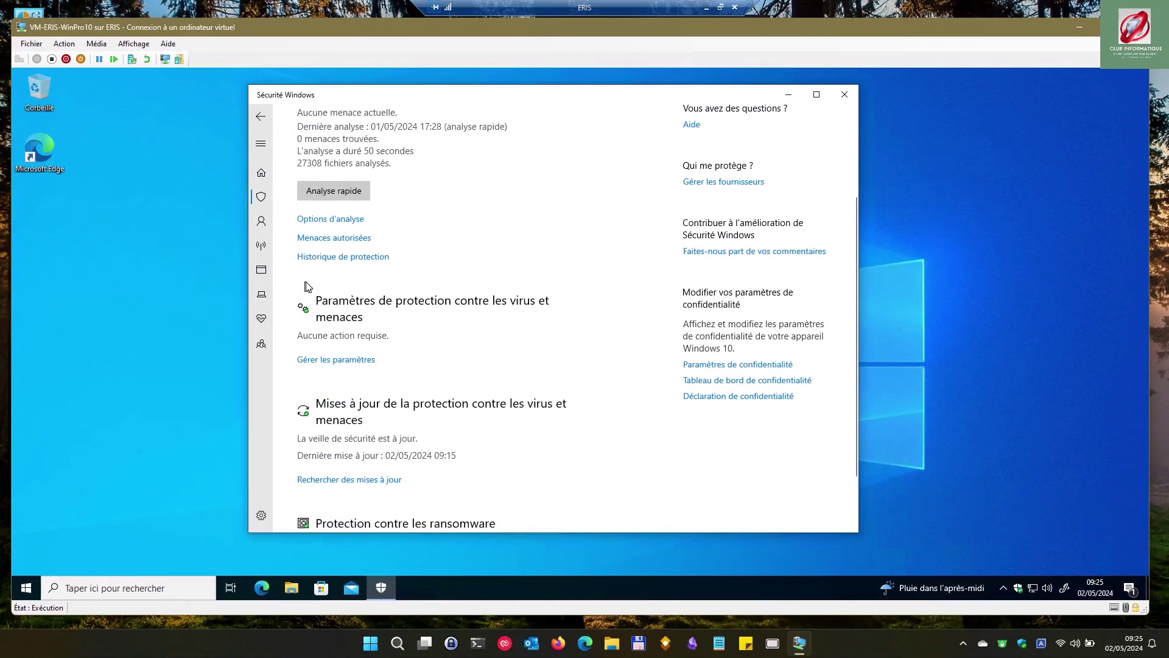
click(328, 361)
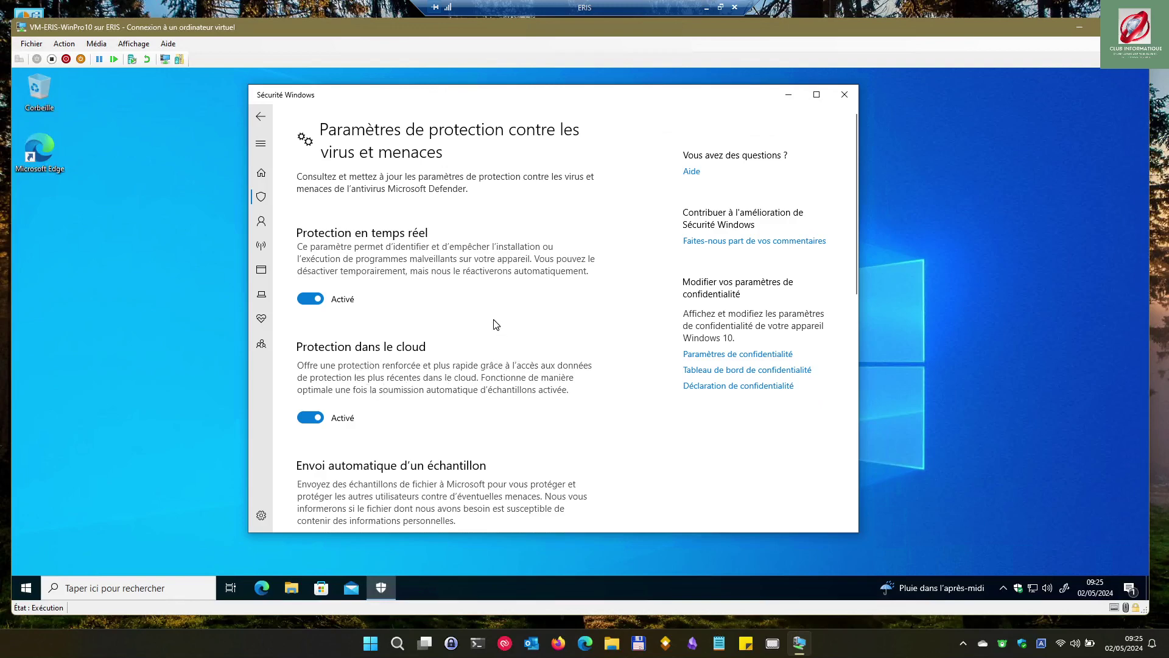
scroll(493, 322, down, 3)
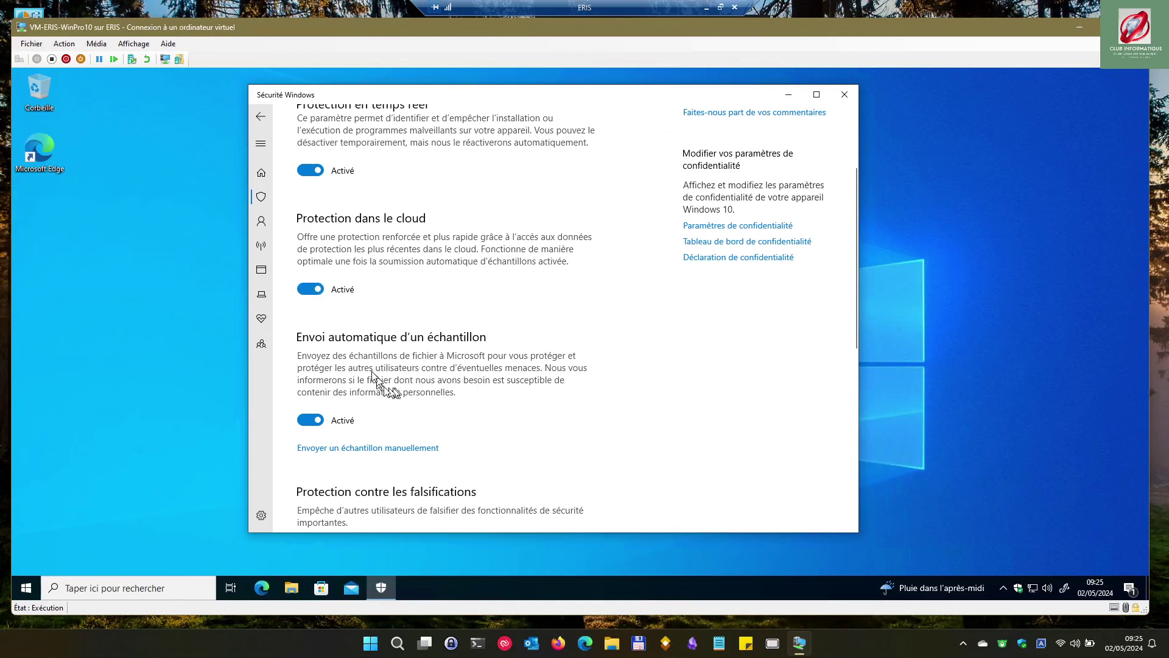
scroll(373, 373, down, 2)
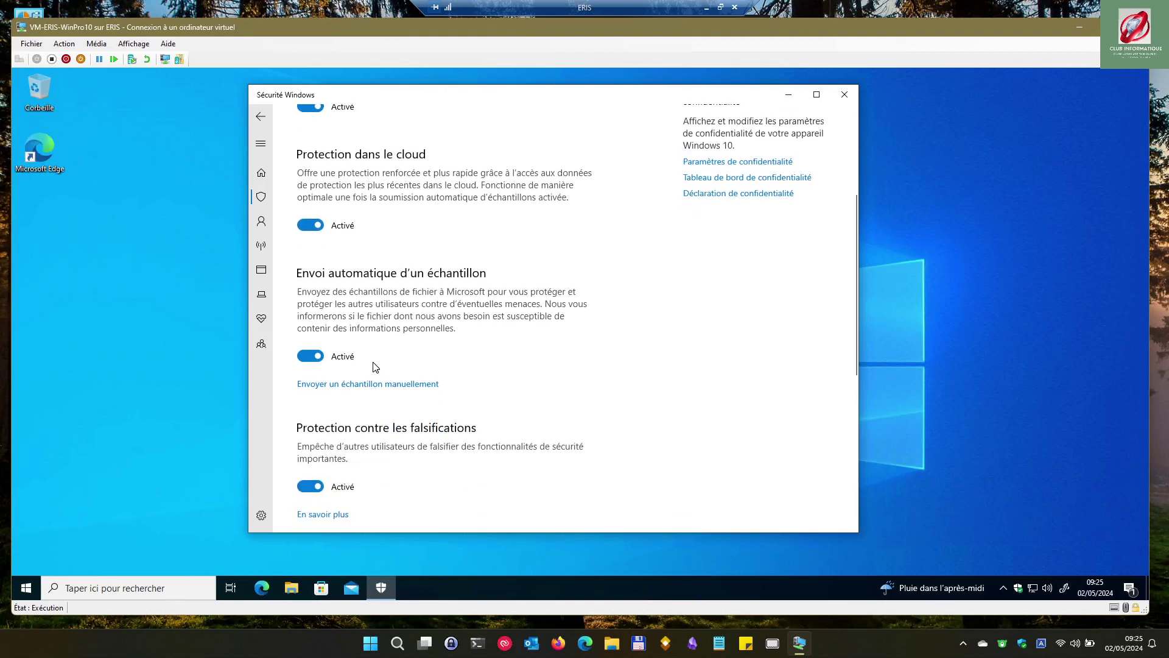
scroll(366, 370, down, 3)
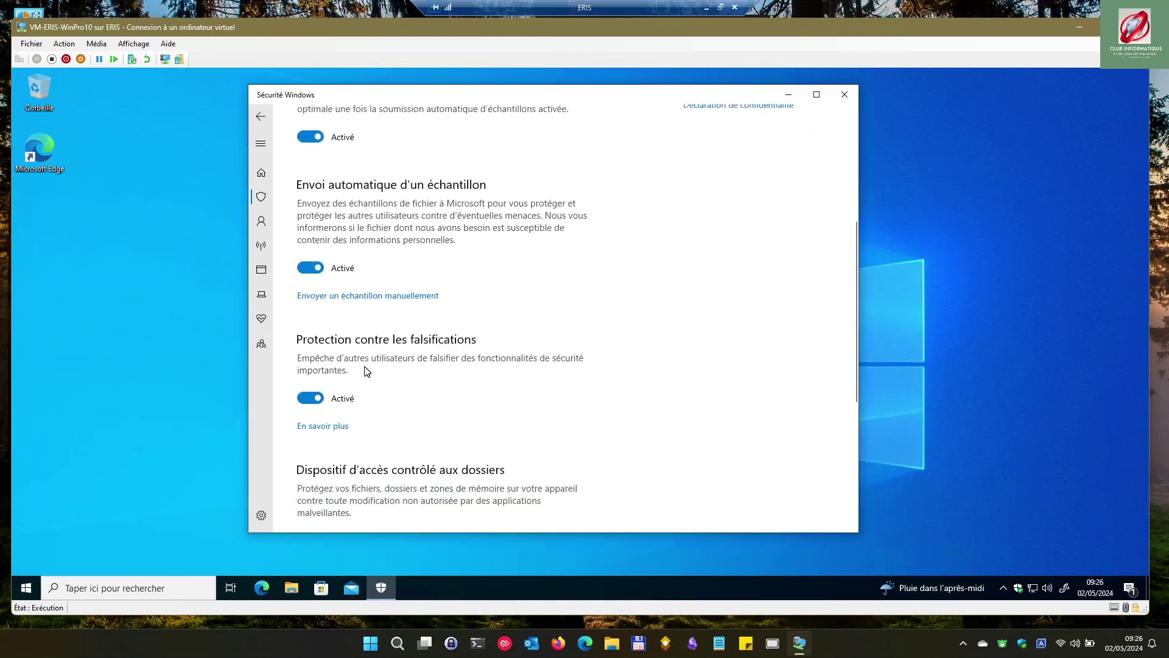
scroll(367, 372, down, 1)
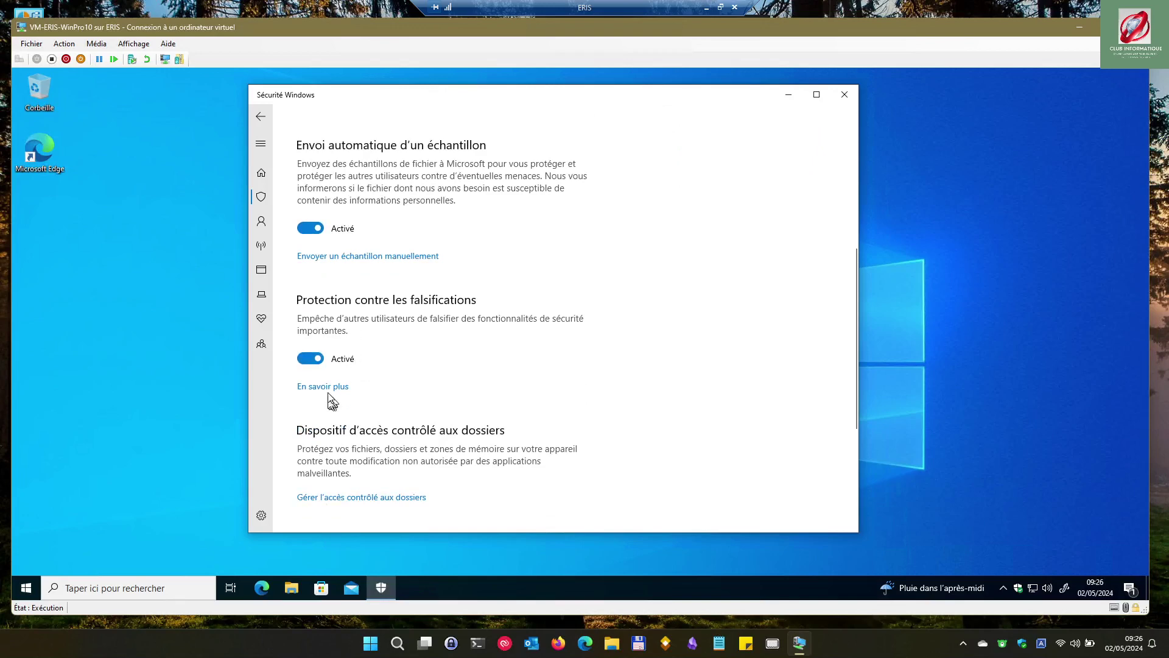
scroll(330, 396, down, 5)
scroll(338, 464, down, 1)
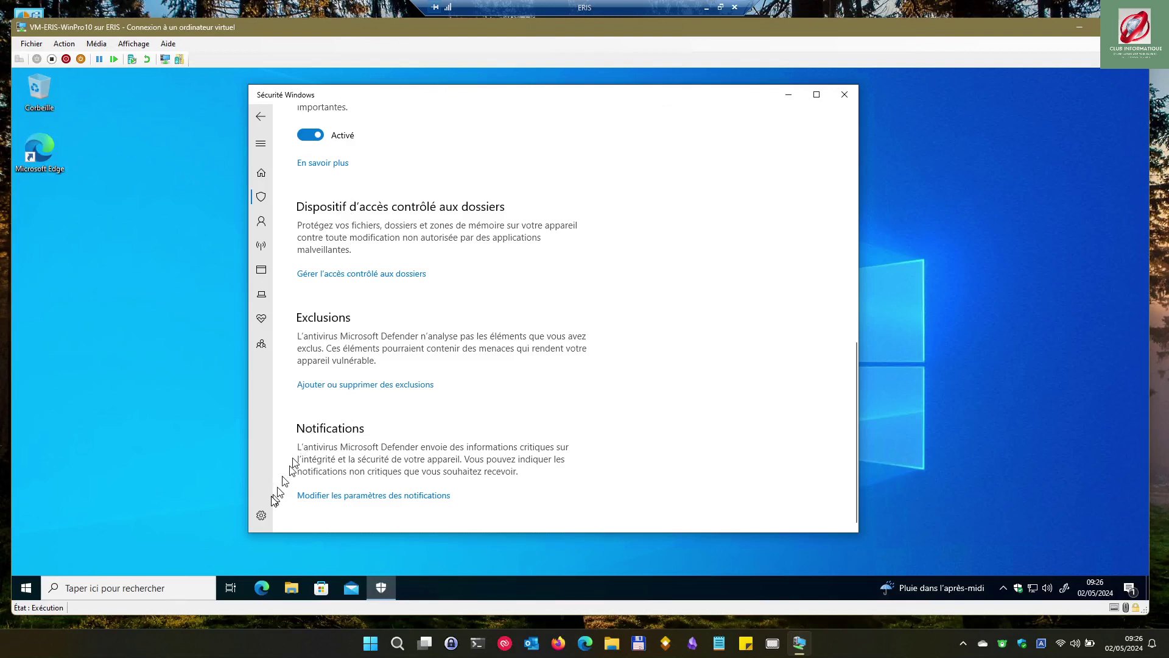
View the controlled folder access and ransomware protection page, and return to the protection settings
click(374, 275)
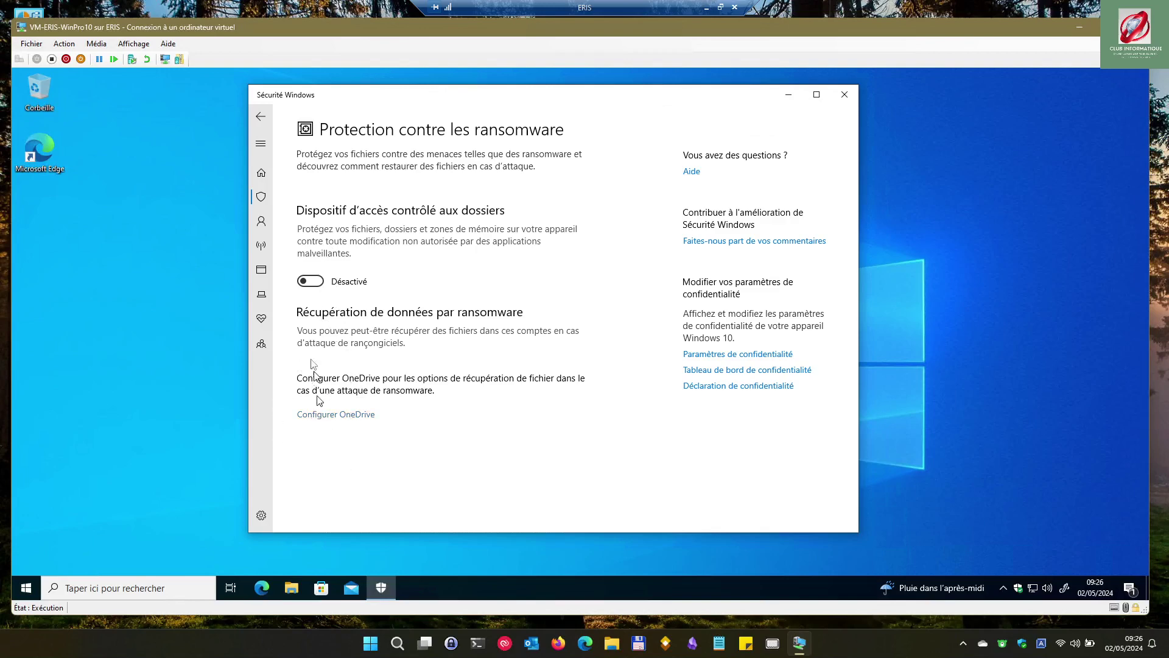
click(261, 122)
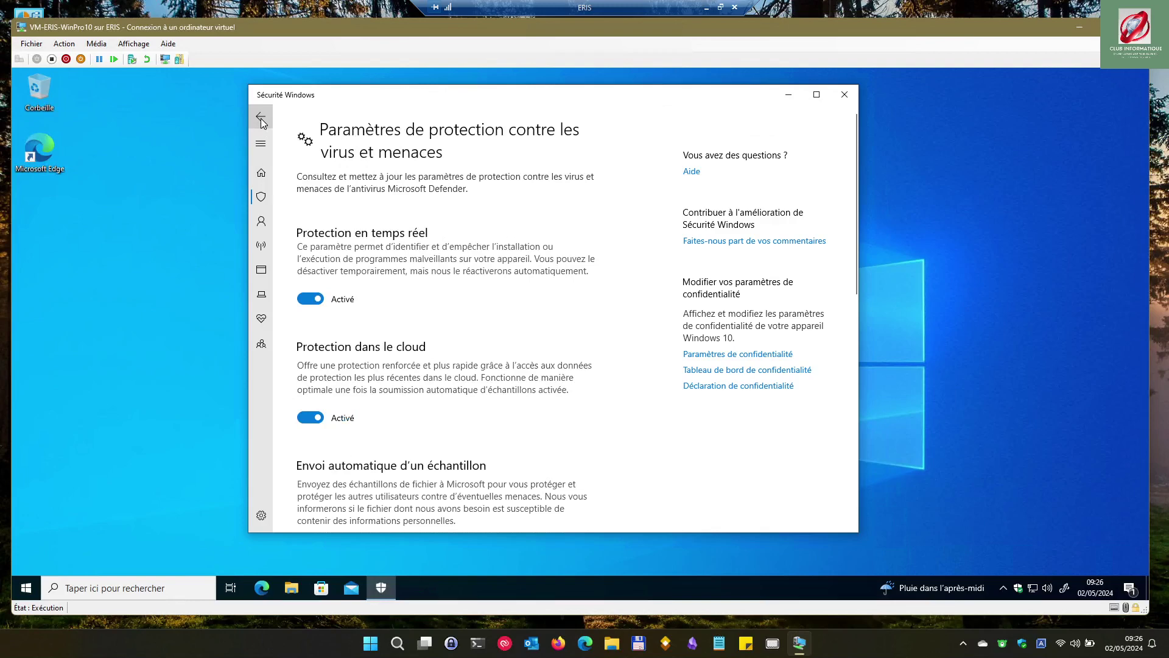
Open the Microsoft Defender exclusions page from the protection settings, authorizing the User Account Control request
scroll(343, 393, down, 3)
scroll(343, 394, down, 5)
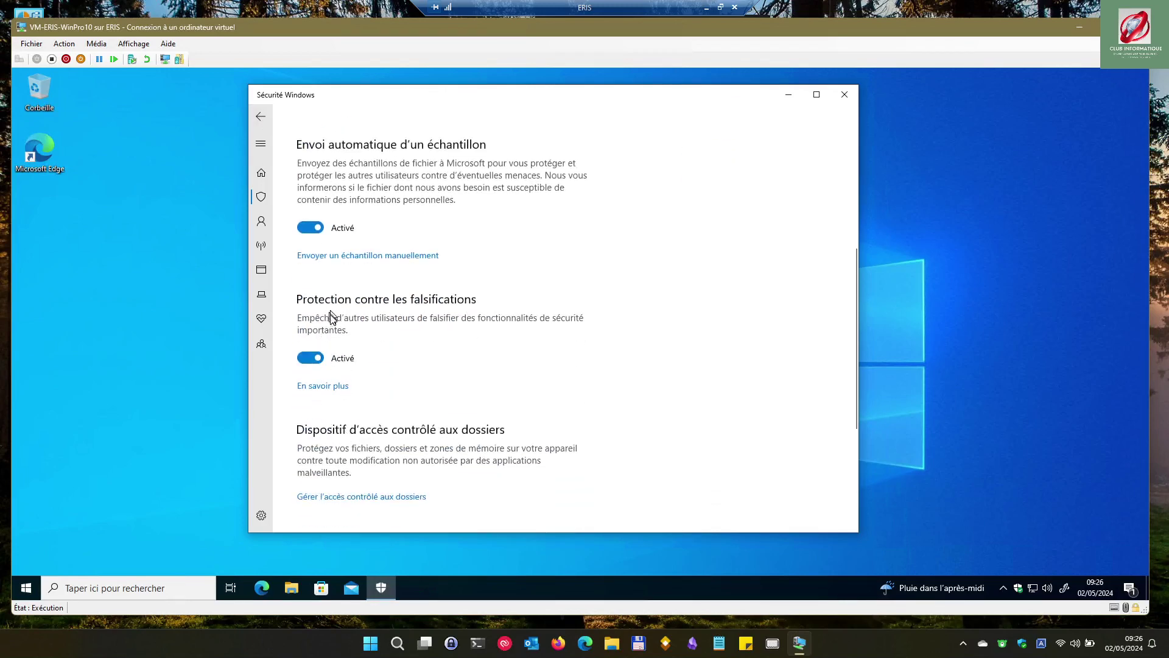
scroll(341, 389, down, 2)
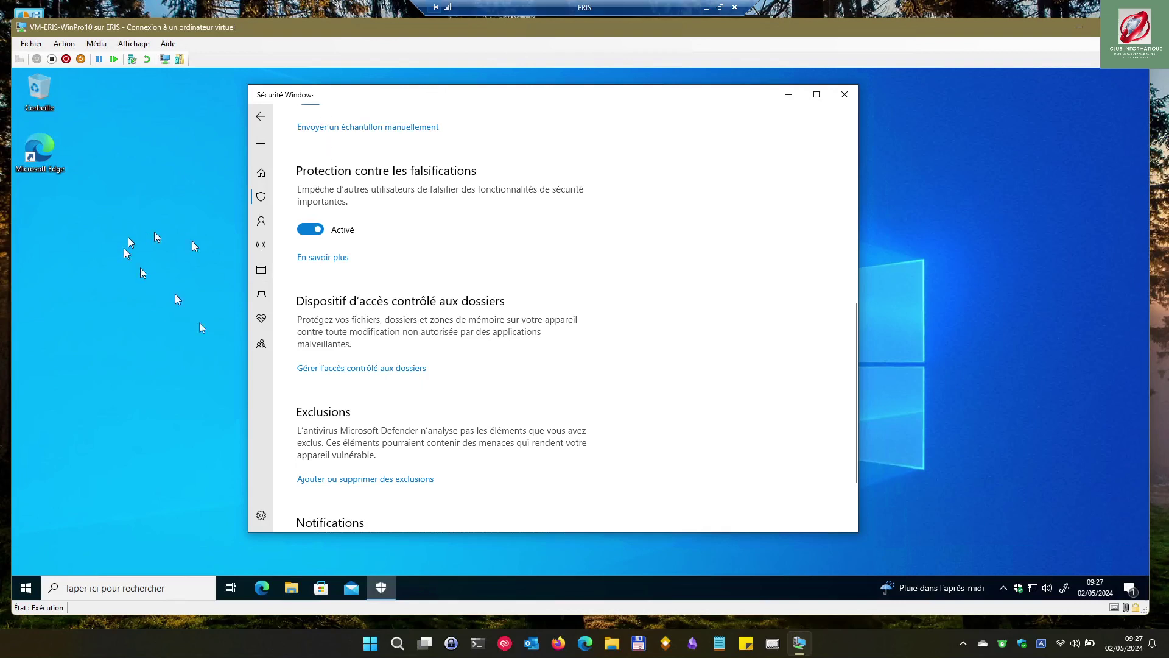
click(342, 485)
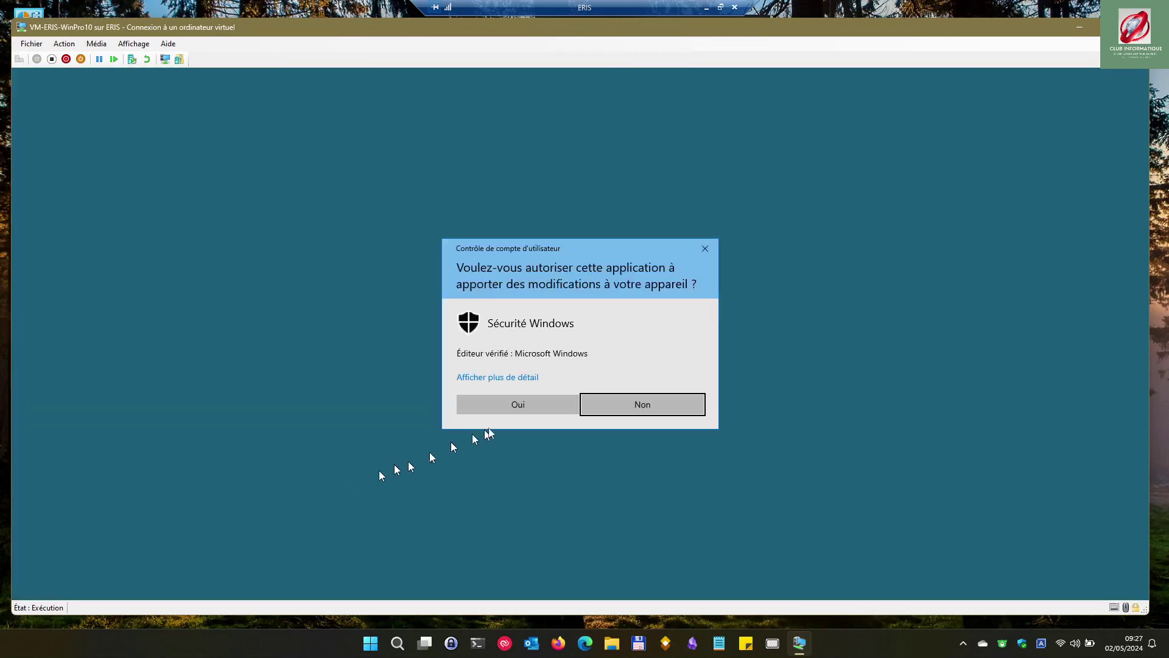
click(536, 405)
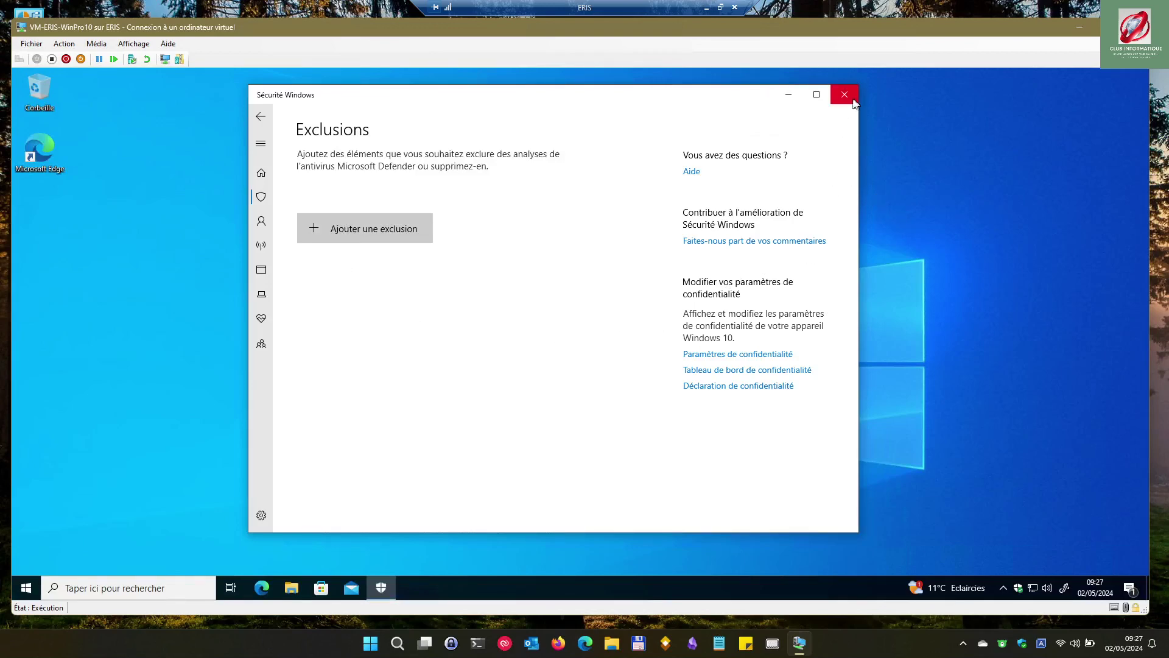
Go back from the exclusions page to the Windows Security home overview
click(260, 117)
click(261, 117)
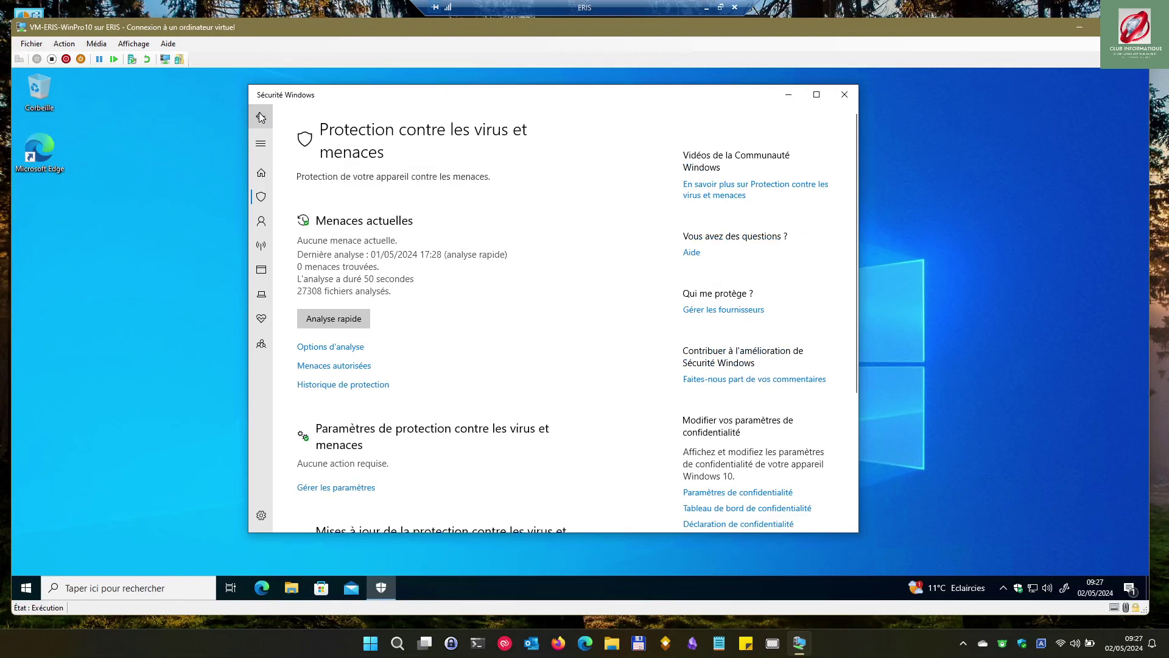
click(261, 117)
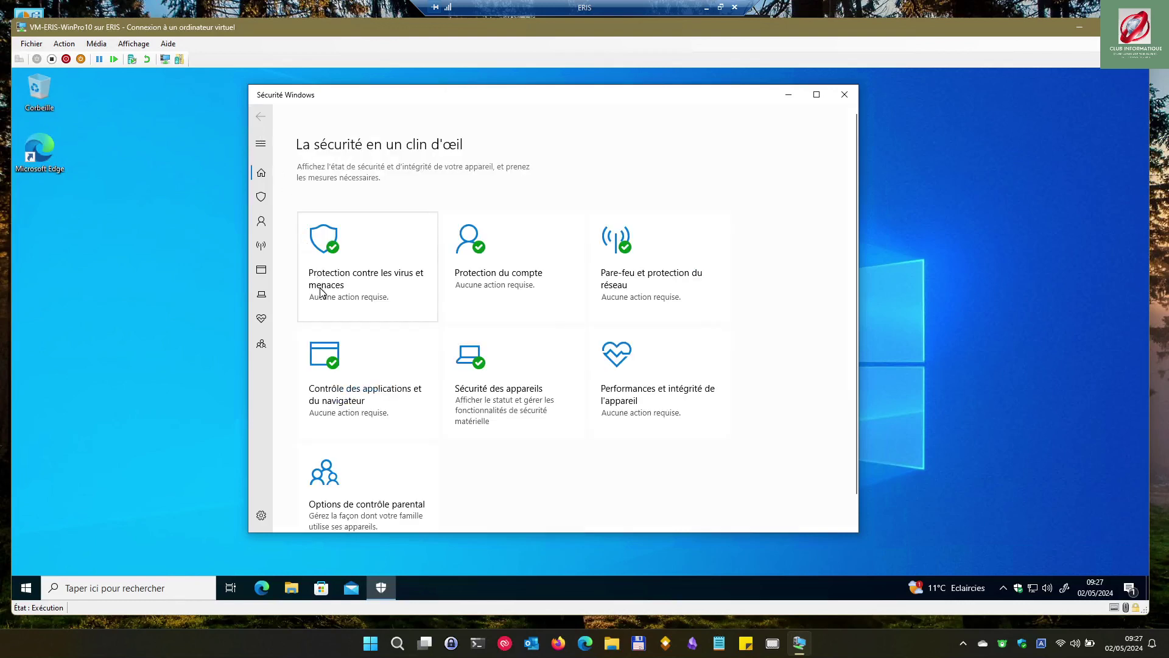
View the account protection page and the app and browser control page, returning to the security overview after each
click(488, 283)
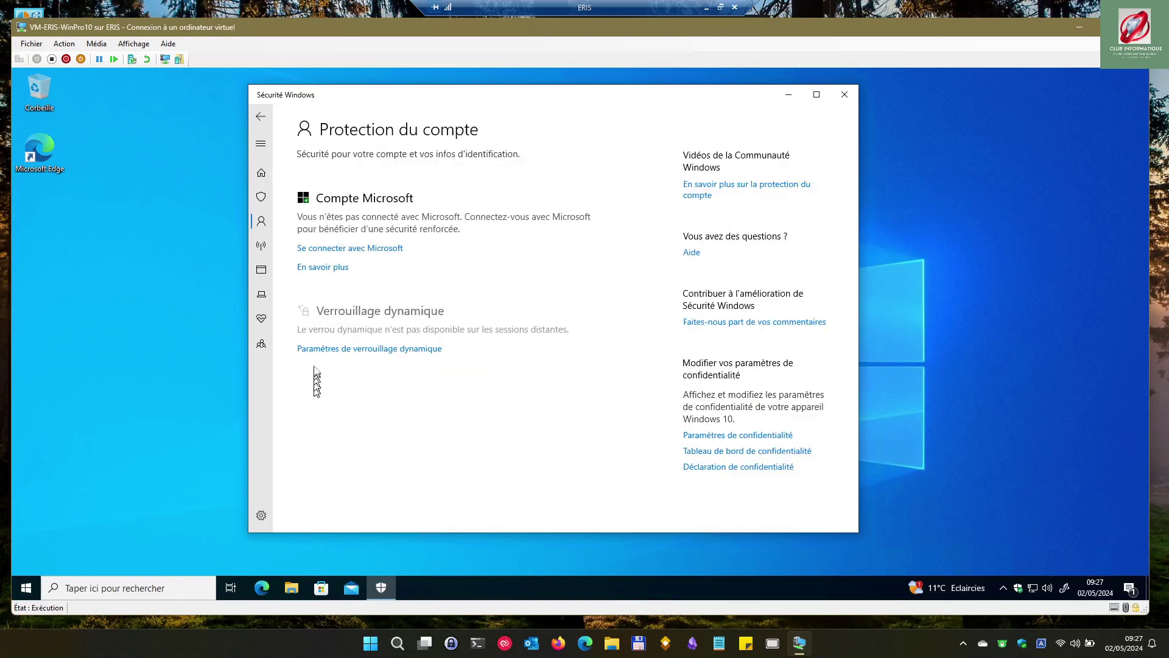
click(260, 118)
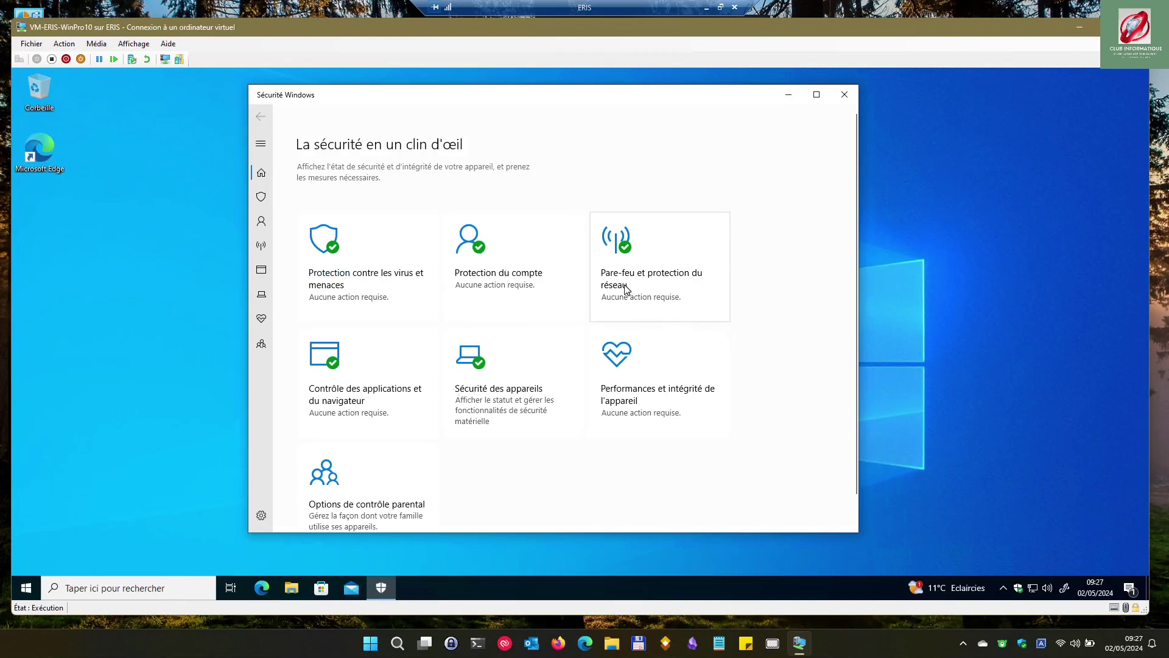
click(324, 378)
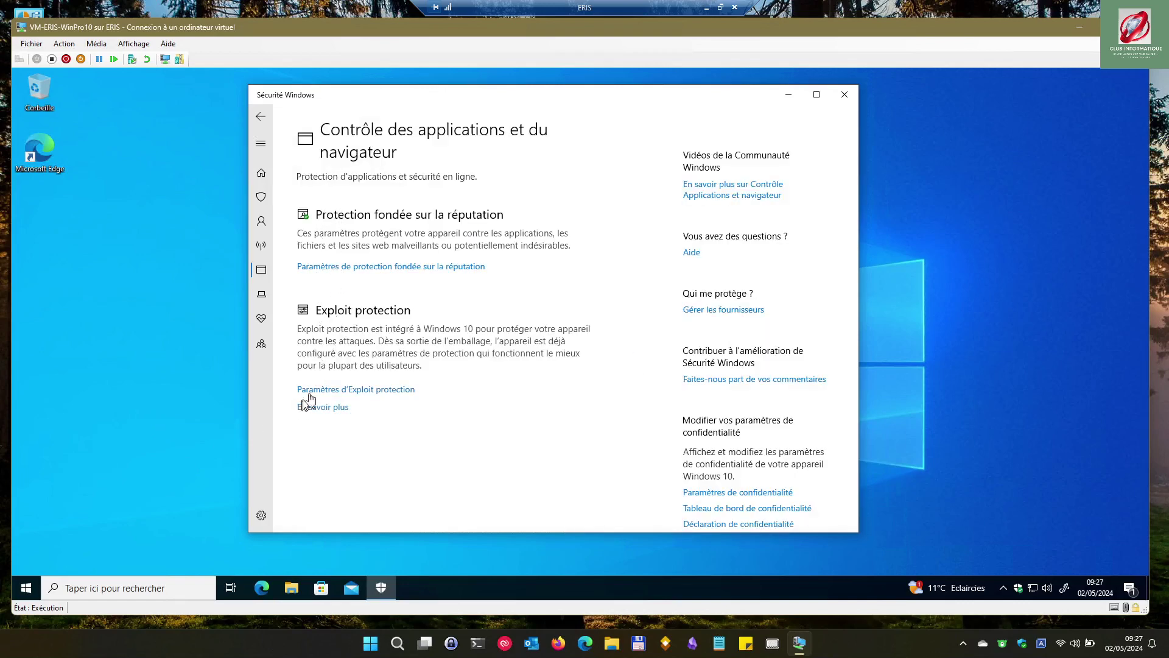
click(261, 117)
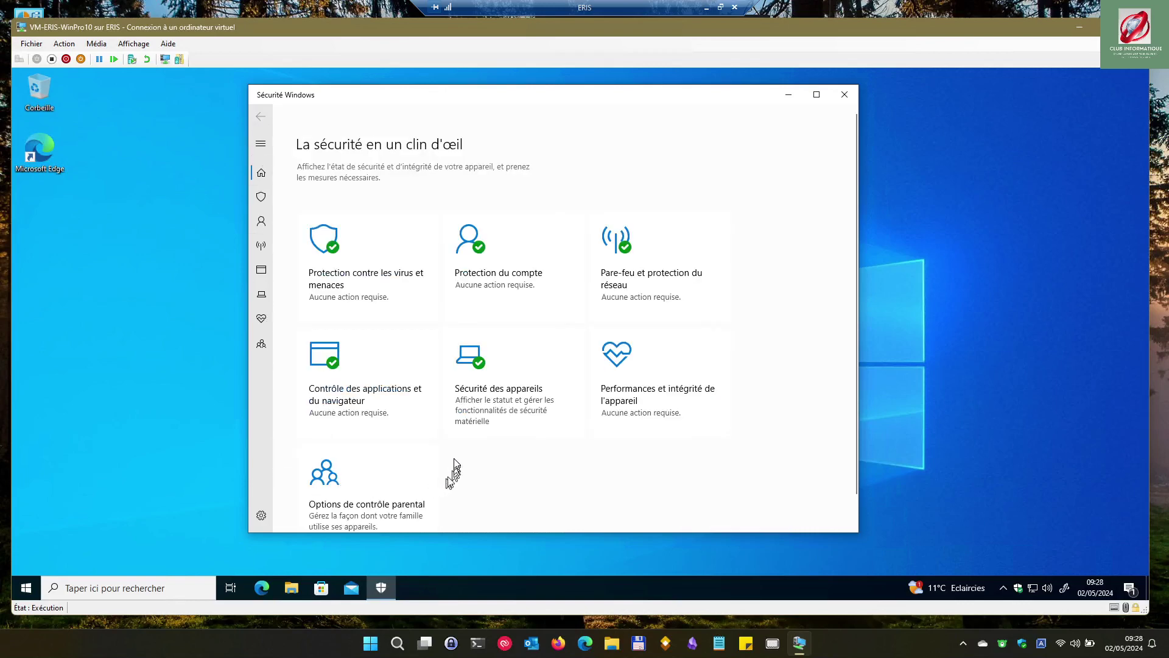
Turn on memory integrity in the core isolation details of device security, authorizing the User Account Control request
click(493, 392)
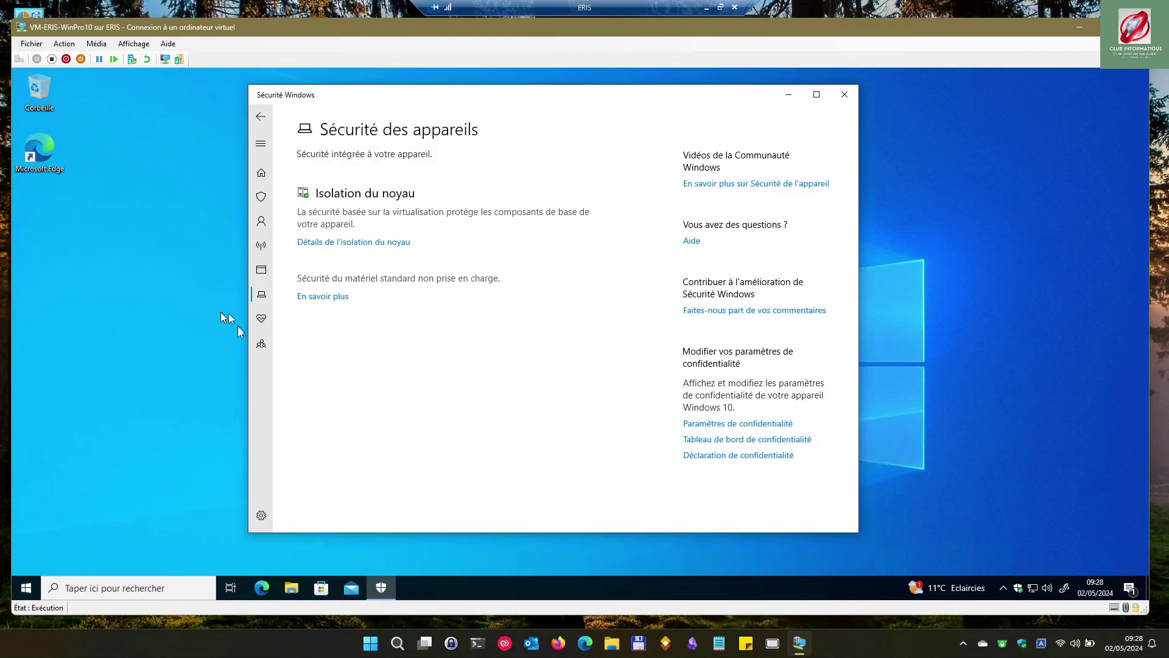
click(333, 246)
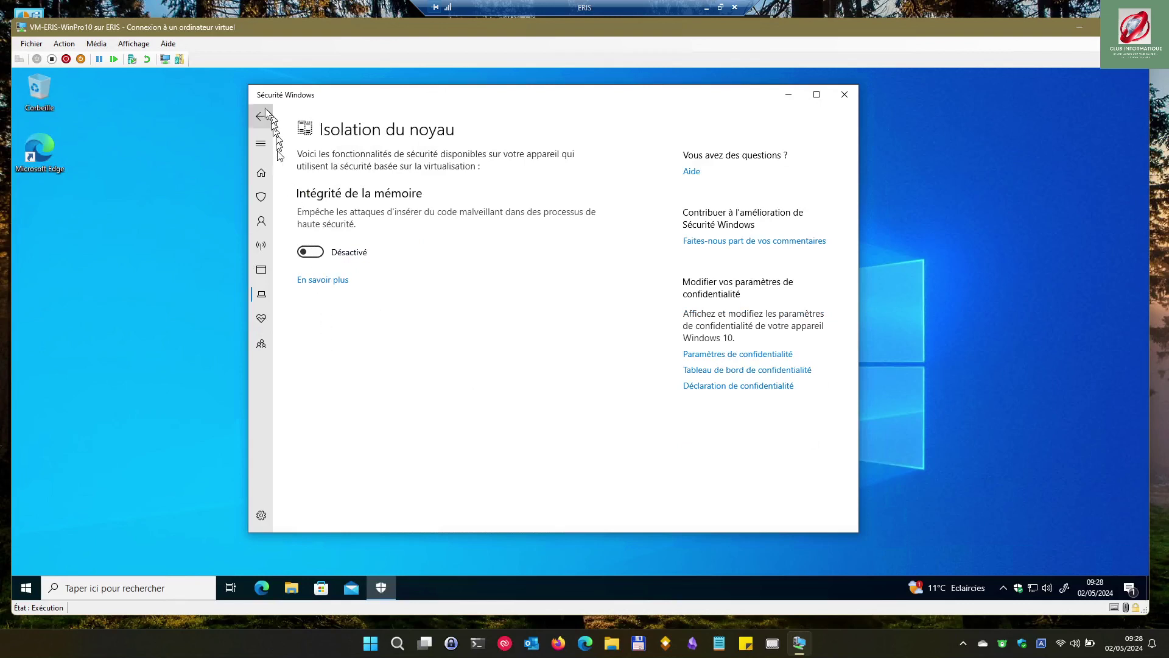
click(320, 252)
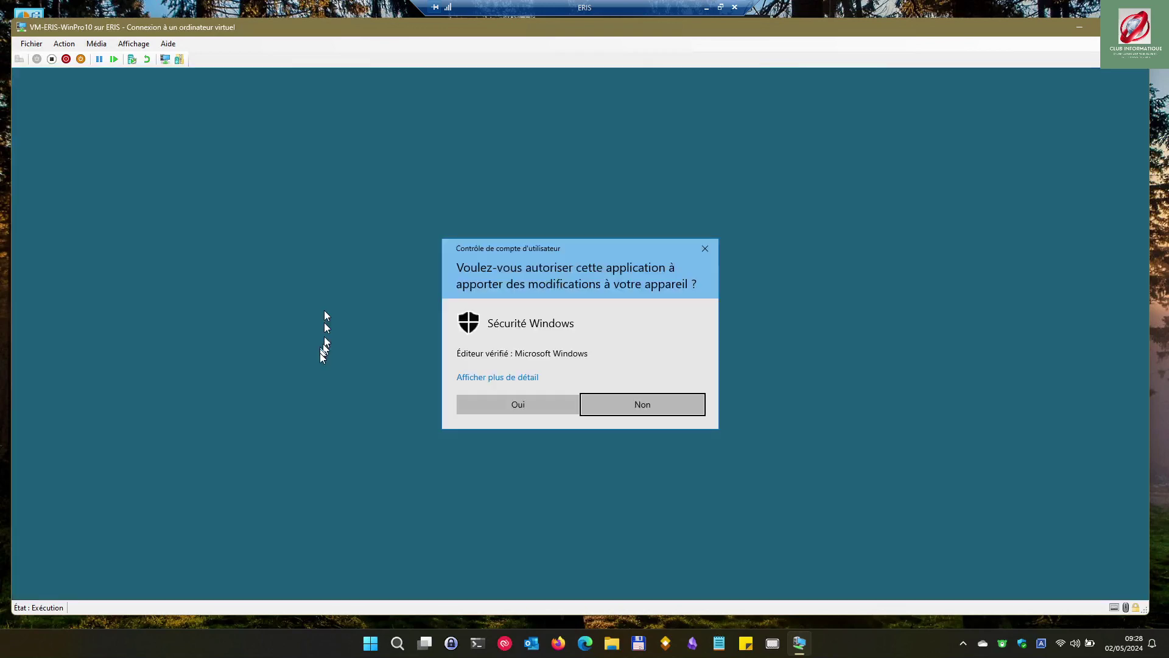
click(482, 403)
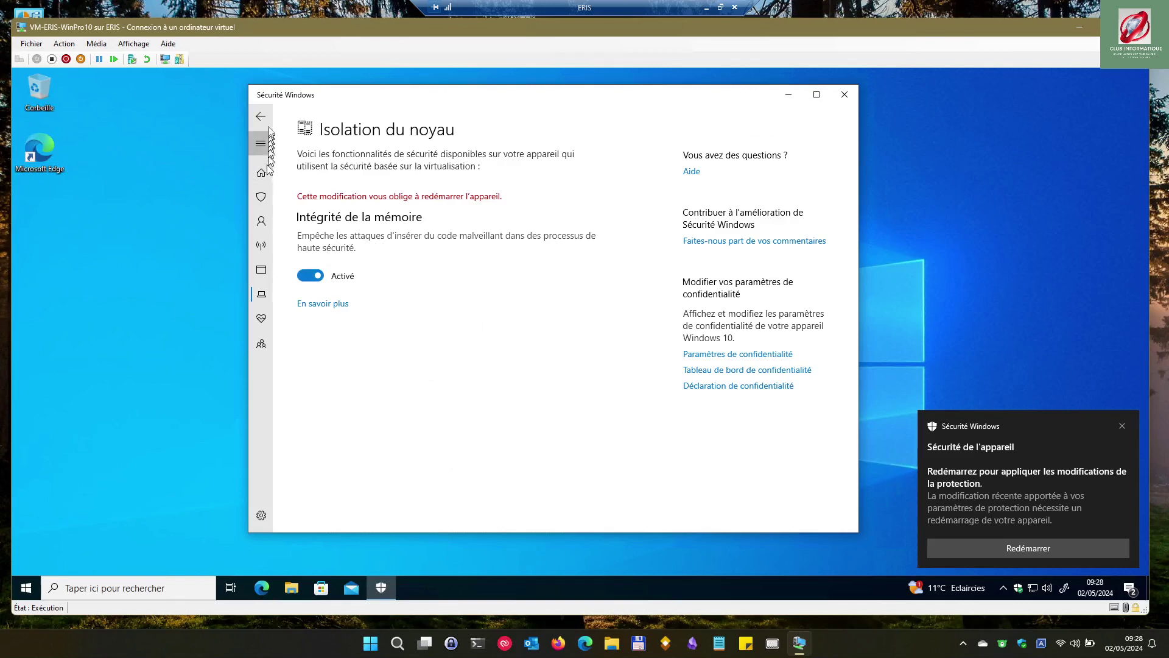
View the device performance and health page and the parental control options, and return to the security overview
click(261, 318)
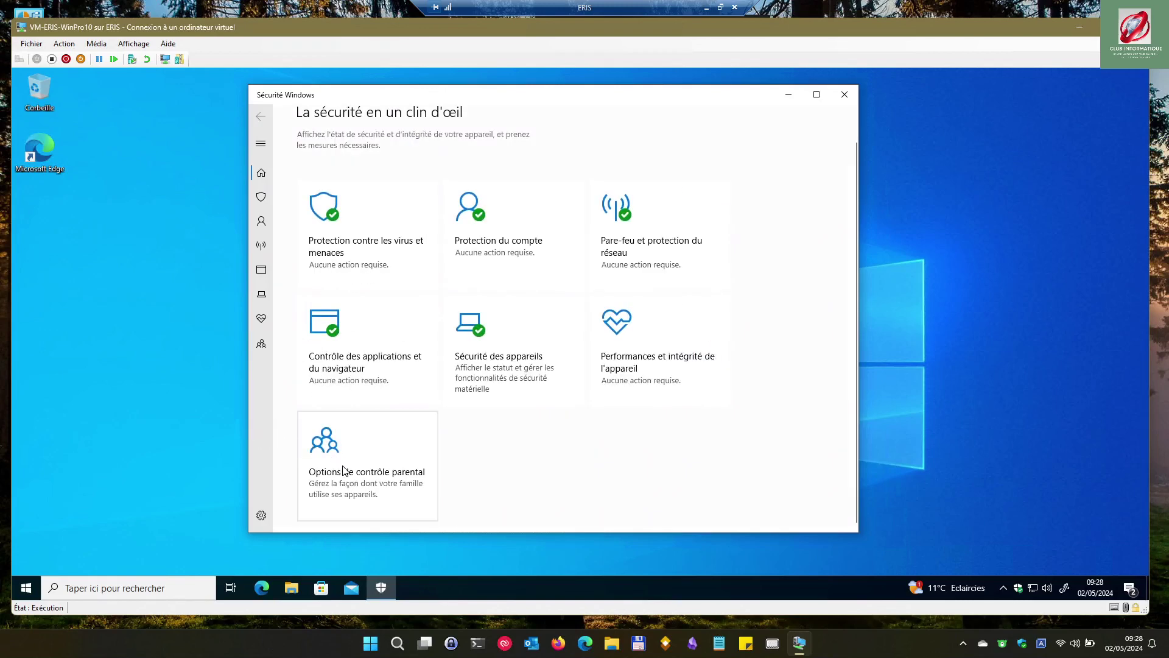
click(345, 471)
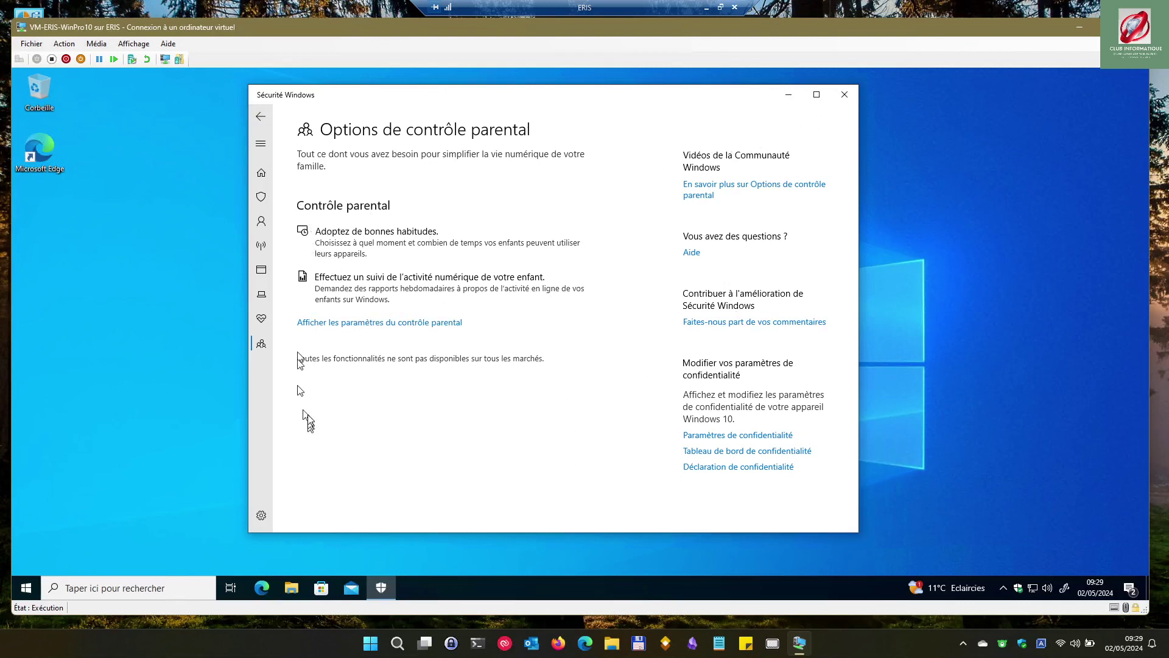
click(261, 115)
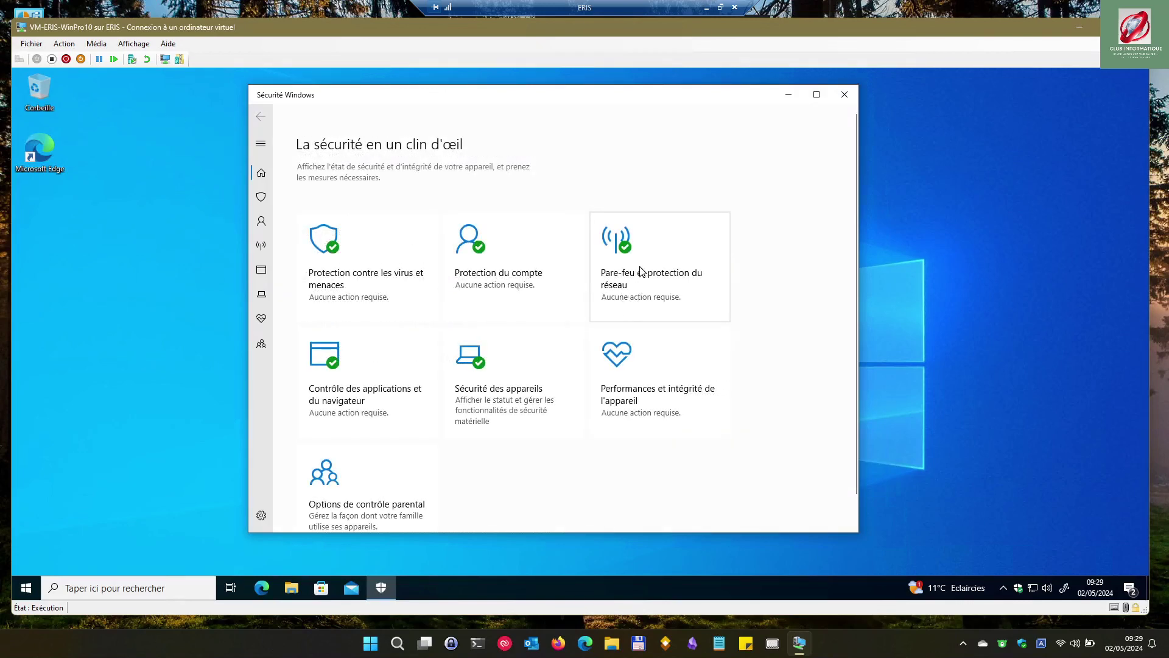
View the firewall and network protection page, and set the Ethernet connection's network profile to Privé in the Windows network settings
click(640, 271)
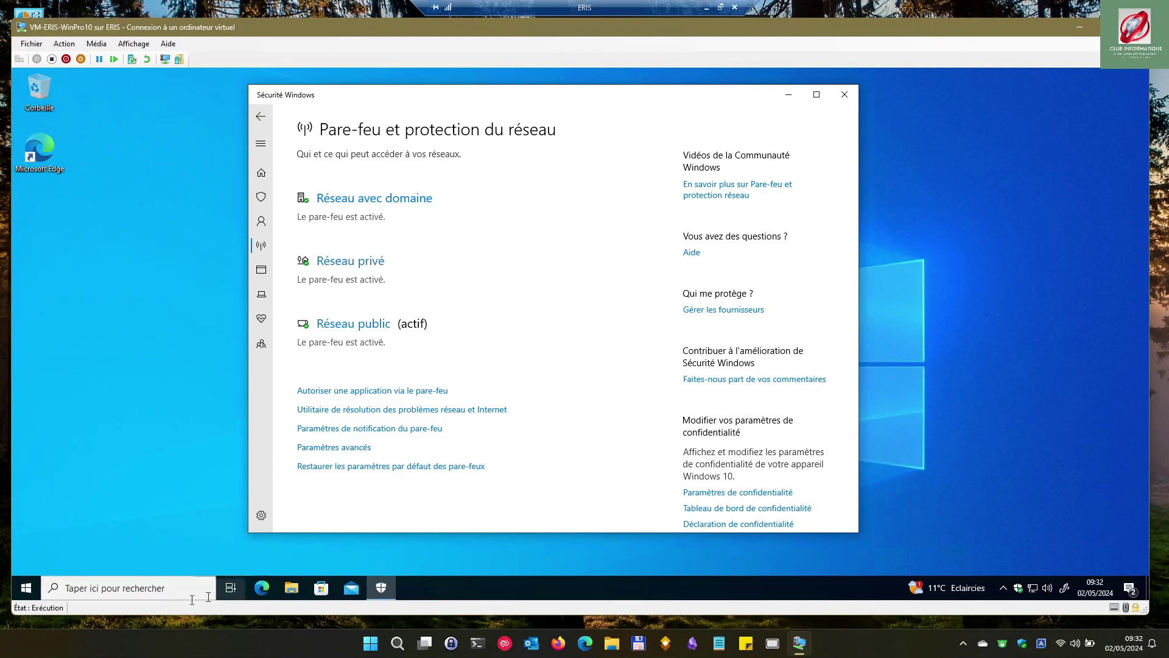
click(23, 589)
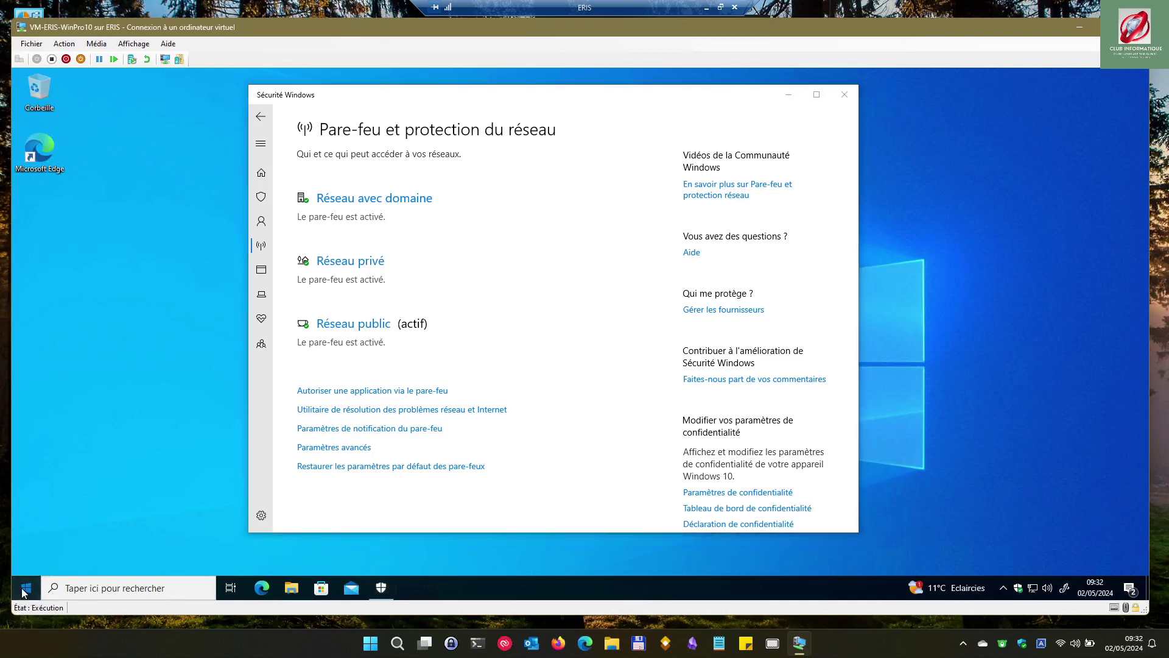
click(27, 531)
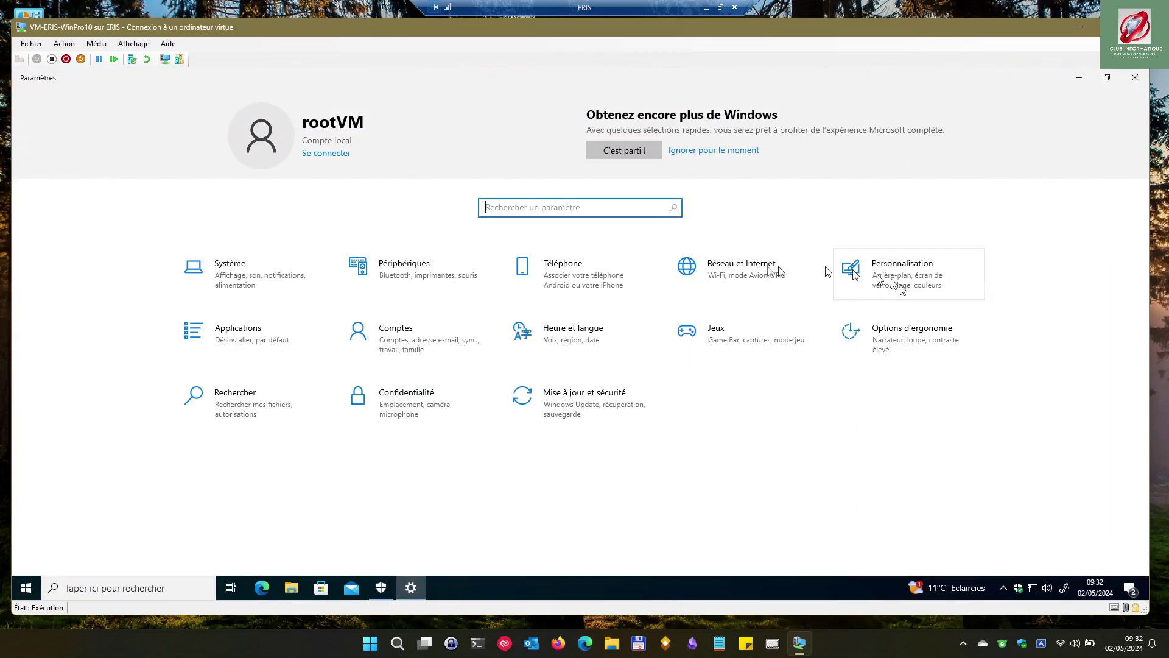
click(737, 271)
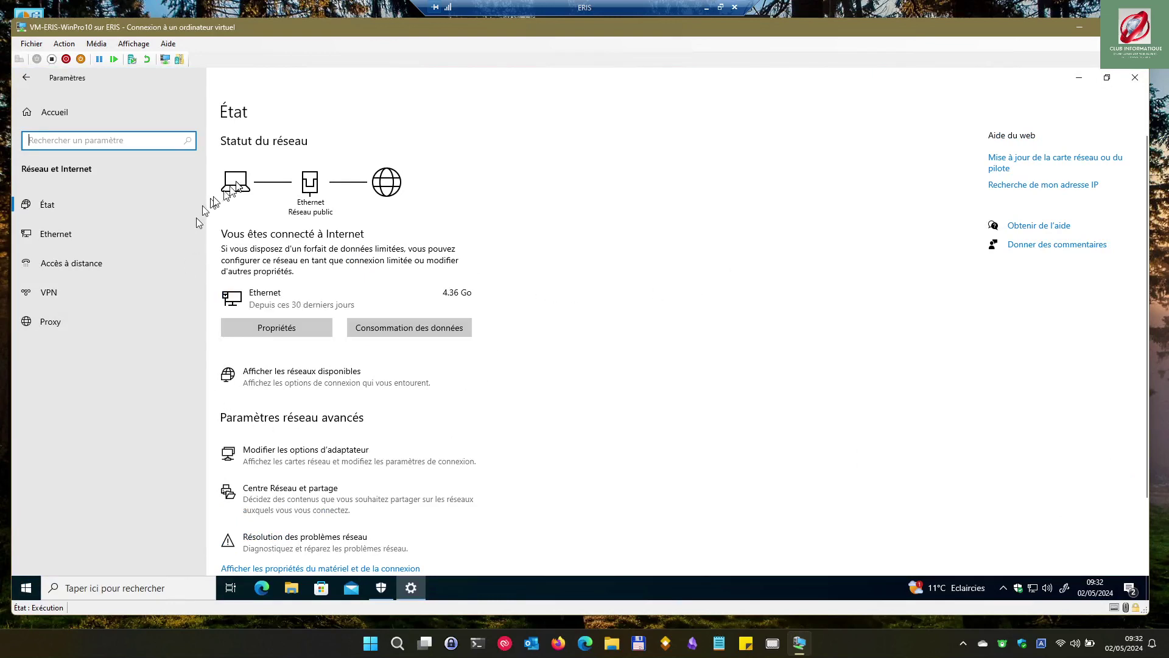
click(304, 330)
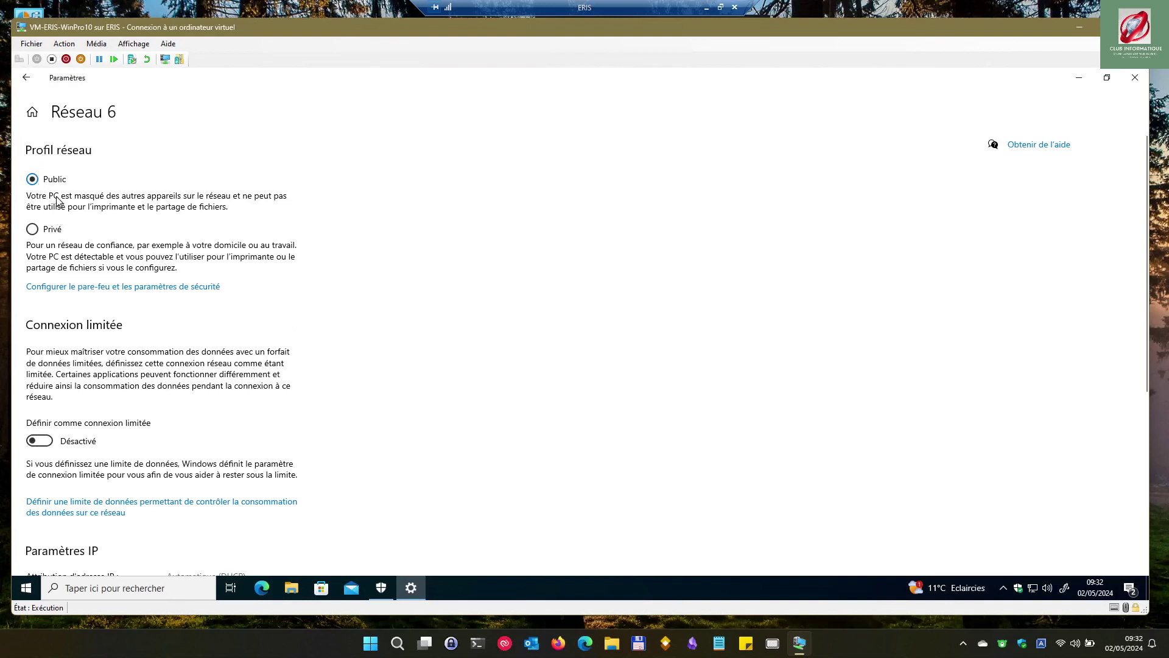
click(34, 231)
Minimize the virtual machine and open the ERIS host's Windows Security dashboard to view its private network firewall page
click(1138, 27)
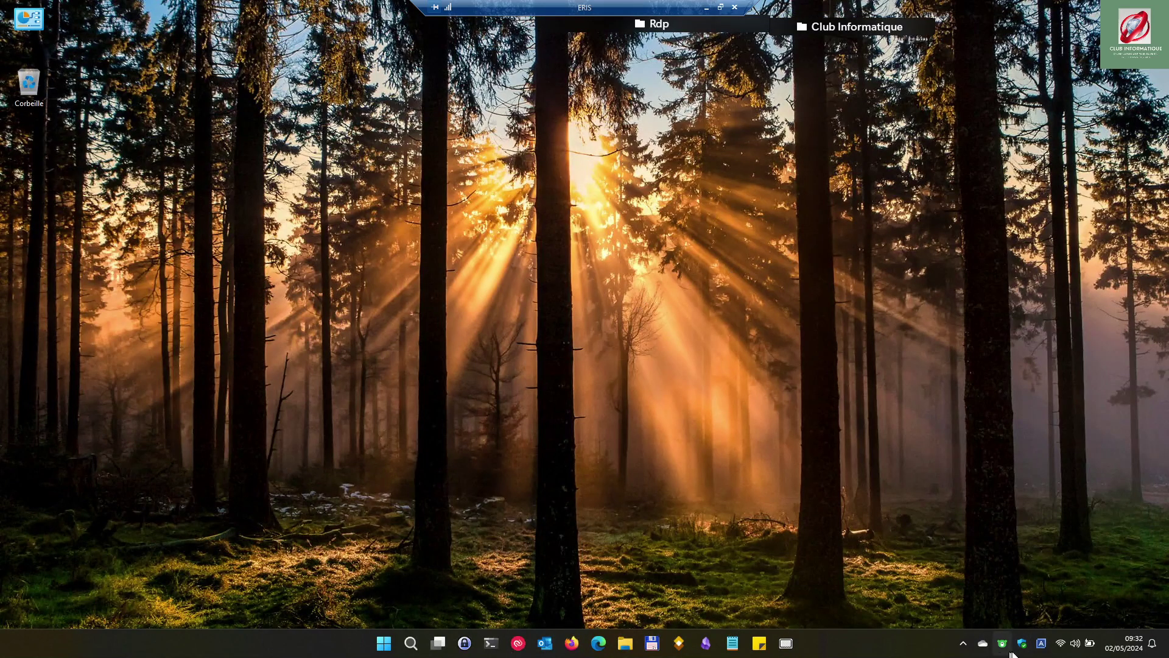
right_click(1002, 644)
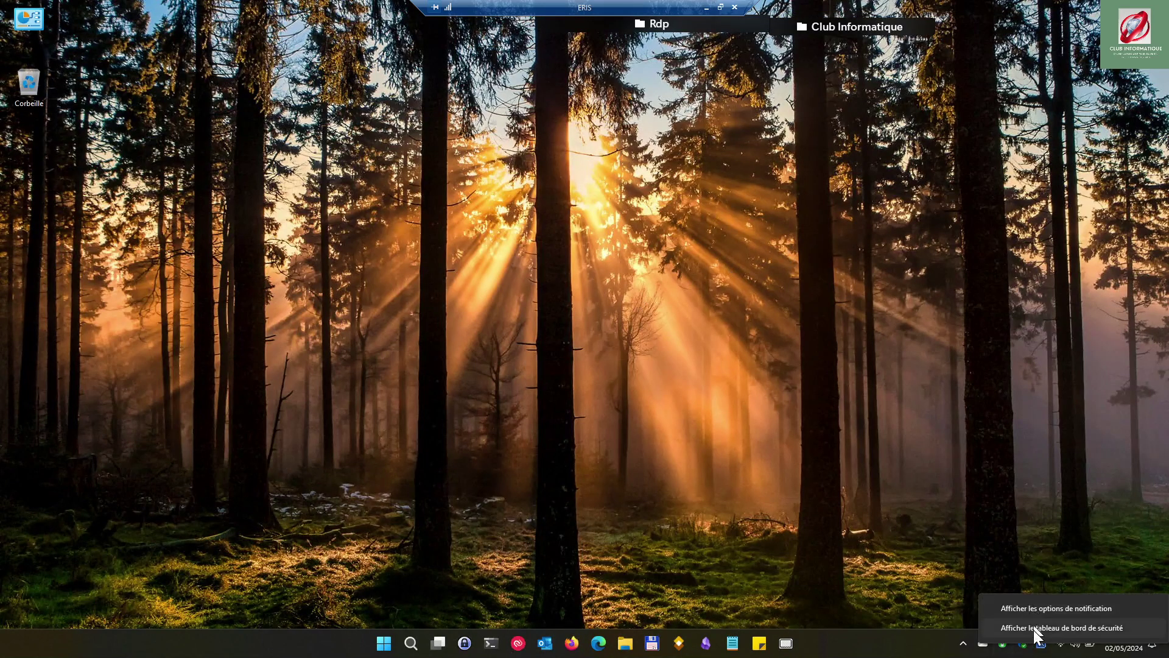
click(1032, 629)
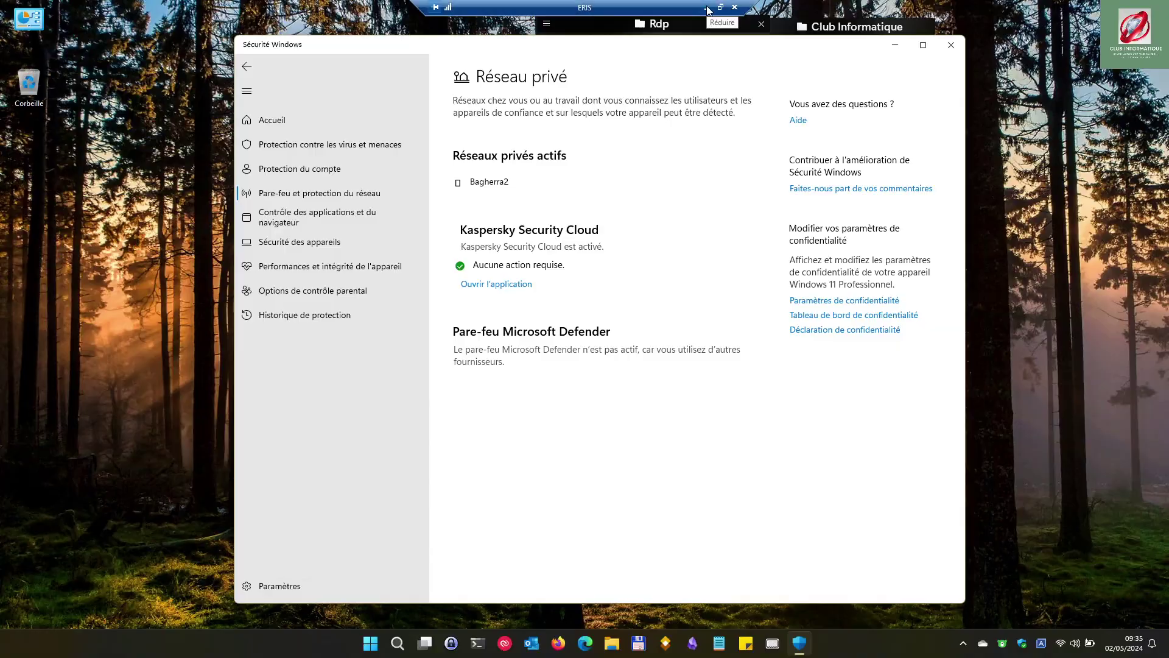
Minimize the ERIS remote session and open the private network firewall page in the local computer's Windows Security
click(707, 7)
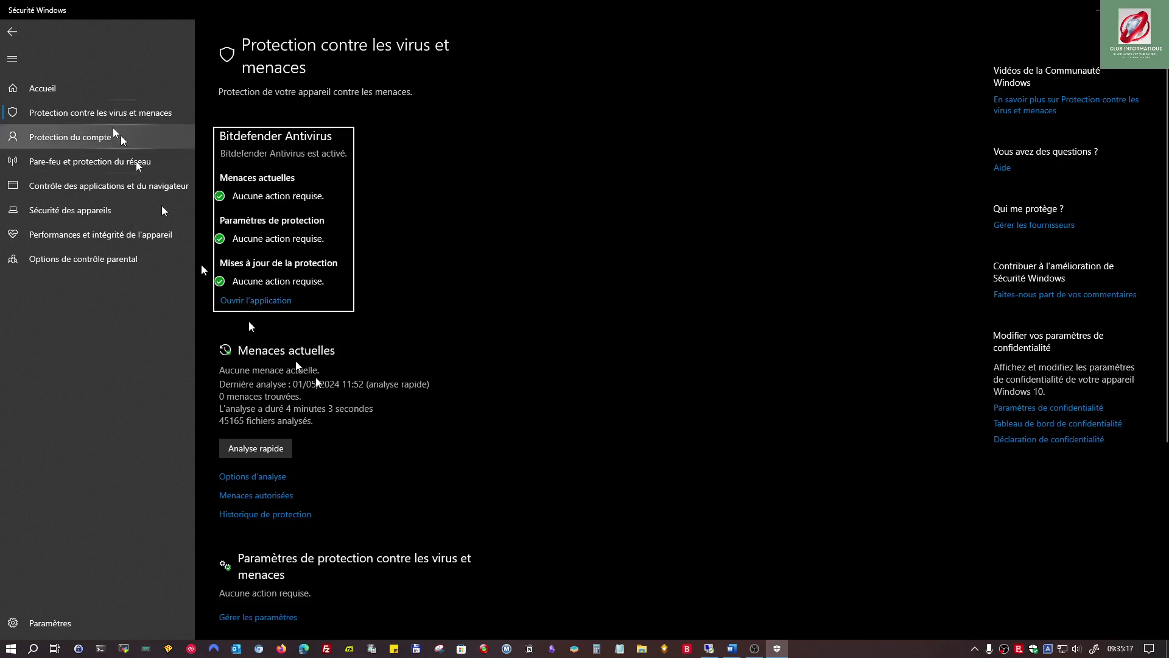
click(42, 88)
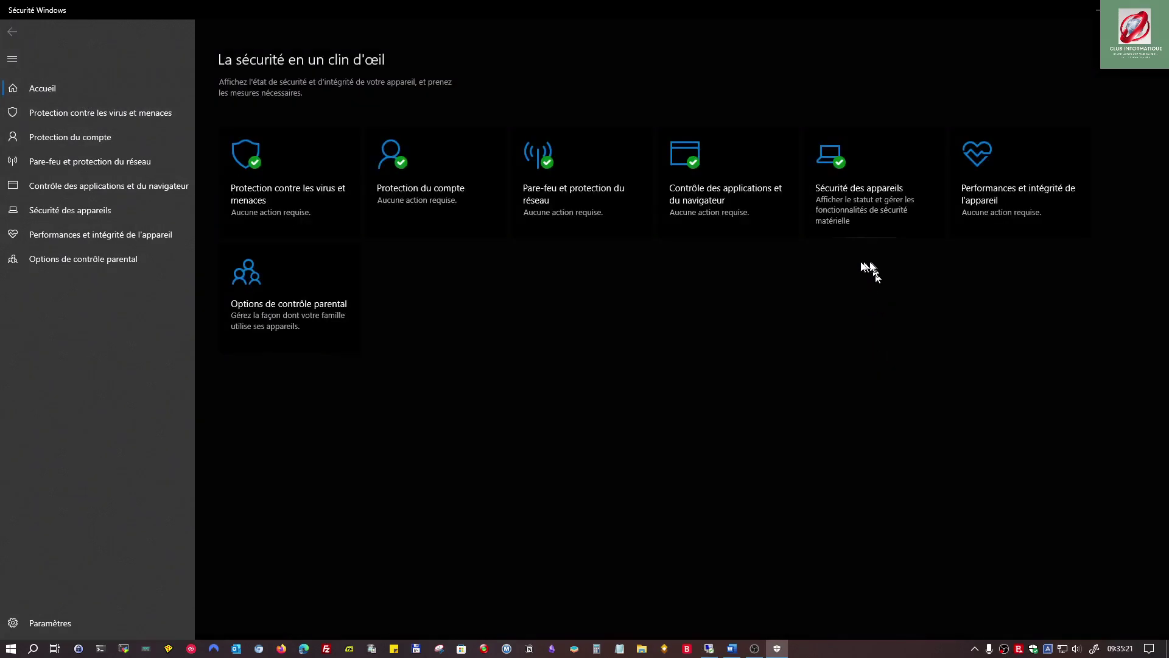
click(554, 197)
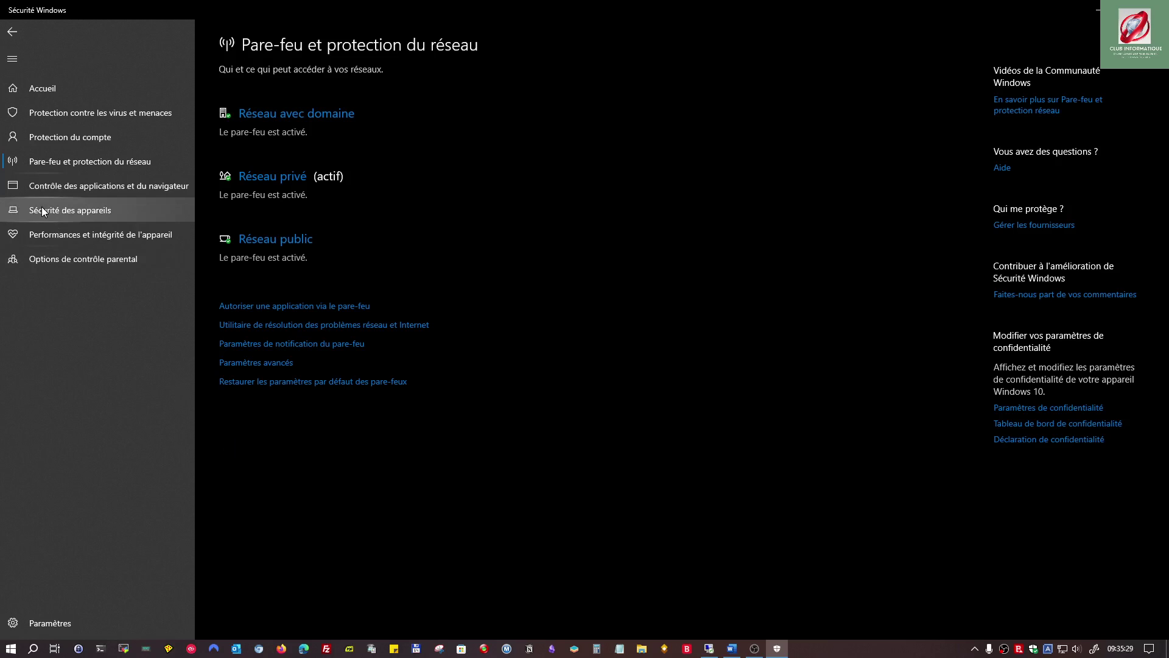
click(265, 178)
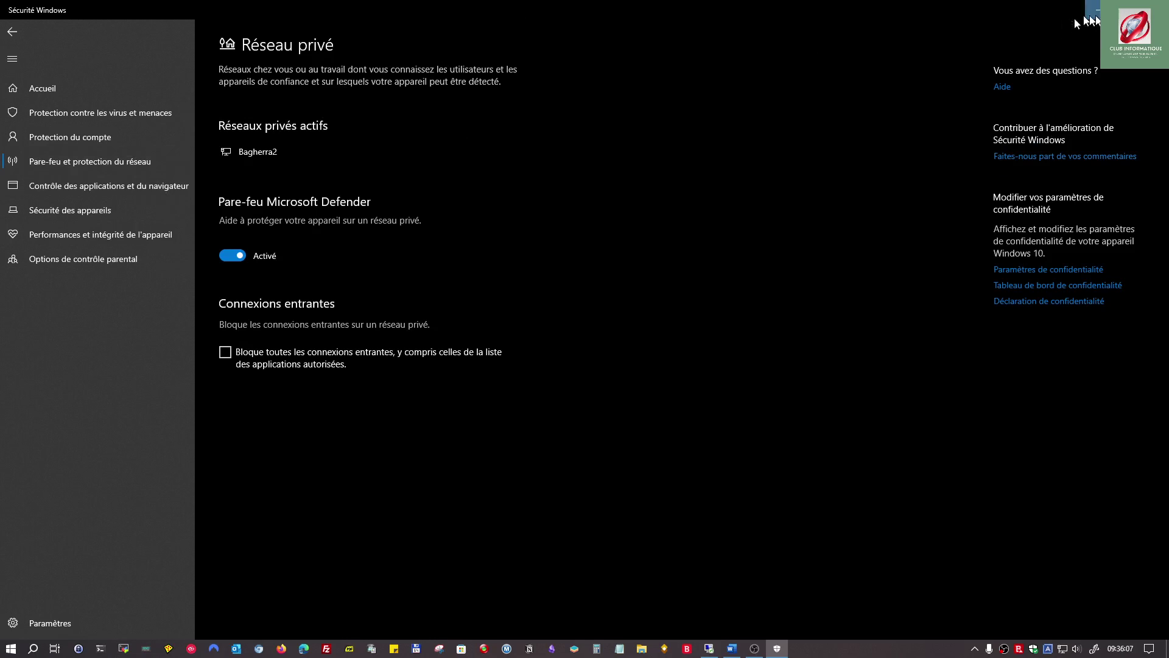
Launch the advanced Windows Defender Firewall console with wf.msc from PowerShell, maximize it and widen its navigation tree
click(1095, 11)
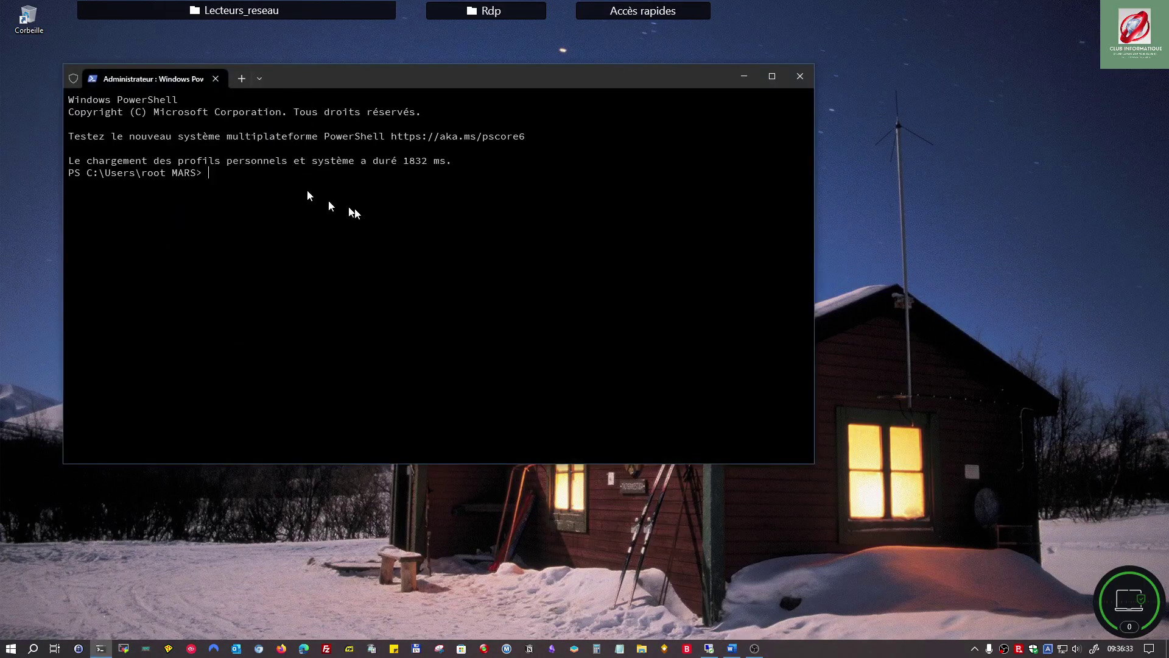
text(wf.msc)
key(Return)
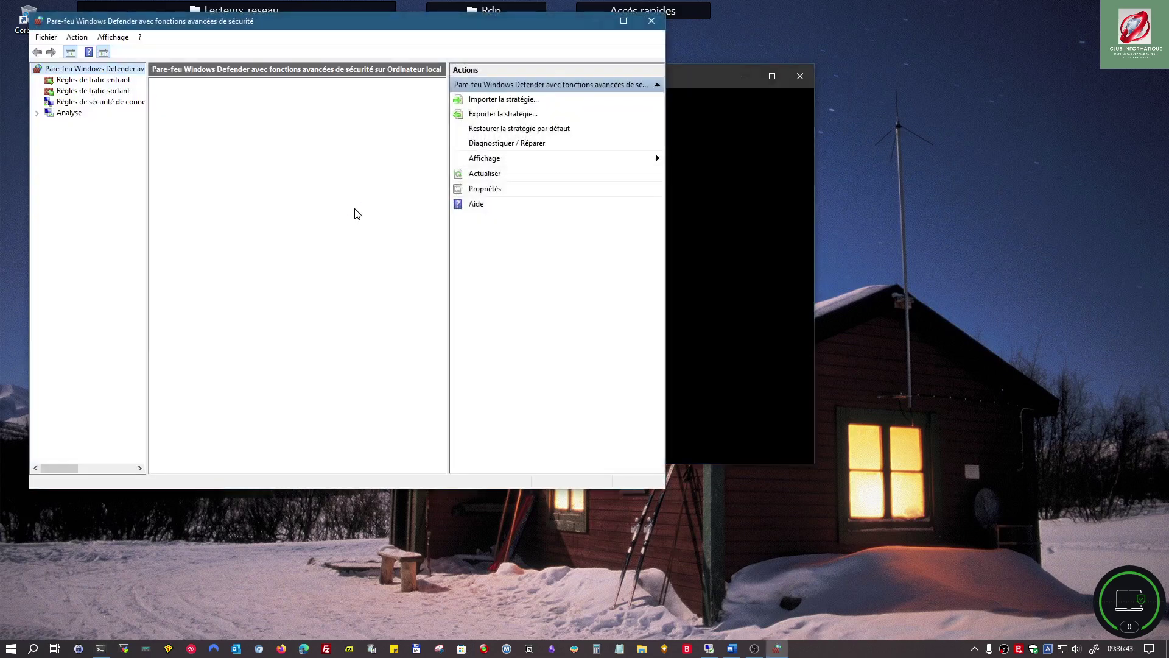
click(624, 22)
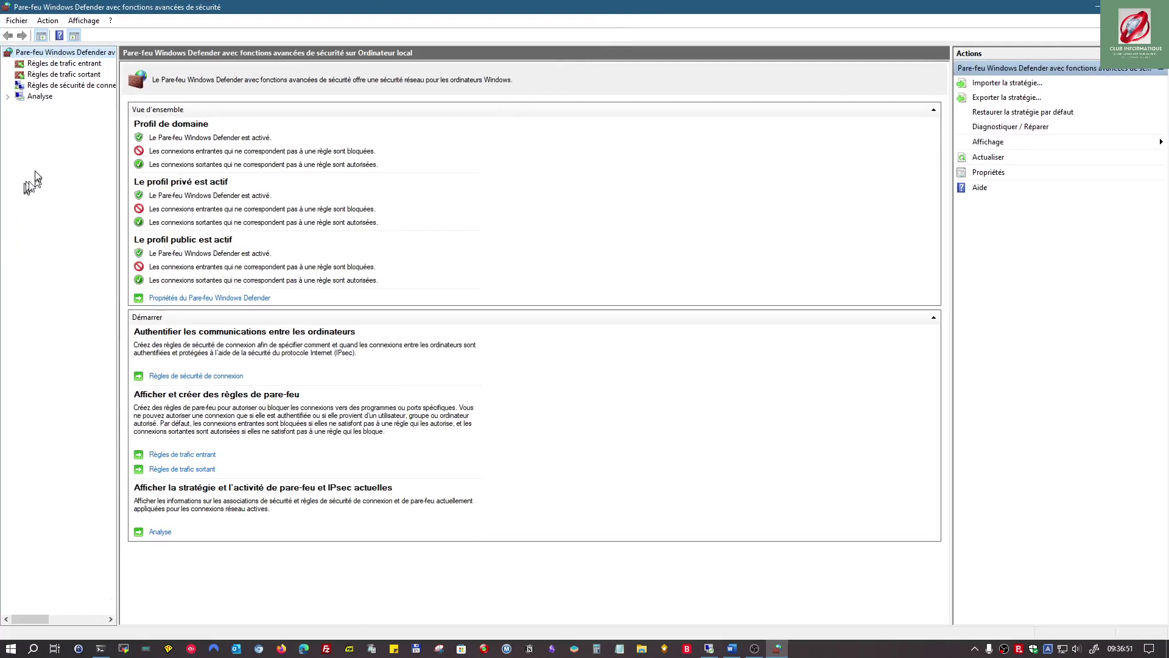
drag(118, 150, 245, 160)
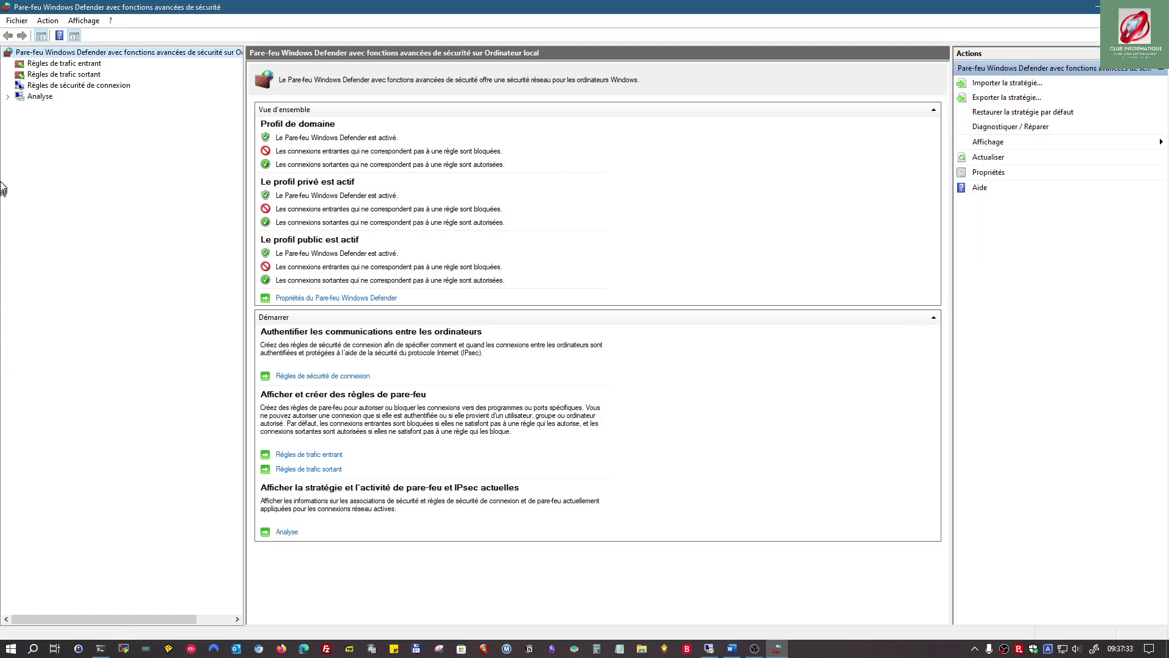
Display the inbound traffic rules, expand the Analyse node and widen the Nom column to show full rule names
click(73, 64)
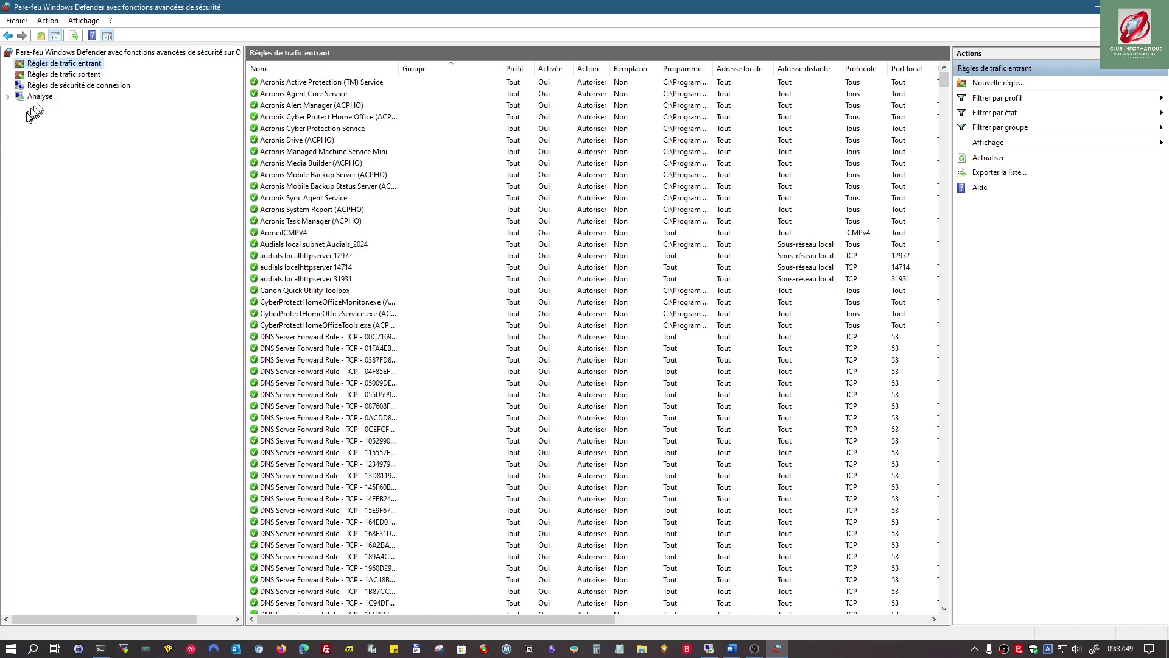
click(11, 96)
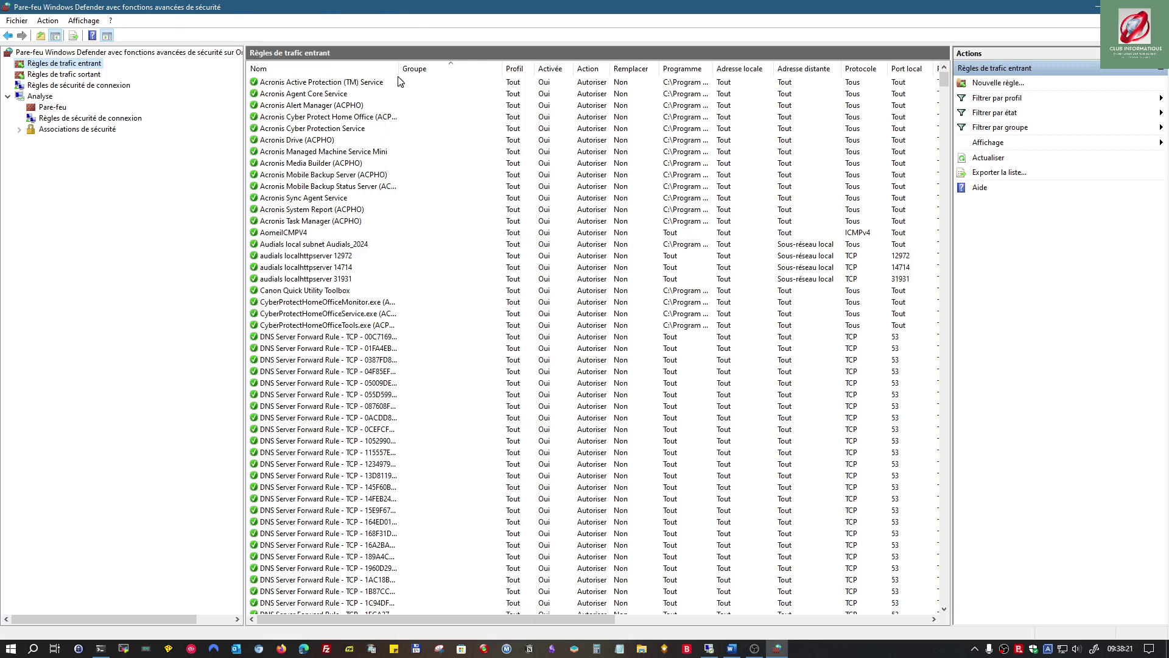
drag(399, 70, 523, 110)
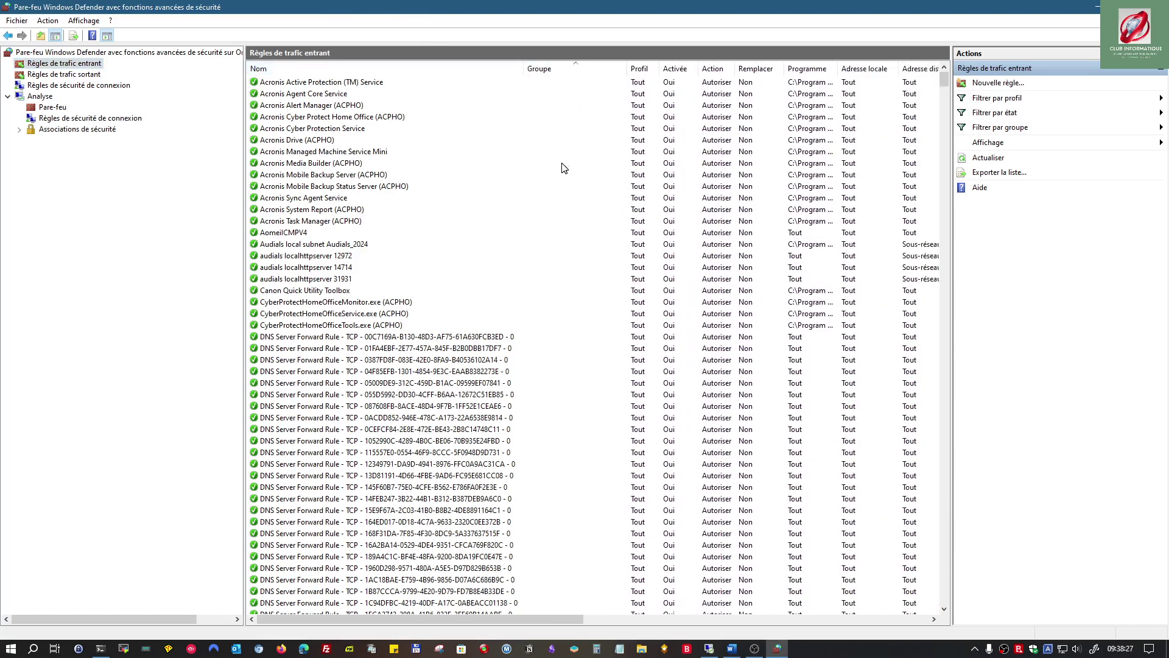
Browse the inbound rules list, examining the blocked xwin_mobax.exe rules and the enabled and disabled Windows rules
scroll(562, 166, down, 10)
scroll(562, 166, up, 10)
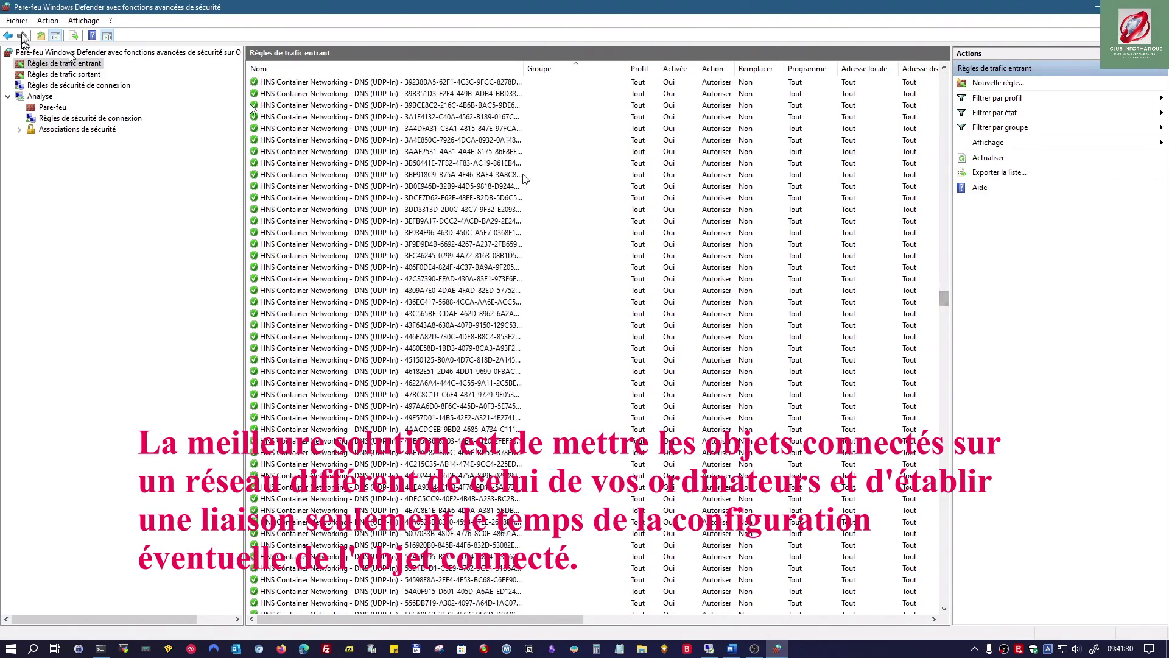
drag(940, 295, 943, 496)
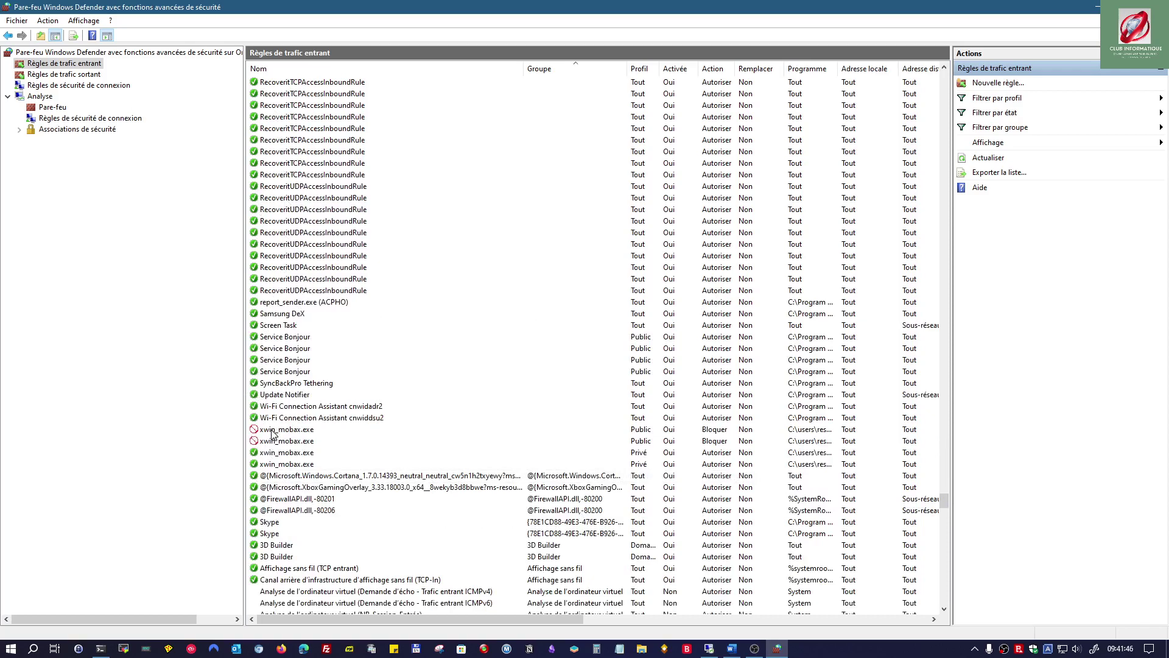
scroll(272, 432, down, 10)
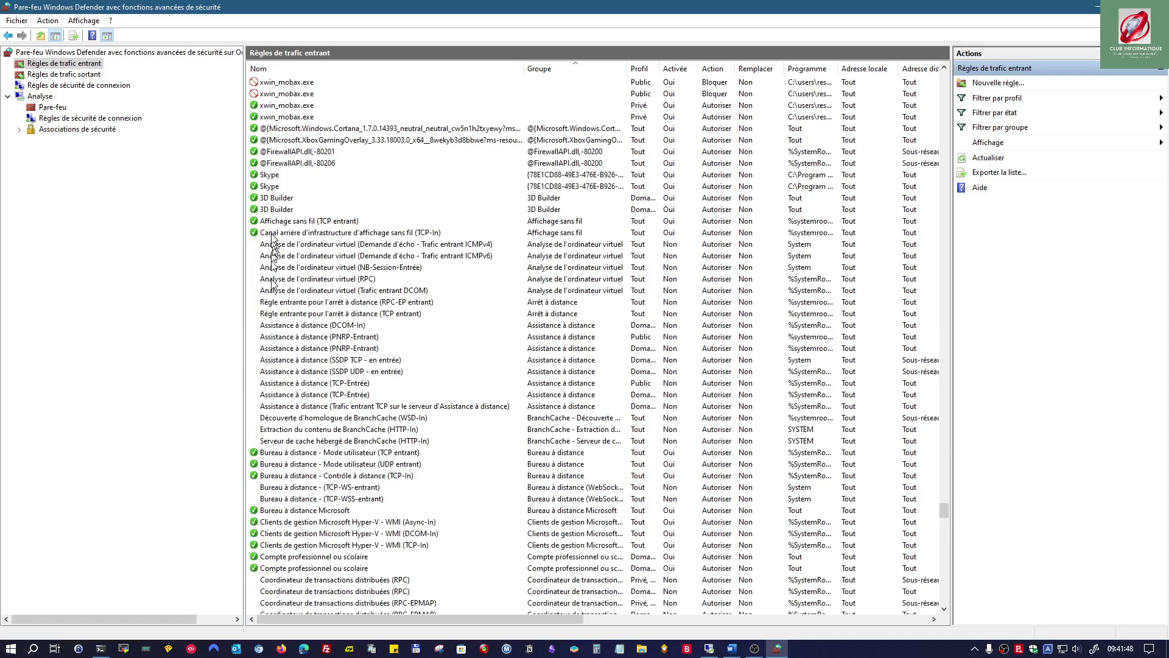
scroll(263, 215, up, 3)
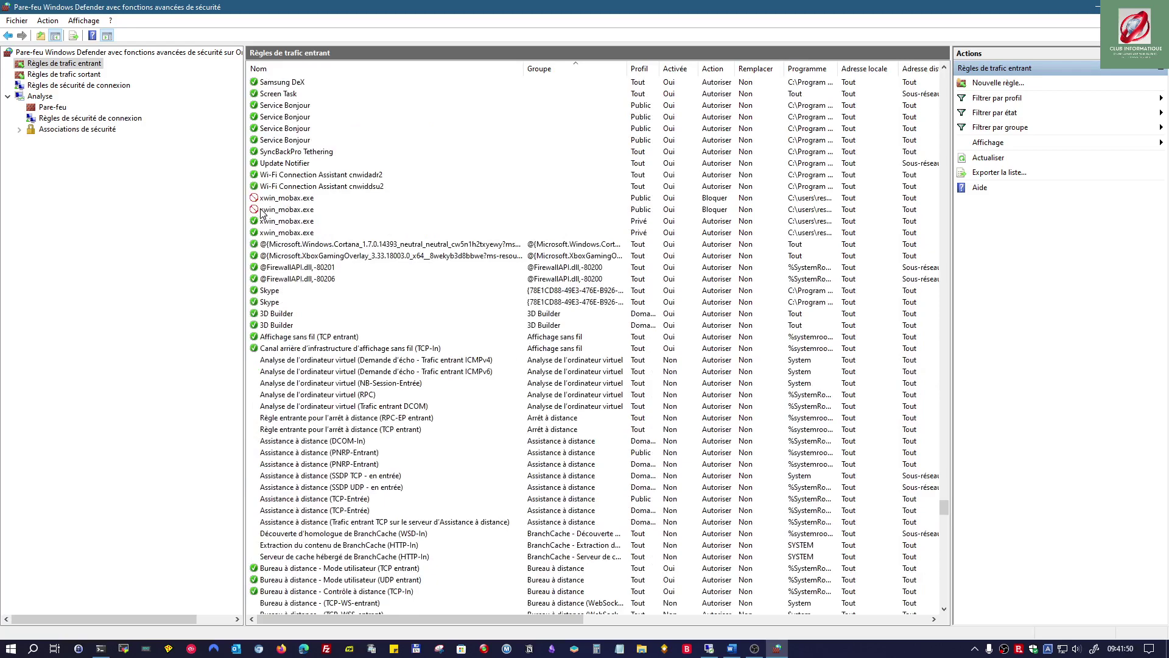
scroll(263, 215, down, 20)
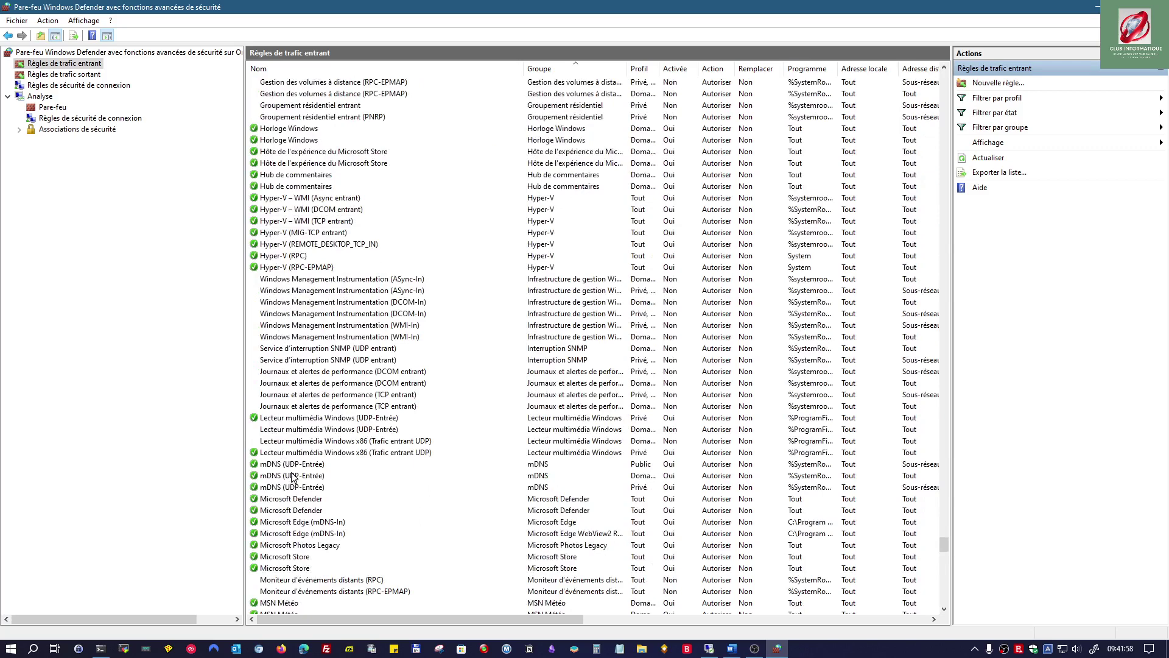
Look through the remaining Windows inbound rules and switch the display to the outbound traffic rules
scroll(297, 374, down, 3)
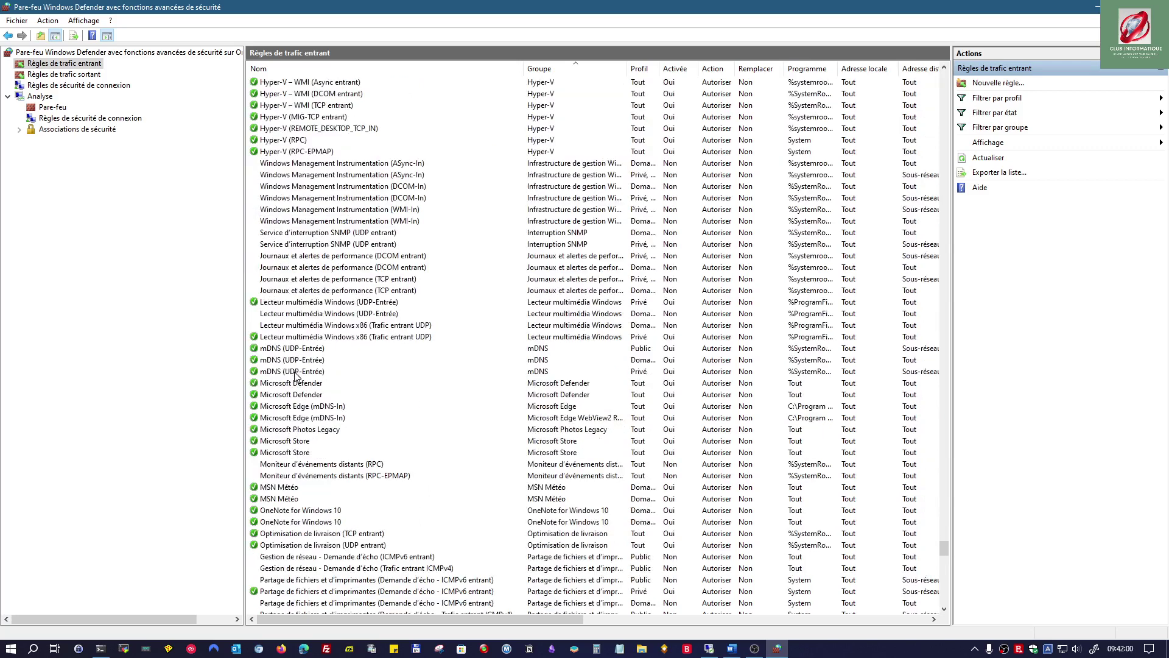
scroll(296, 375, down, 3)
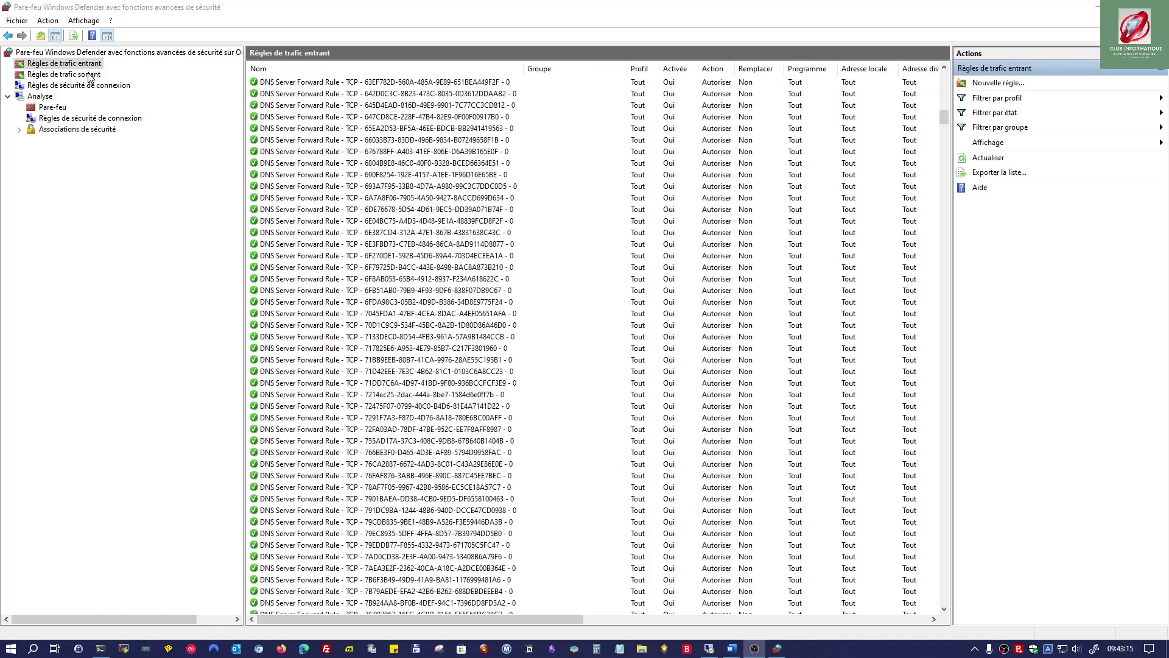
click(90, 76)
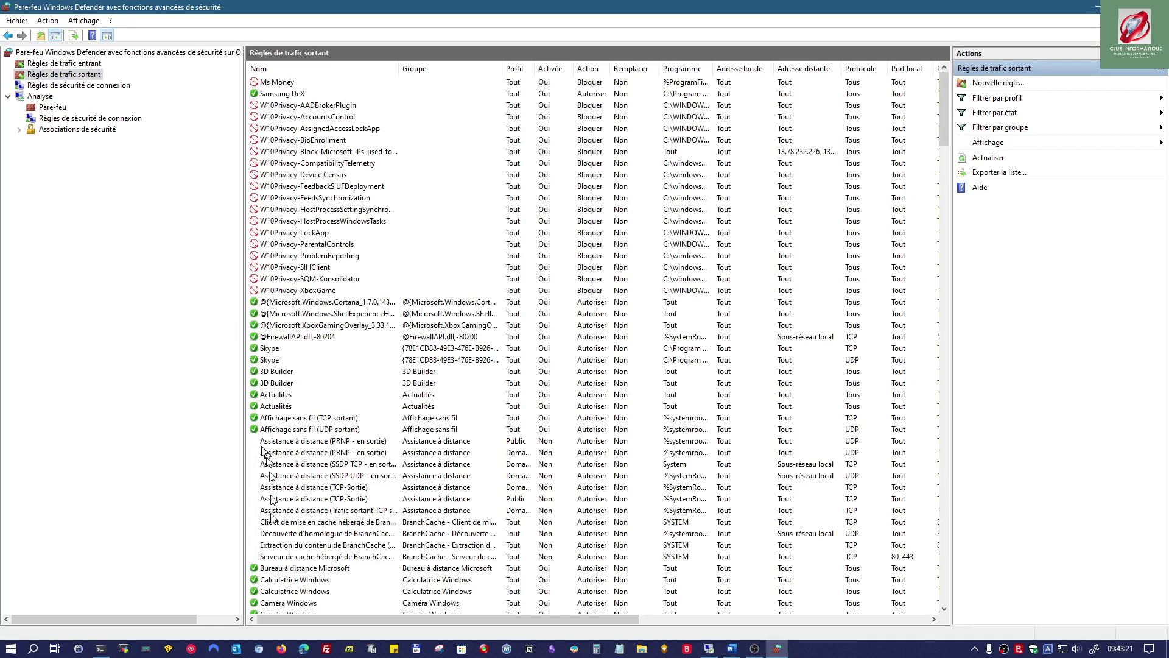
Open the properties of the blocked Ms Money outbound rule and examine its description and connection action
click(283, 84)
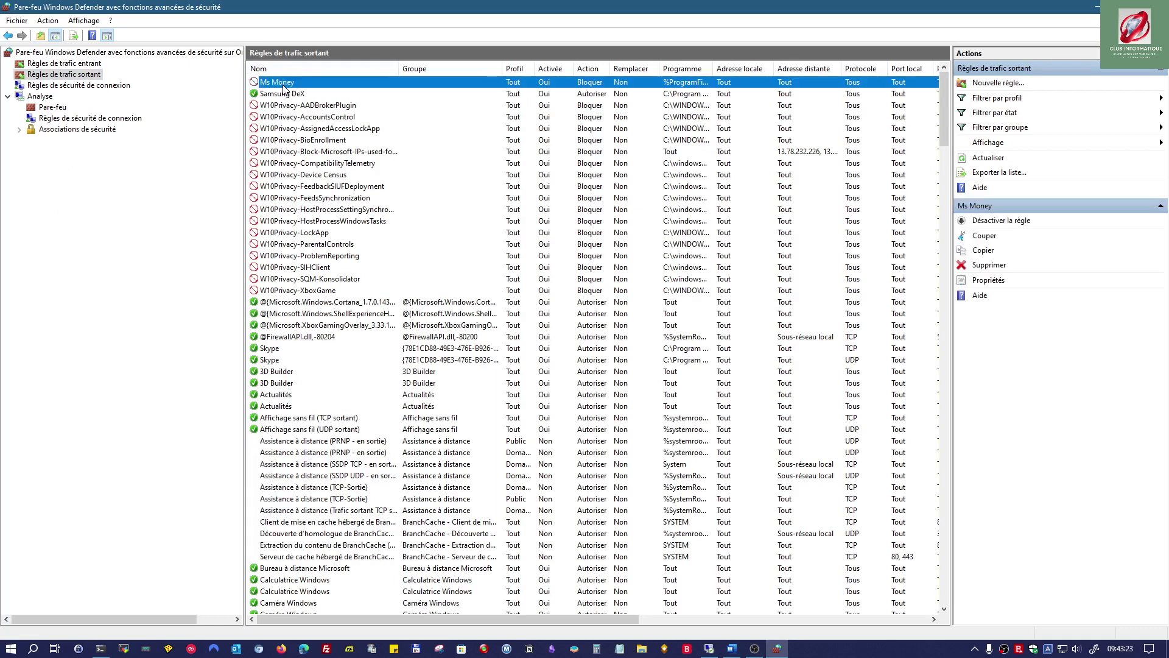
right_click(282, 89)
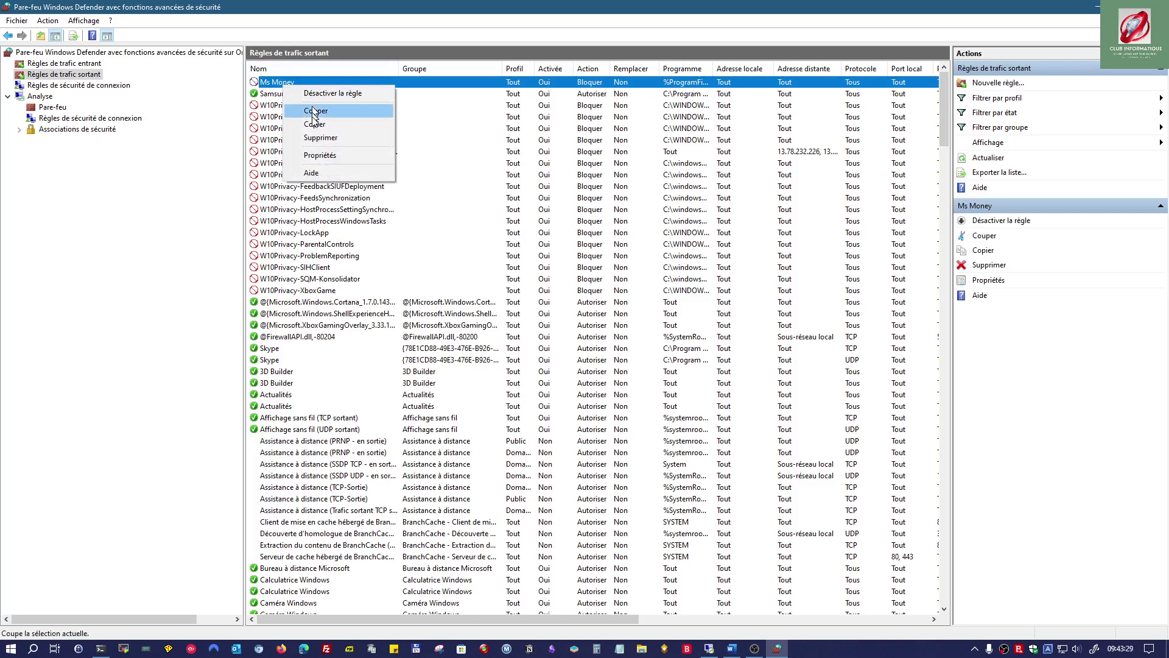
click(314, 156)
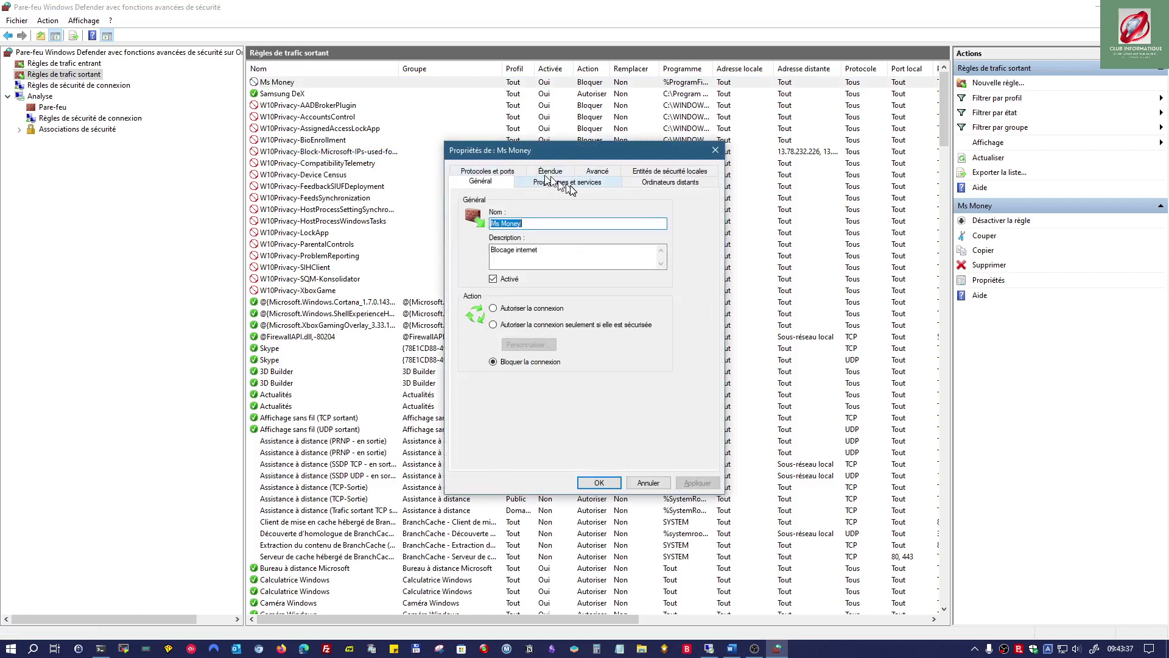
drag(594, 147, 652, 153)
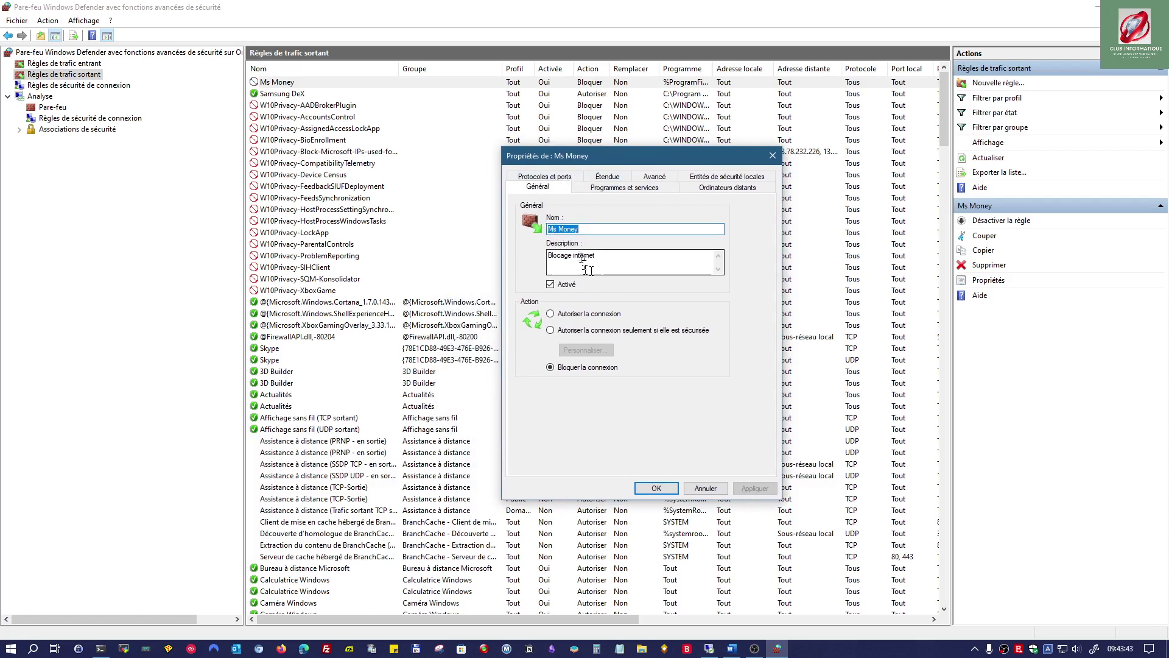
click(613, 256)
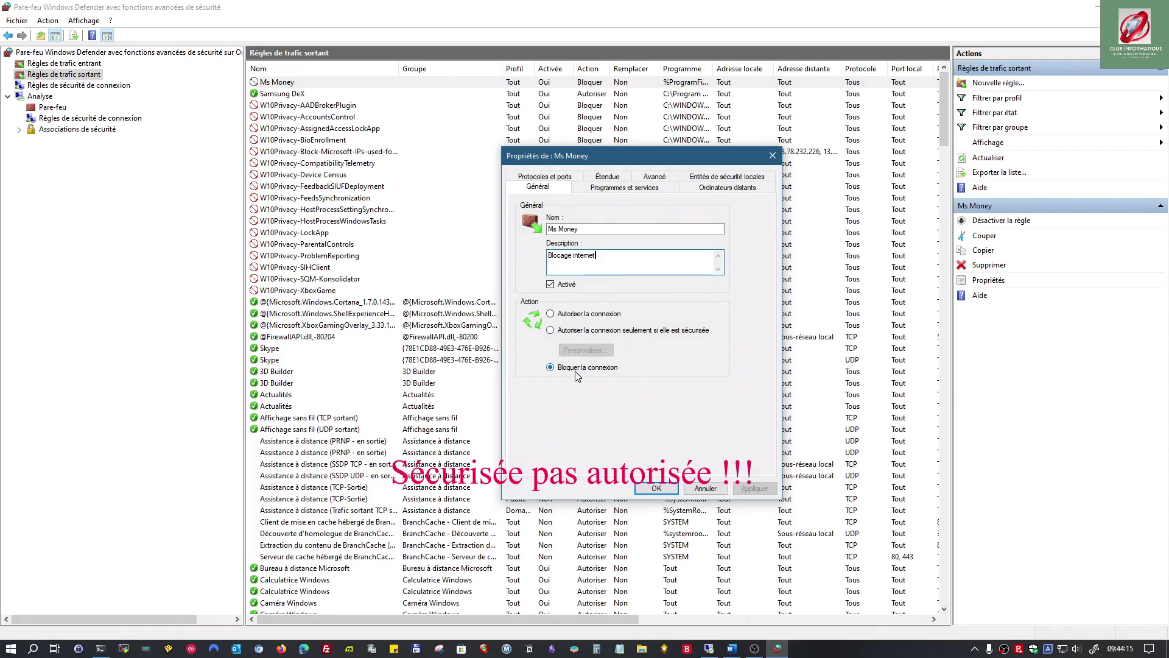
Show the Ms Money rule's programs and services settings and read the program path through to its end
click(626, 193)
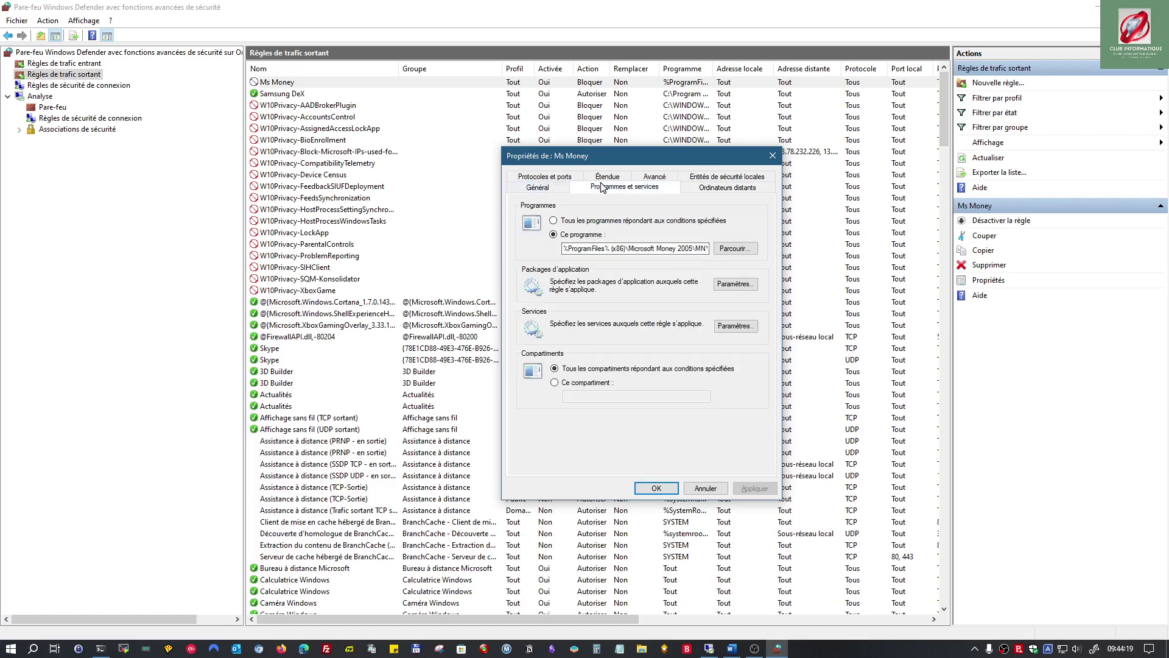
click(563, 248)
key(Right)
key(Right)
key(Right)
key(Right)
key(Right)
key(Right)
key(Right)
key(Right)
key(Right)
key(Right)
key(Right)
key(Right)
key(Right)
key(Right)
key(Right)
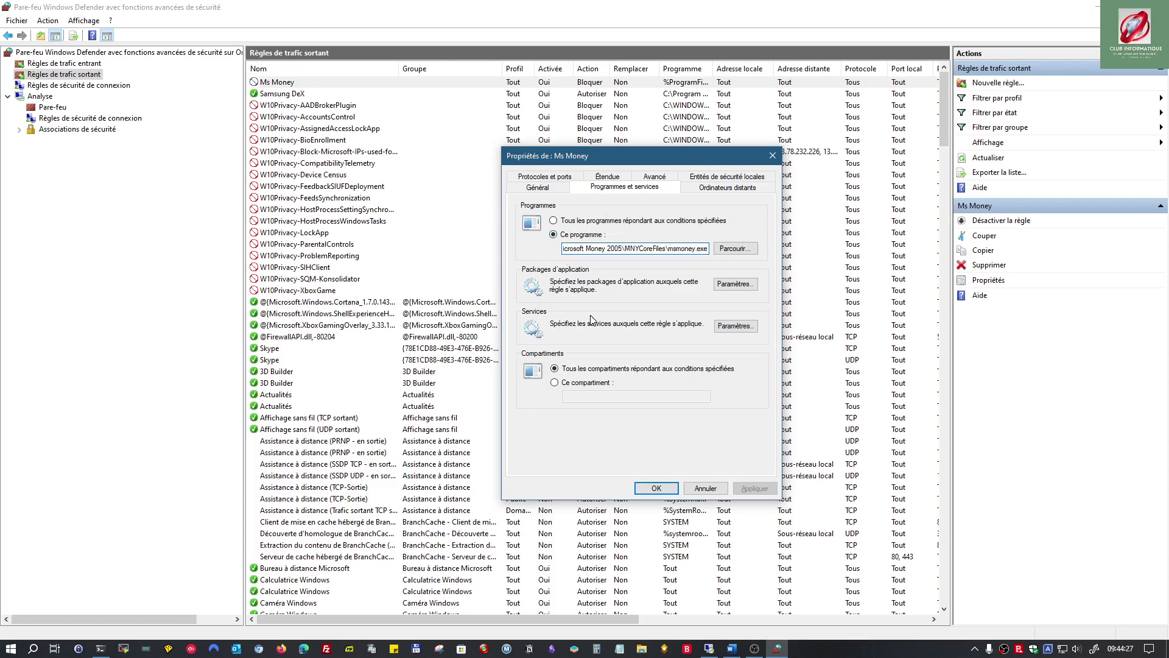
Browse for the Ms Money rule's program in the Microsoft Money 2005 folder under C:\Programmes (x86), leaving the rule's path as is
click(728, 250)
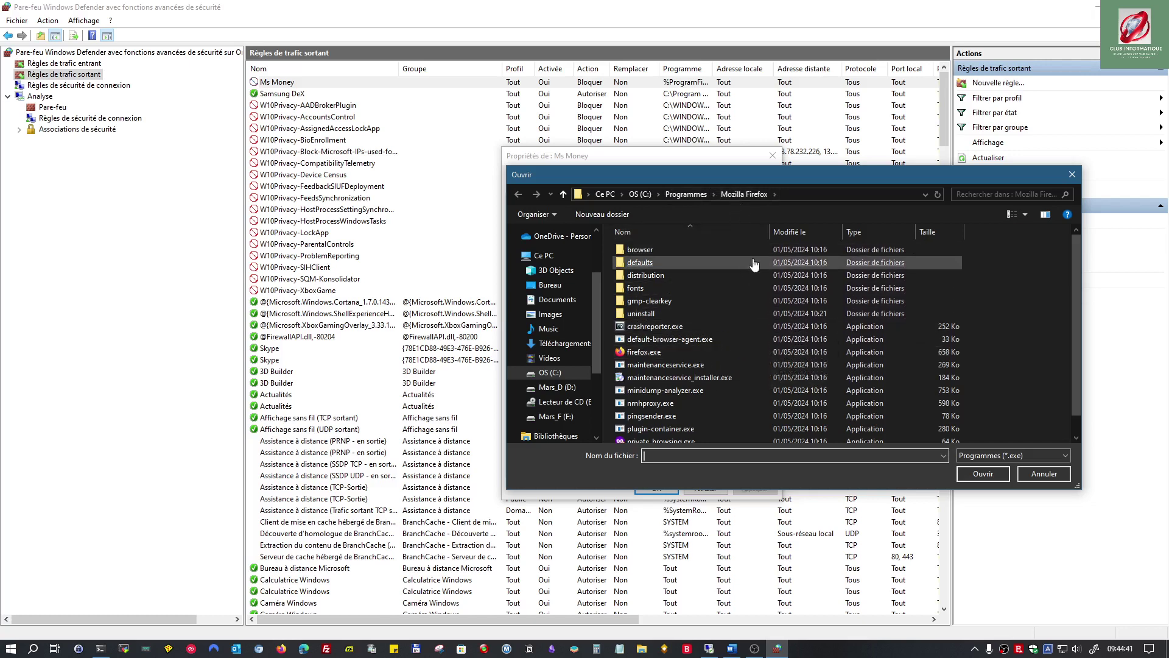
click(686, 194)
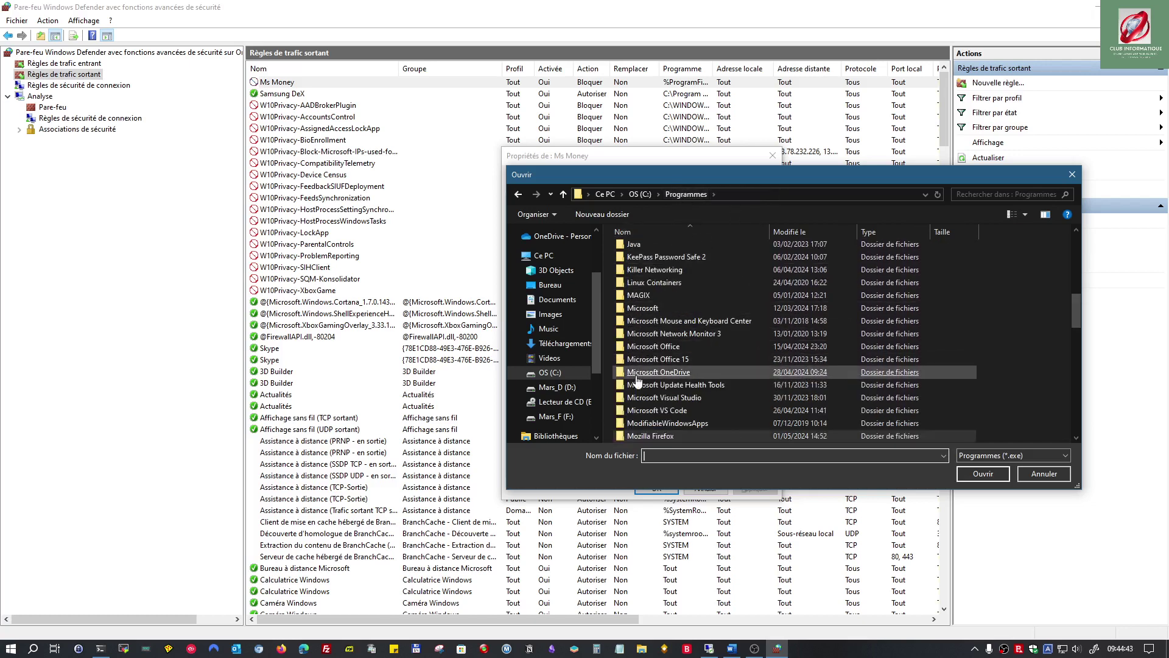
scroll(651, 390, down, 10)
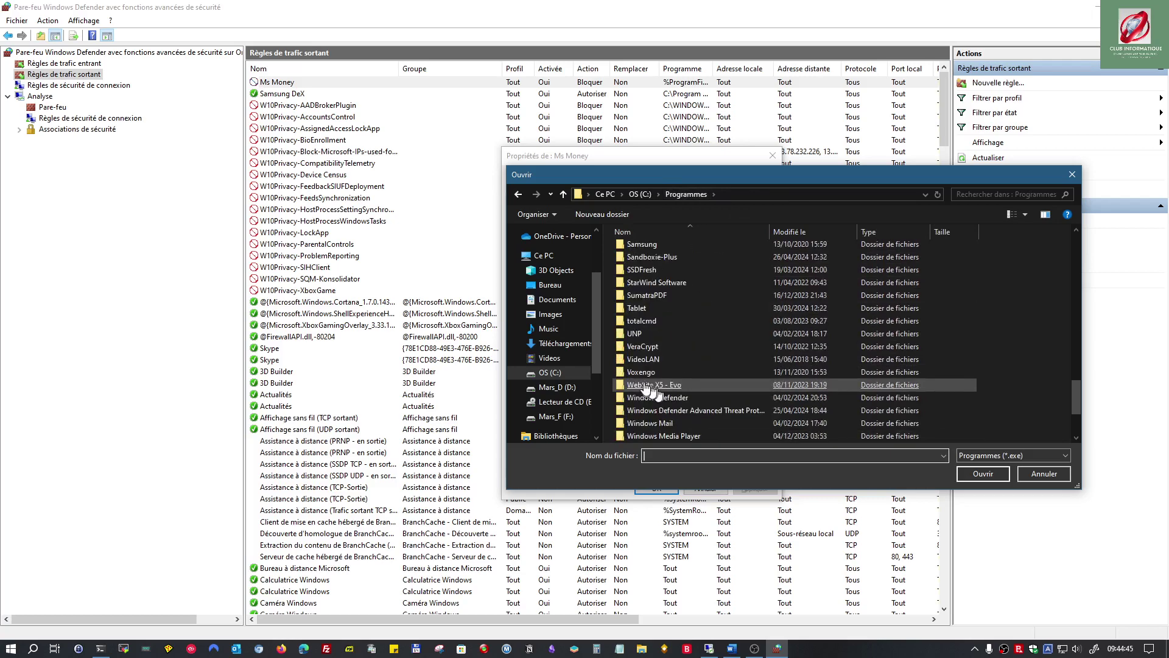
scroll(648, 386, up, 6)
click(640, 194)
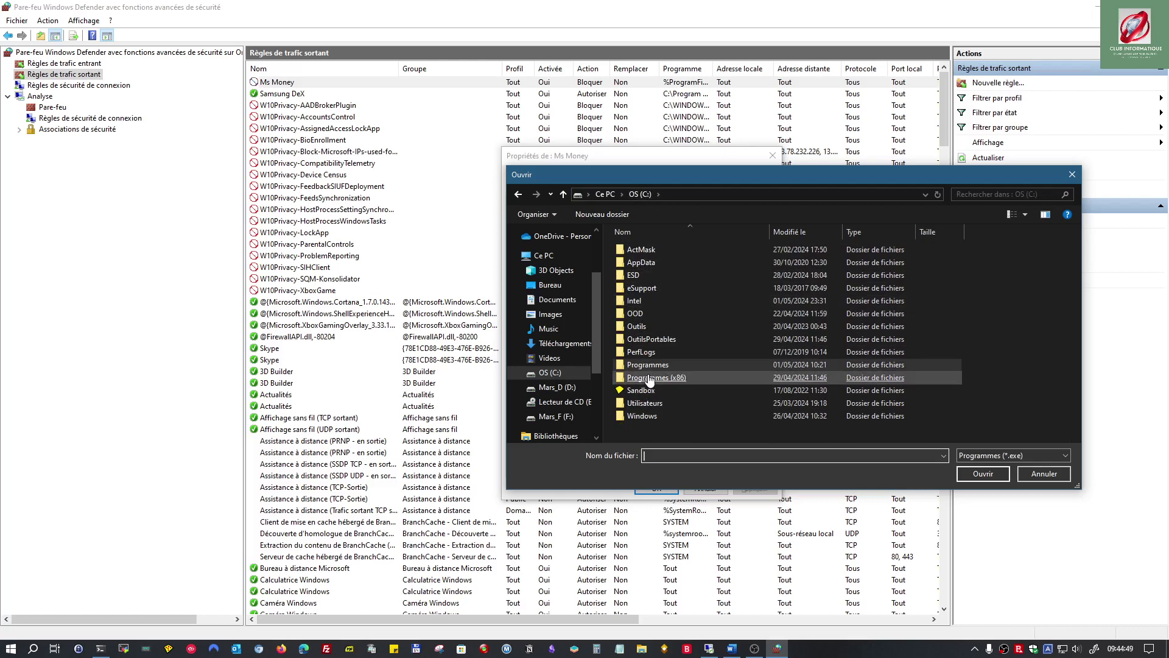
double_click(650, 378)
scroll(690, 359, down, 3)
scroll(690, 359, down, 7)
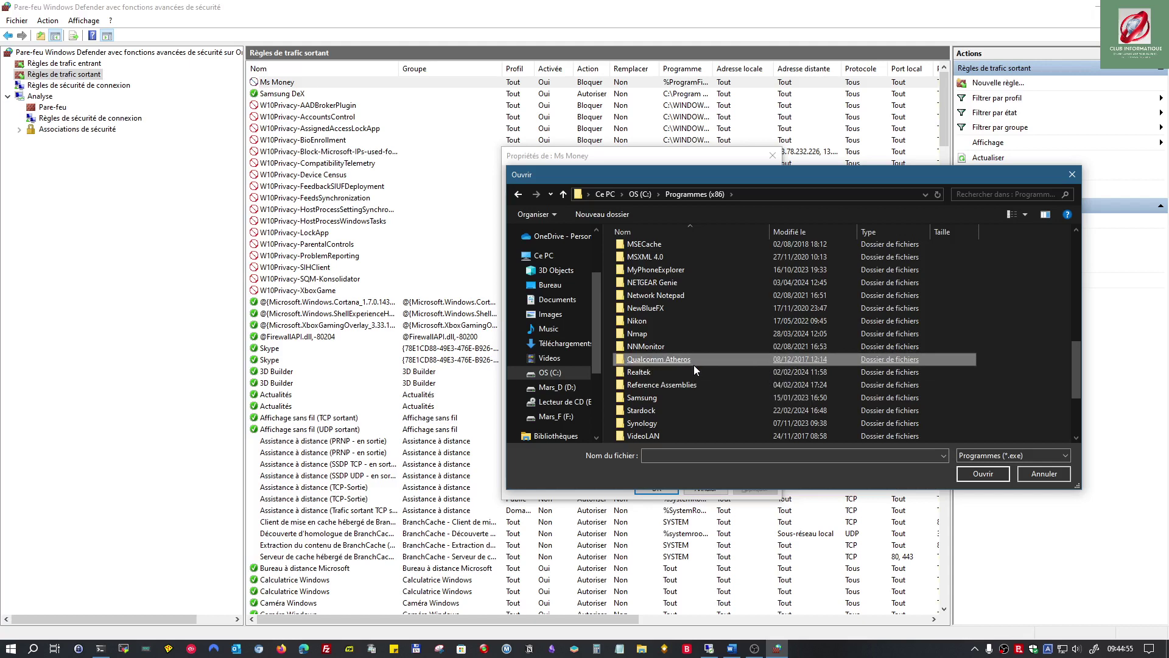
scroll(694, 366, down, 3)
scroll(694, 365, up, 6)
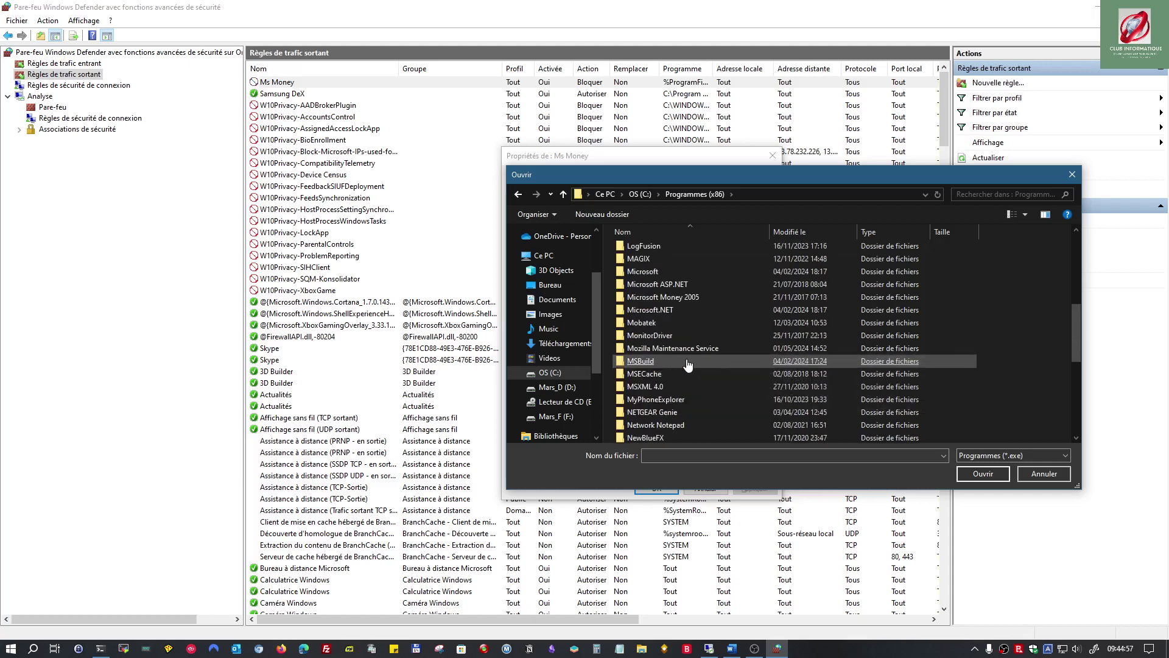
double_click(678, 297)
double_click(657, 250)
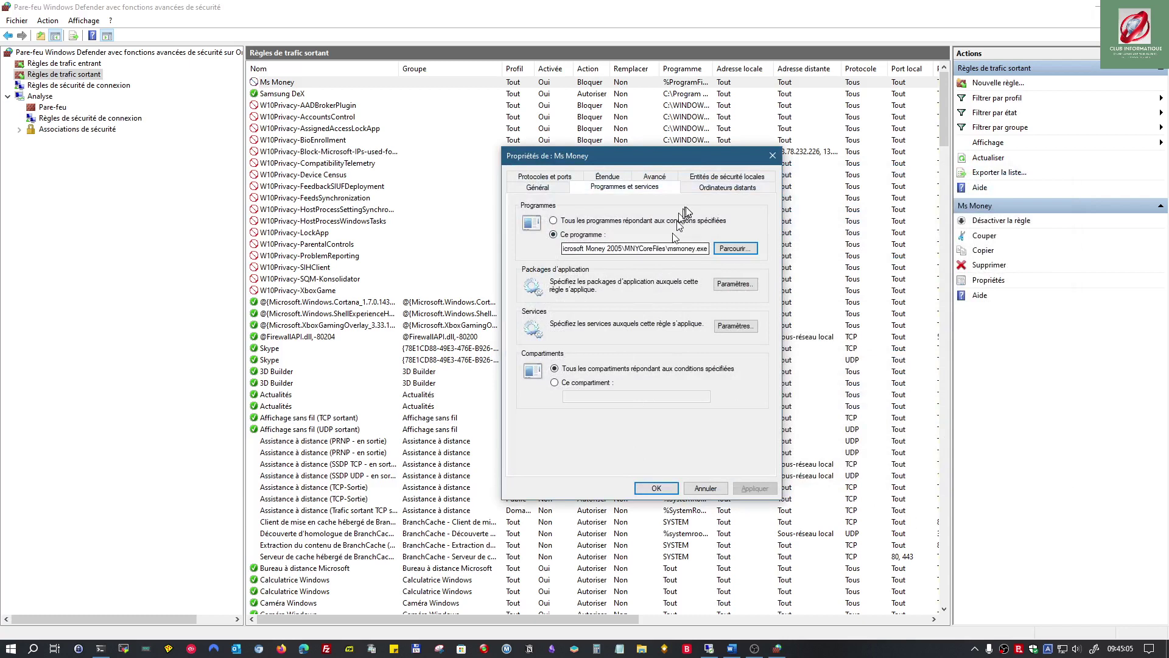
Review the Ms Money rule's remote computers, local principals, profiles, scope, and protocol and port settings, closing its properties without changes
click(728, 189)
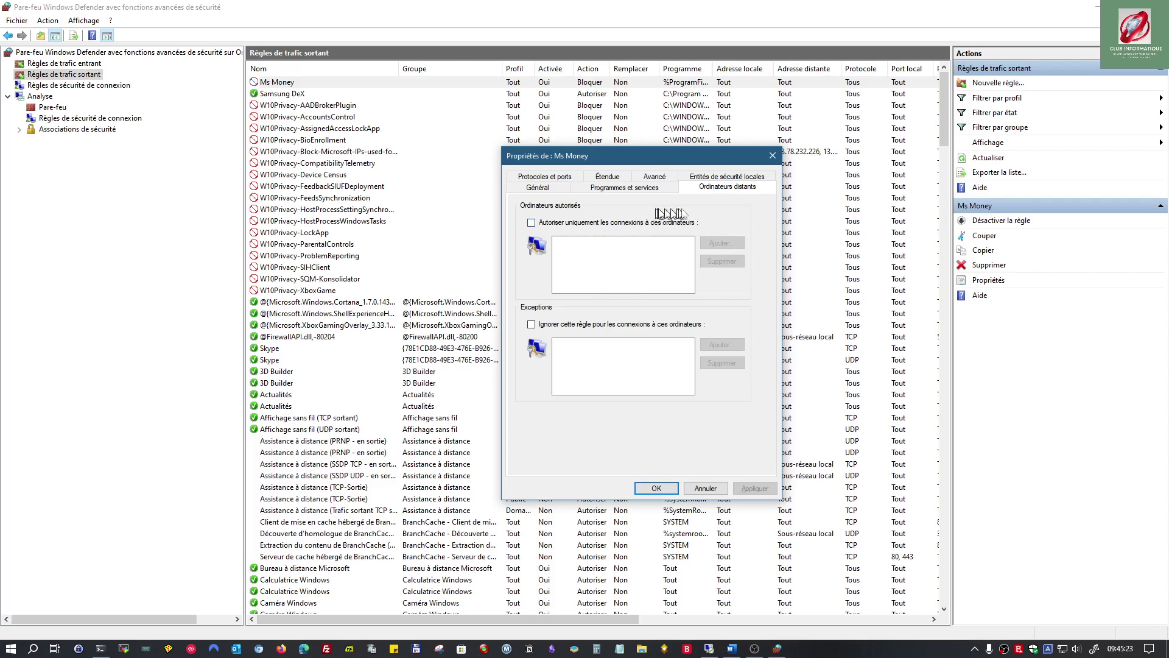
click(716, 178)
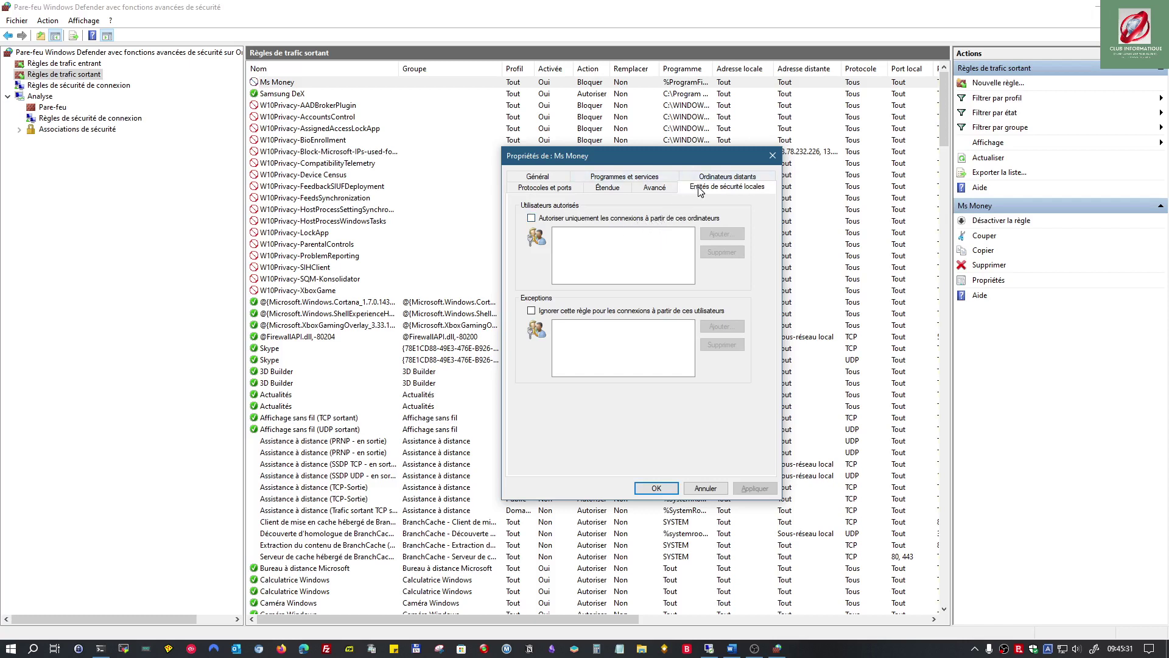
click(654, 189)
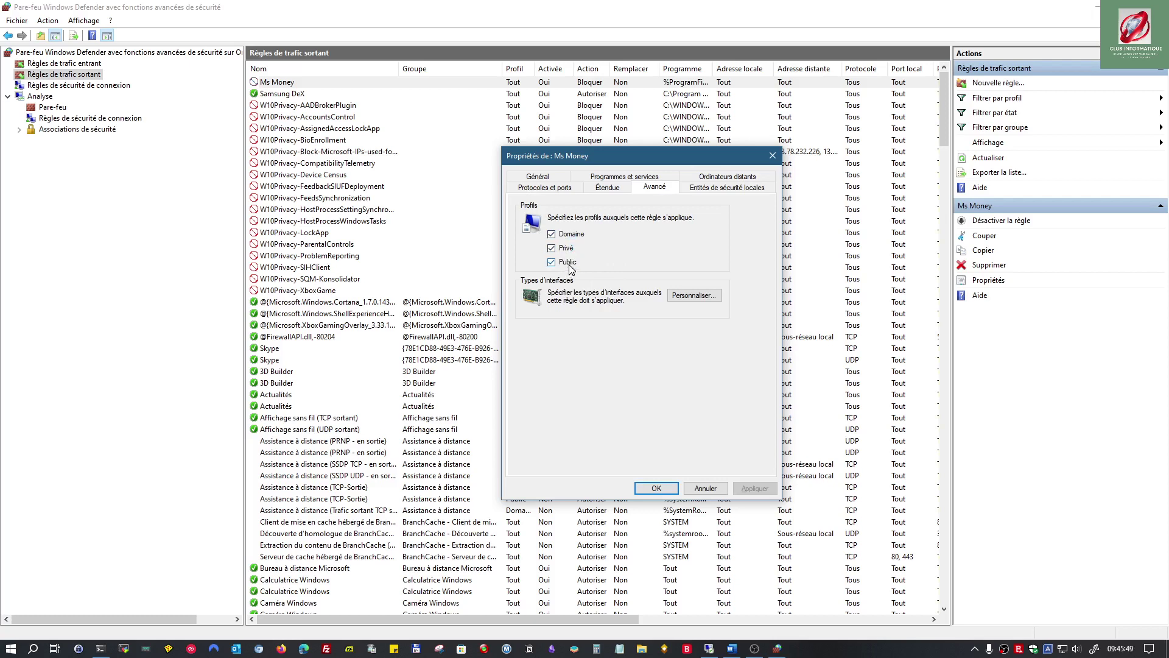
click(603, 187)
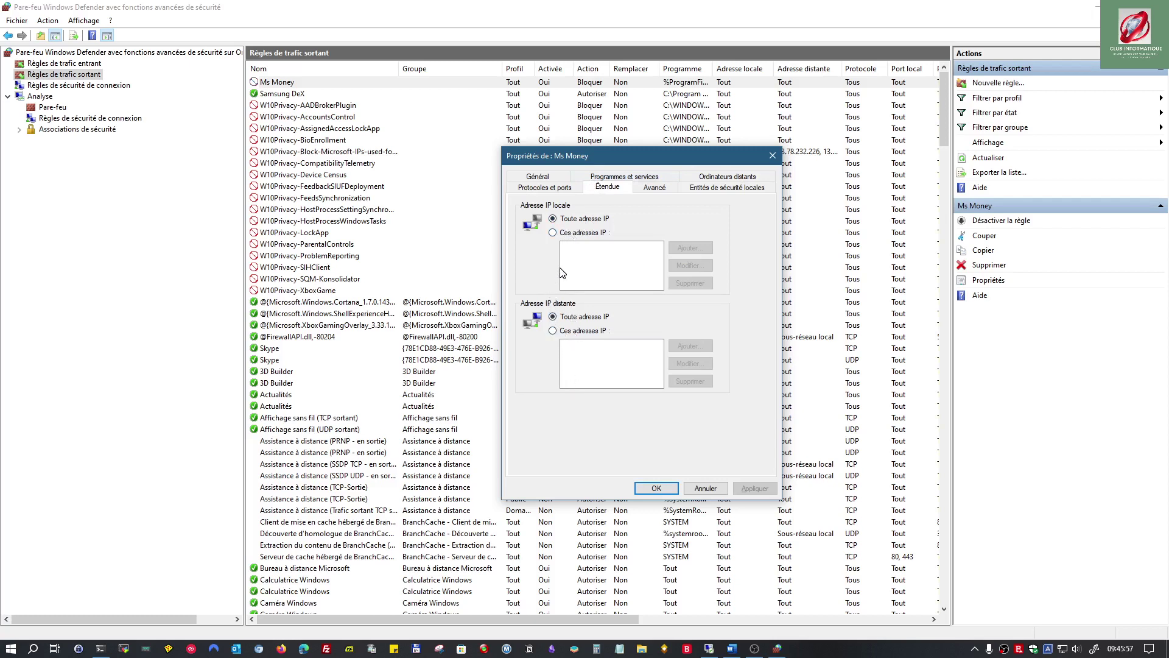
click(545, 188)
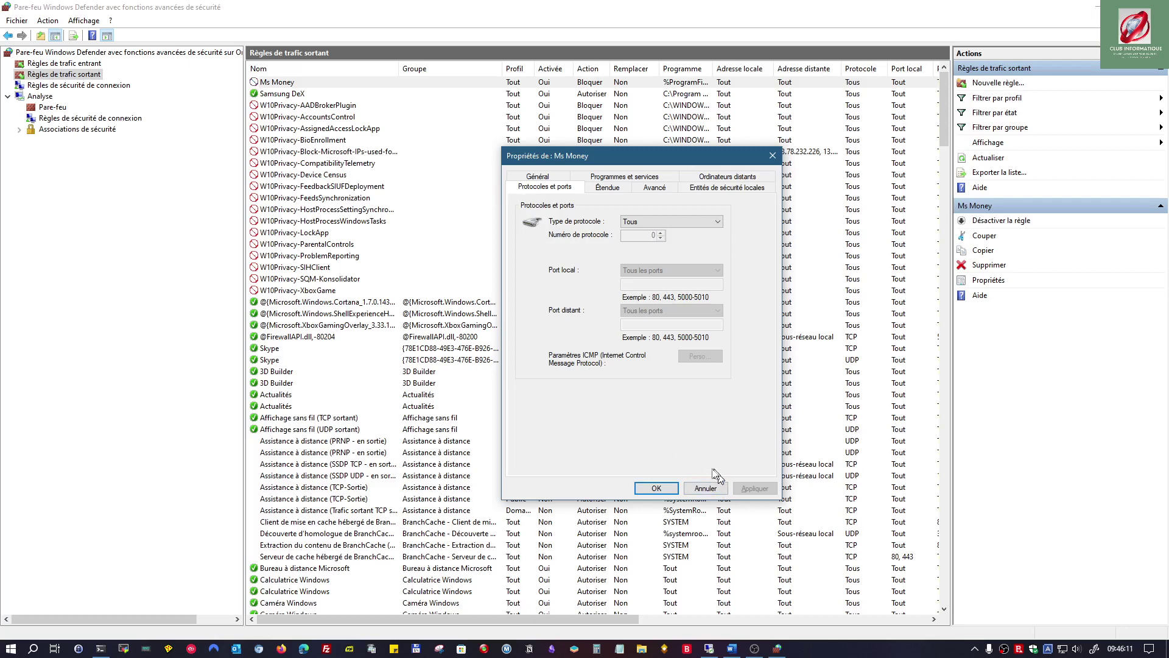
click(705, 488)
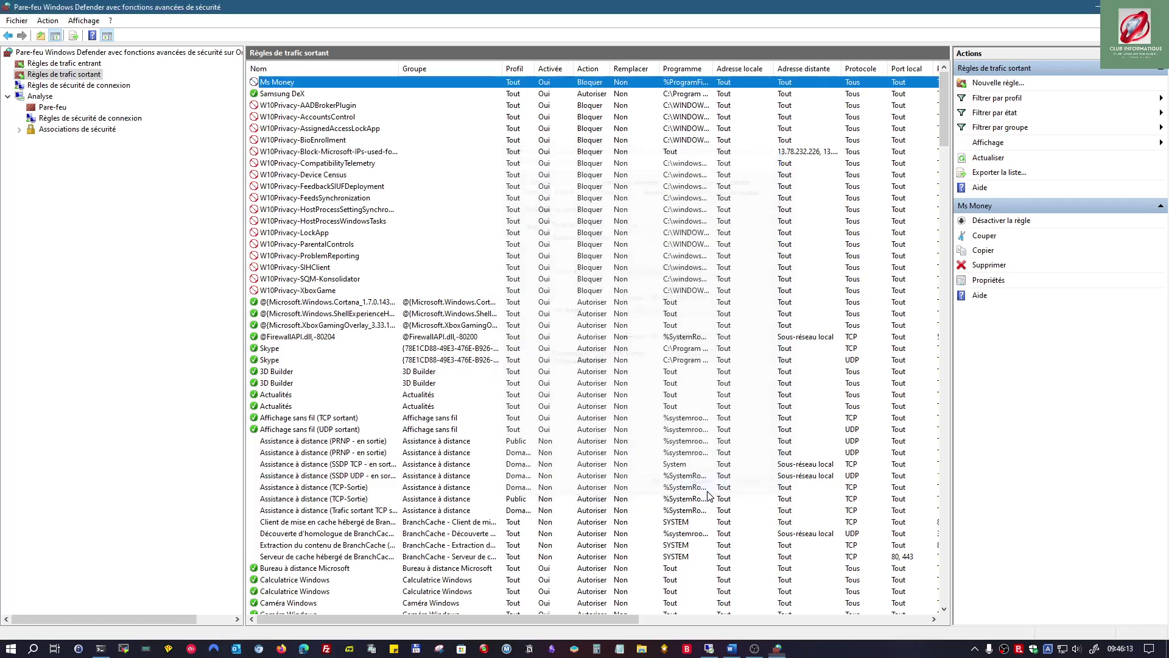
Start a new outbound rule of type Port, applied to a specific remote TCP port
right_click(61, 78)
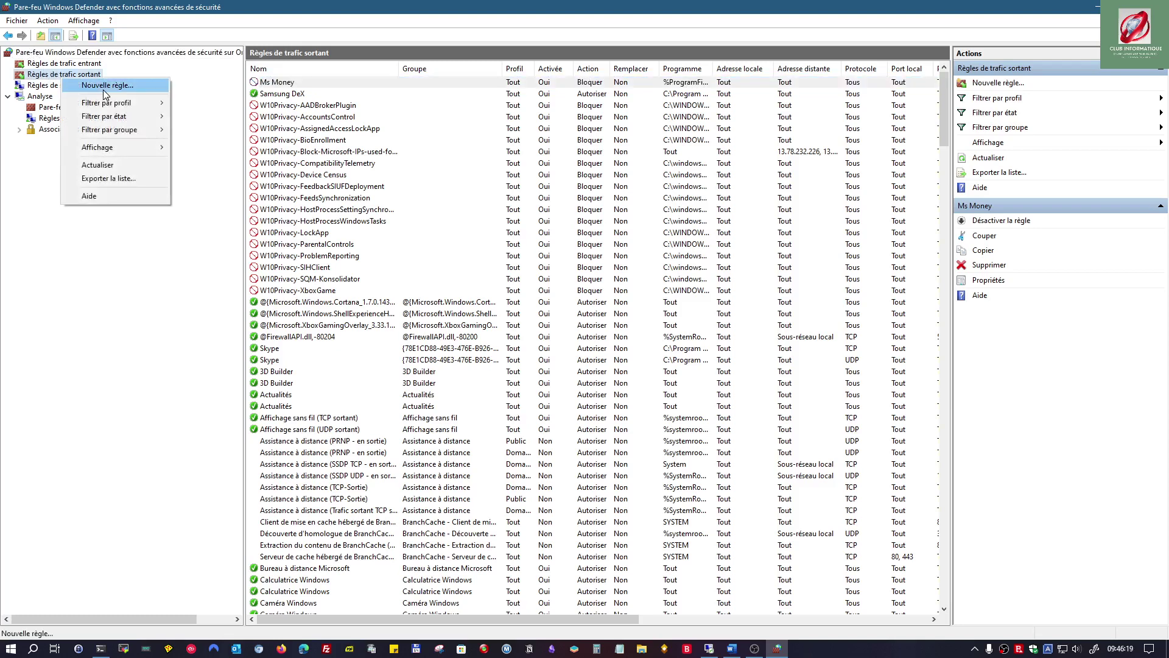
click(103, 90)
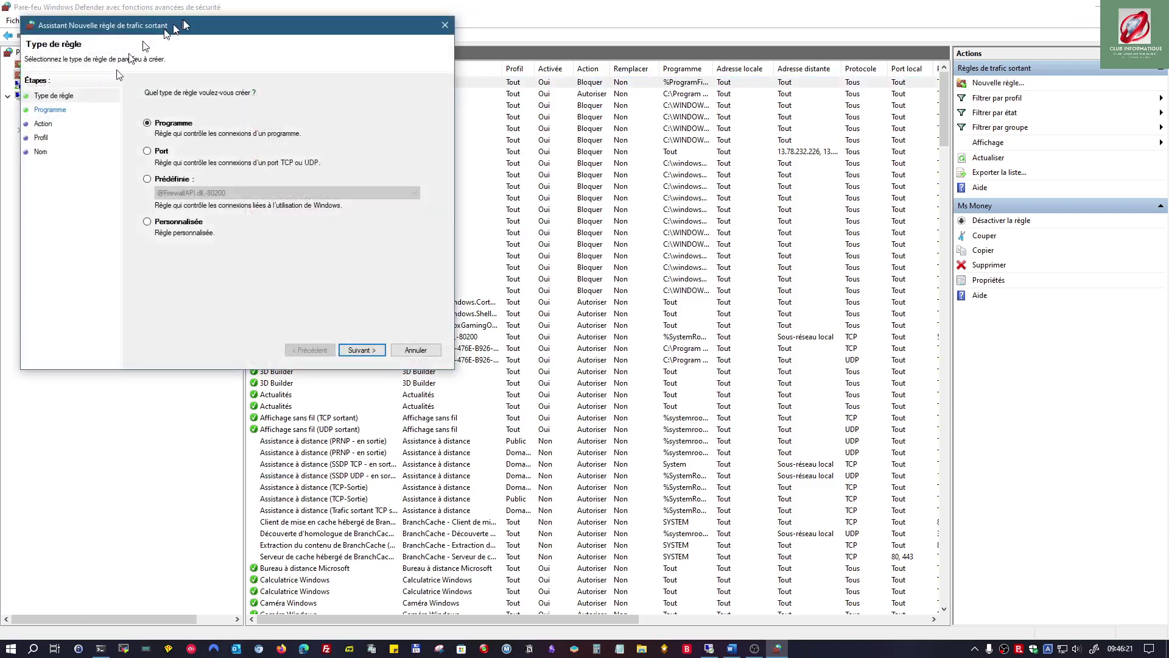
drag(187, 22, 639, 177)
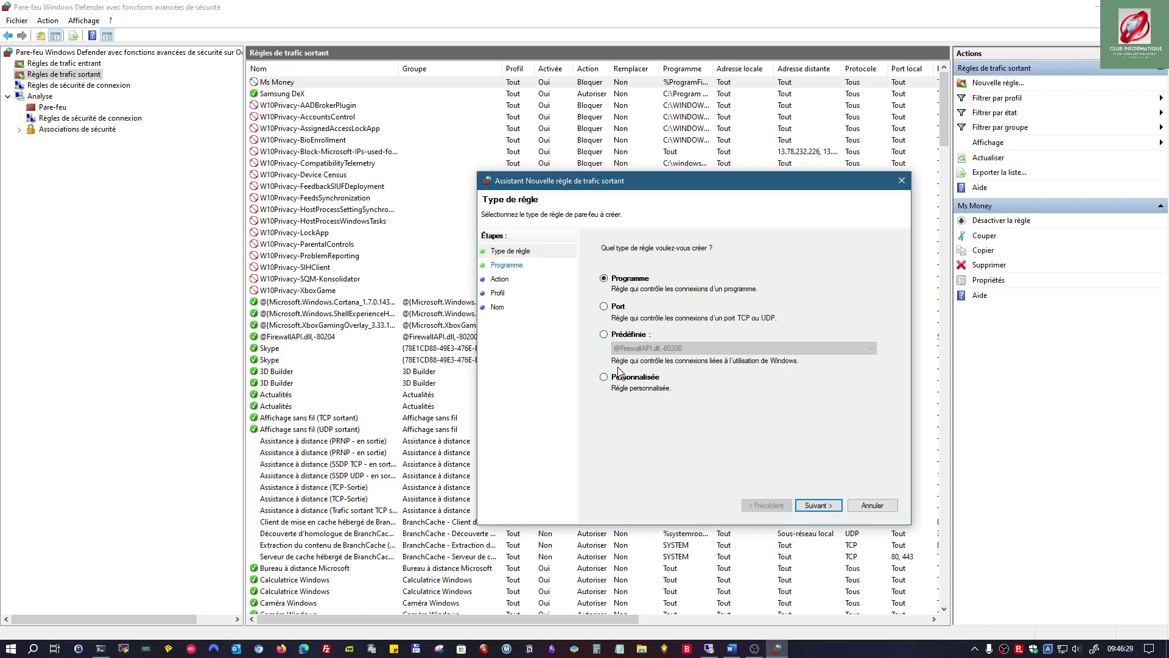
click(604, 307)
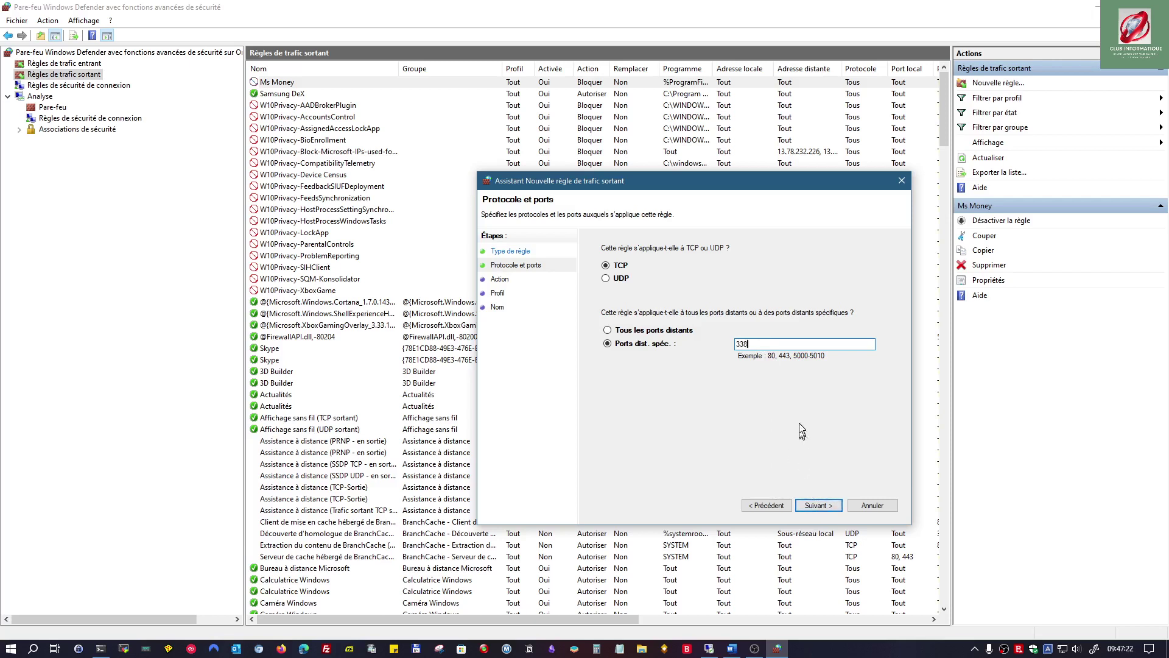
click(815, 505)
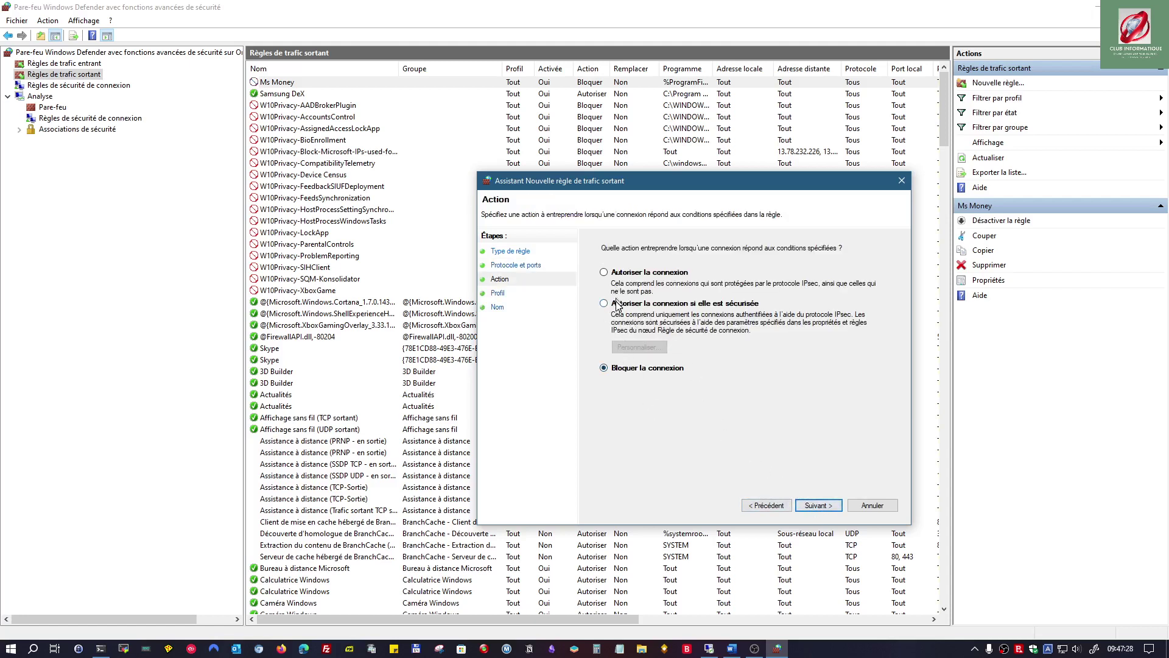
Keep the new rule blocking the connection, try out its Public, Domain and Private profile choices, and cancel the wizard
click(818, 506)
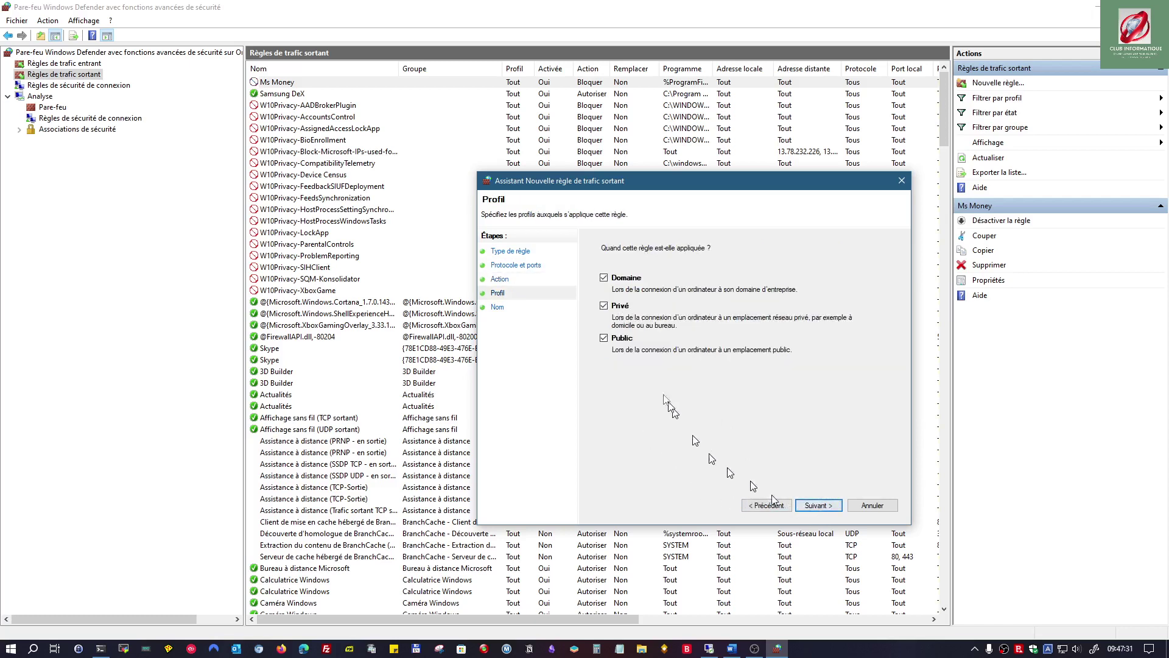
click(603, 338)
click(603, 278)
click(605, 306)
click(818, 504)
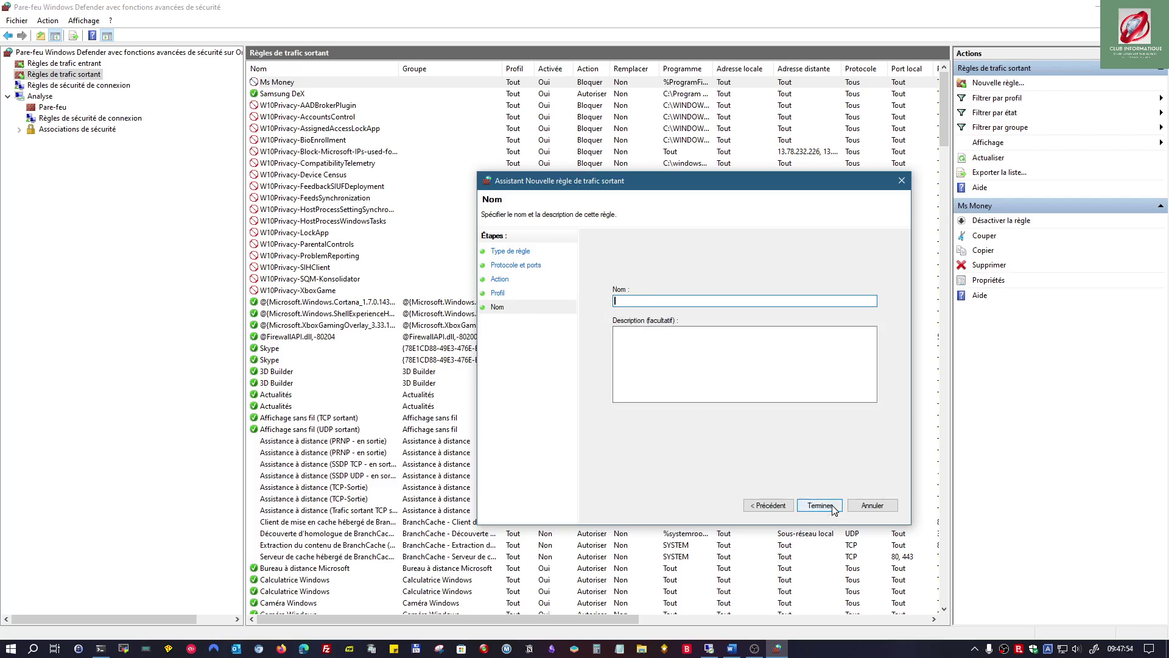
click(872, 505)
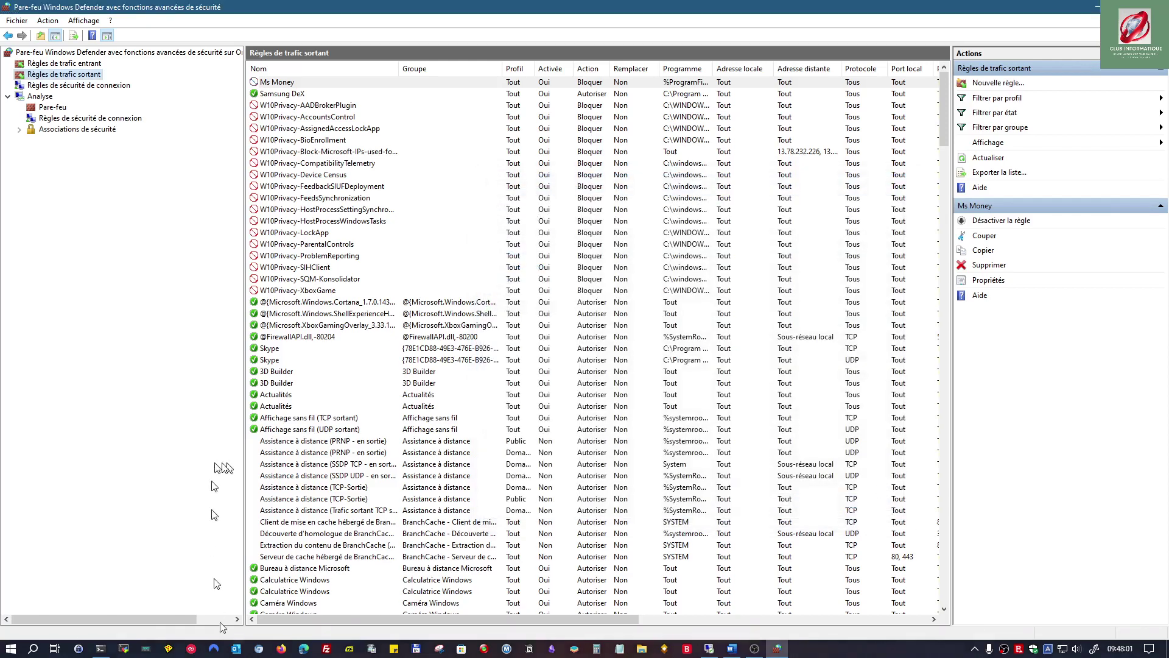
Switch to Firefox and open the bookmarked ClubInfo site
click(281, 649)
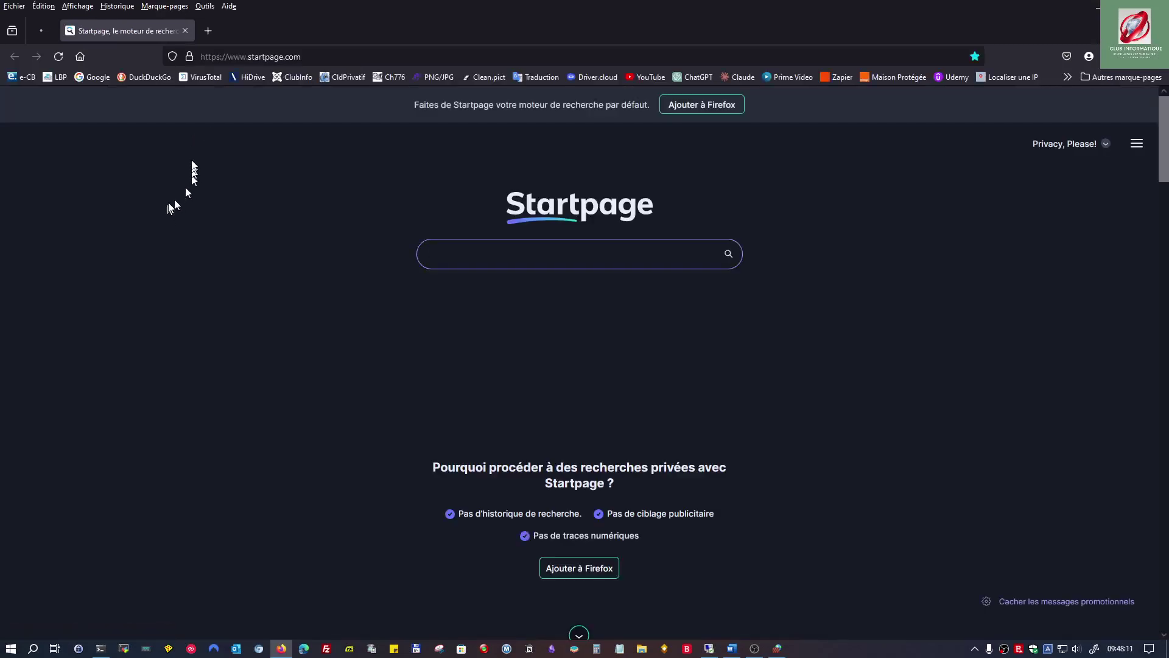
click(277, 77)
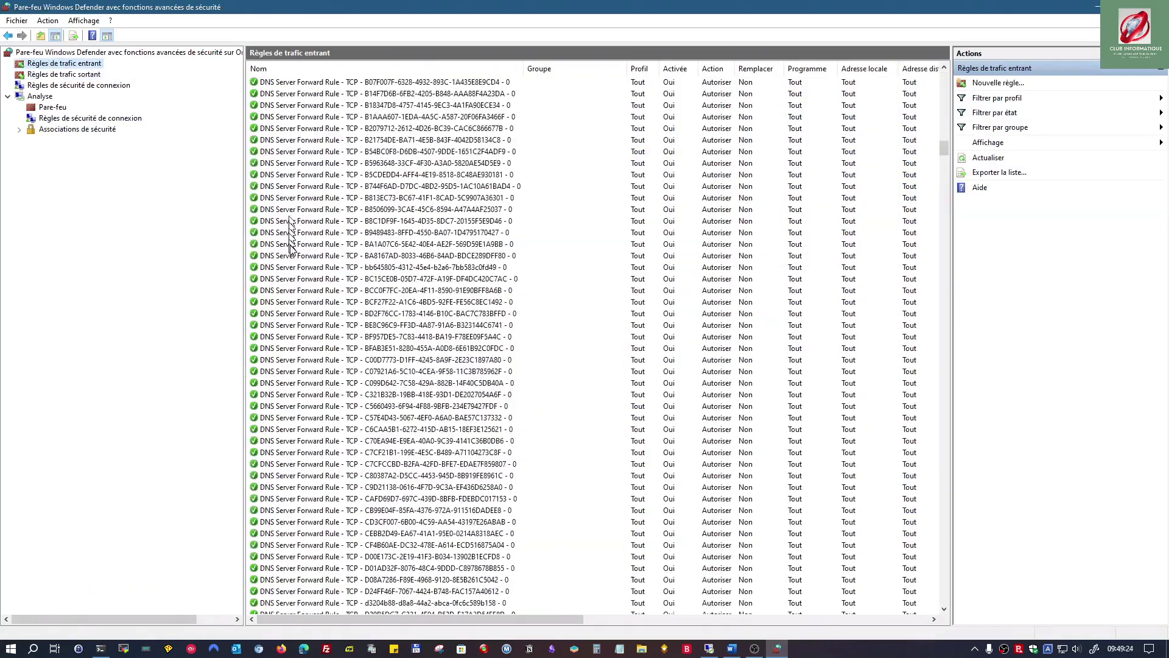
Find the Firefox (C:\Program Files\Mozilla Firefox) entries in the firewall's inbound rules and select the first one
scroll(333, 314, down, 10)
scroll(333, 314, down, 15)
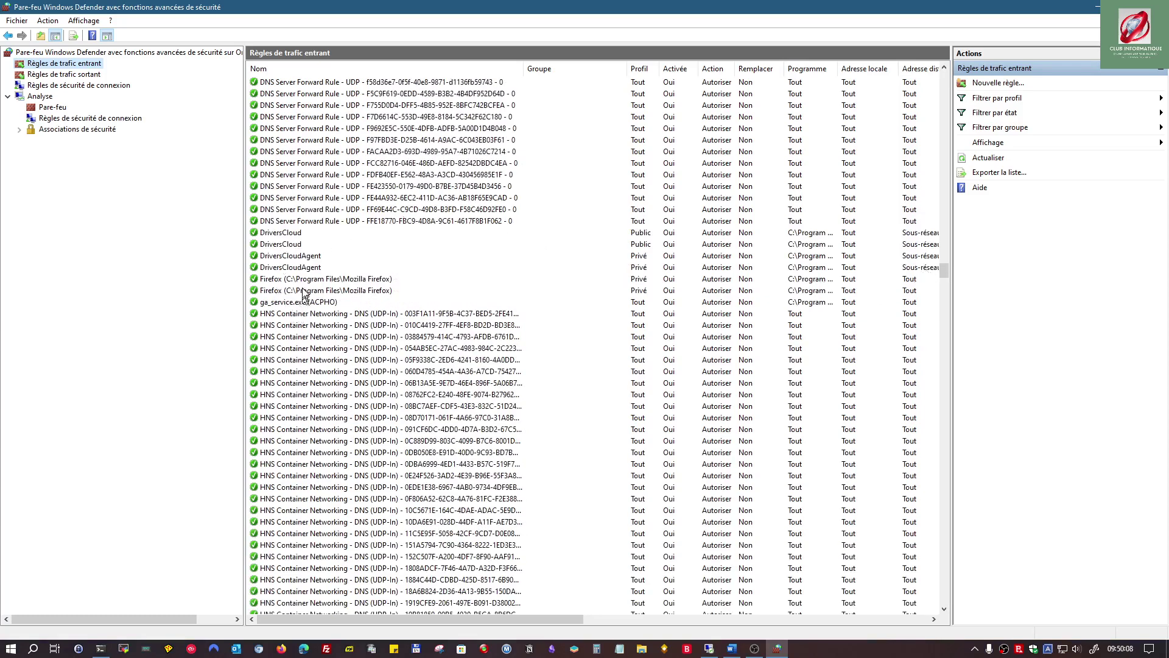
click(302, 279)
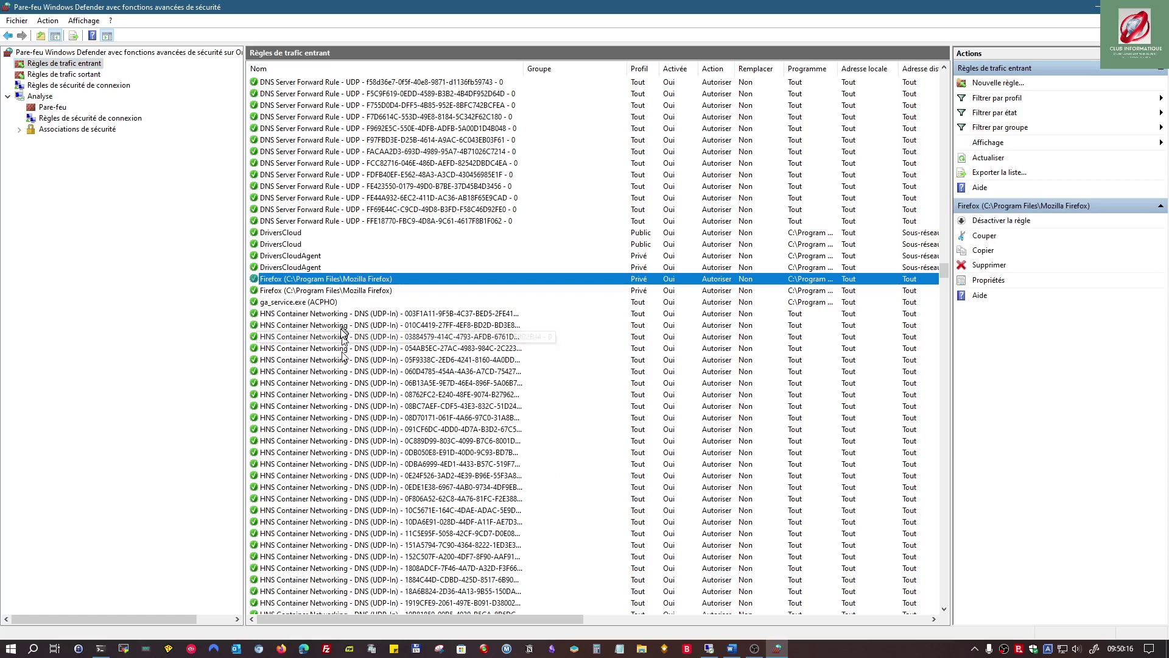
Set the first Firefox (C:\Program Files\Mozilla Firefox) inbound rule, the TCP one, to block the connection
scroll(595, 386, down, 3)
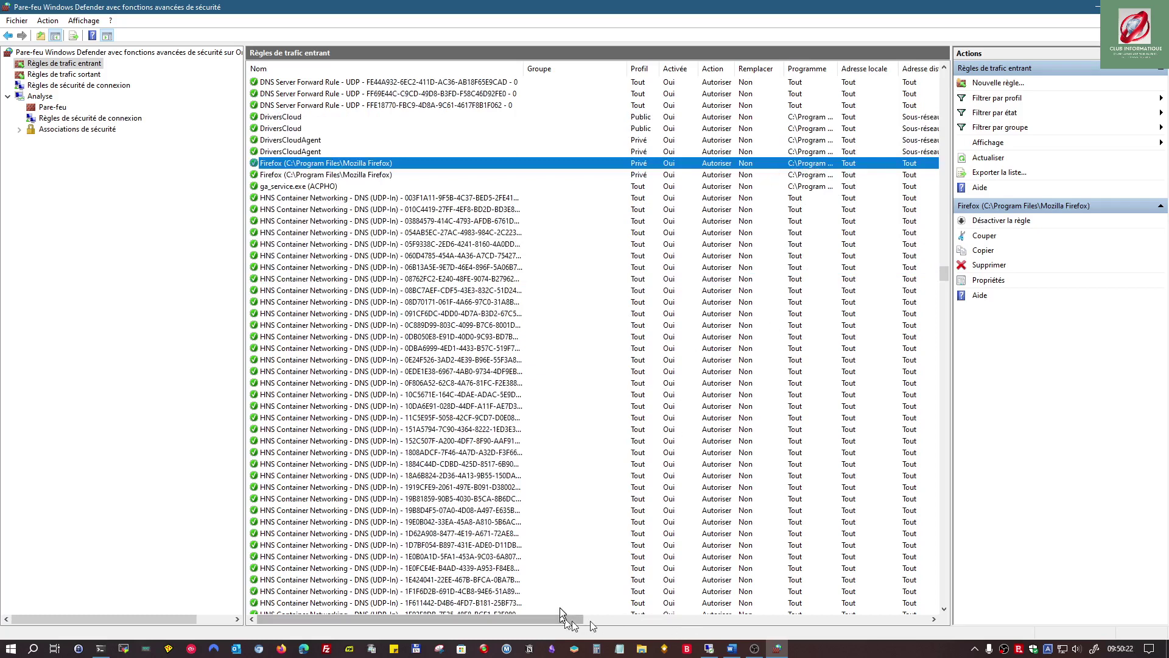
drag(565, 619, 671, 636)
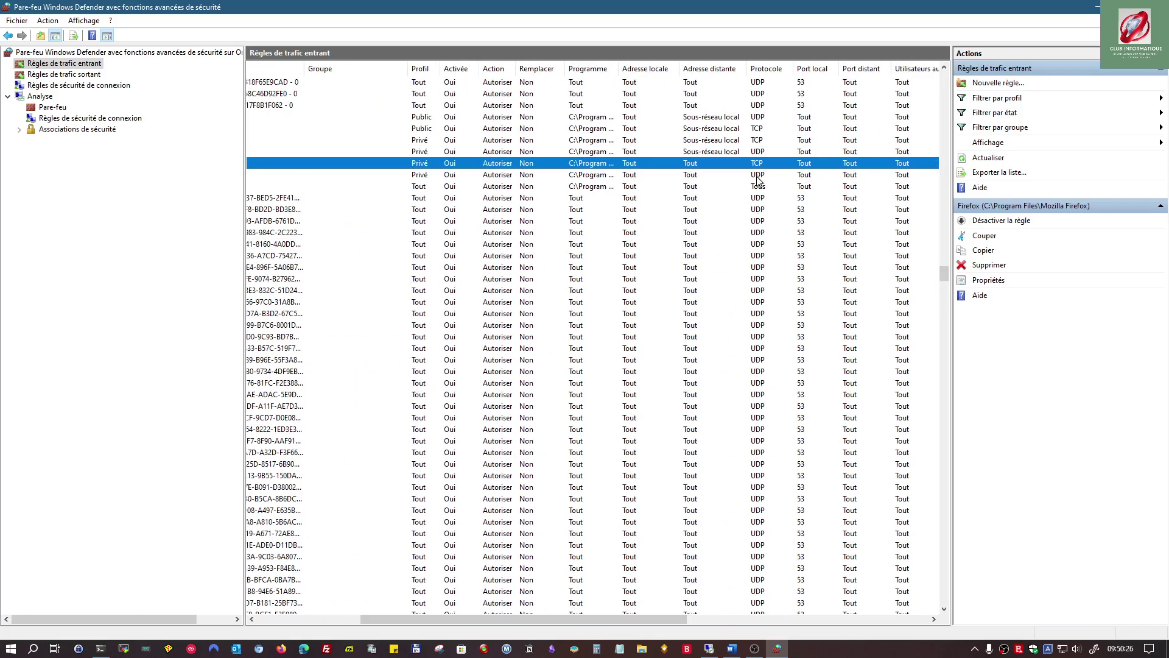
drag(668, 617, 503, 616)
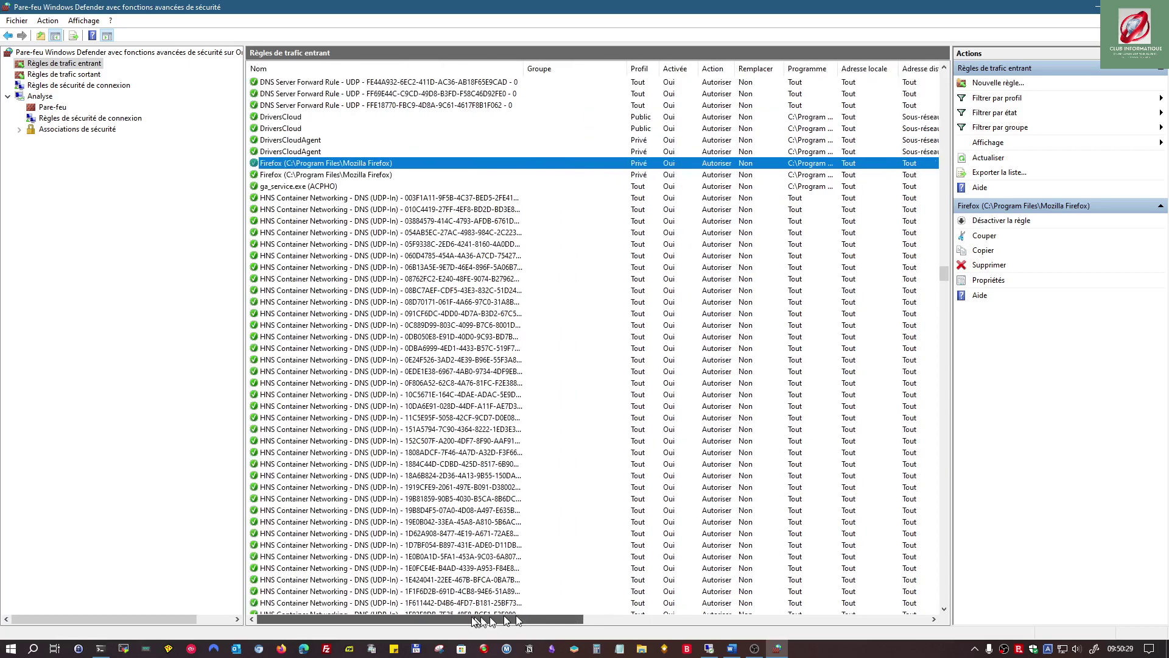
right_click(301, 168)
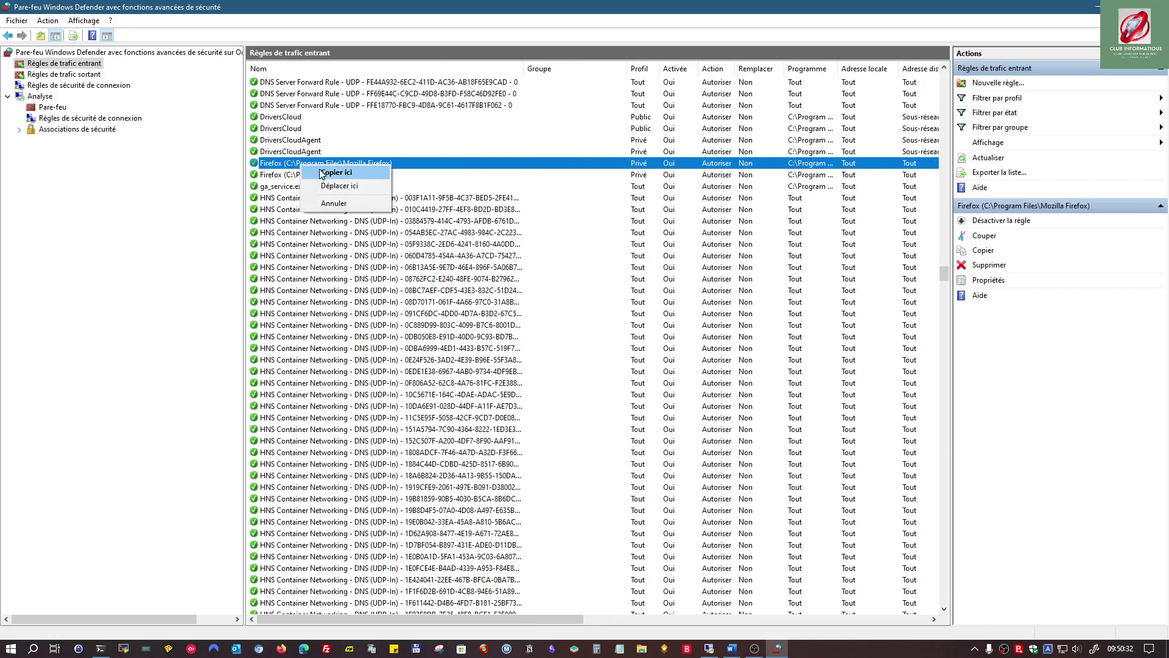
key(Escape)
right_click(294, 169)
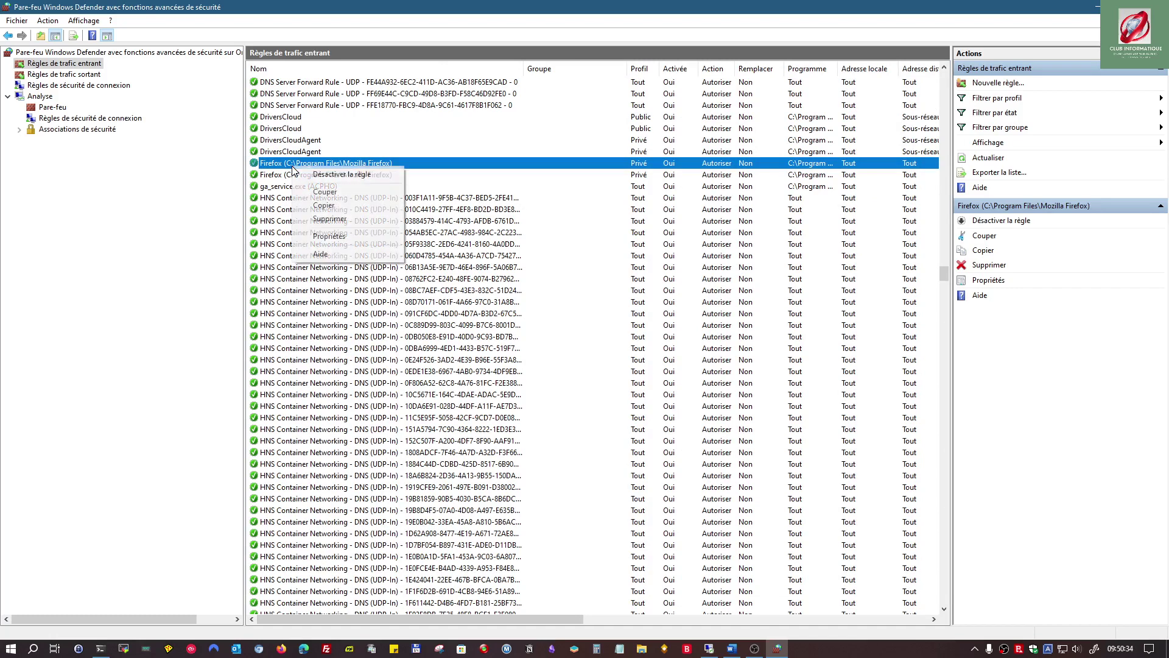
click(332, 237)
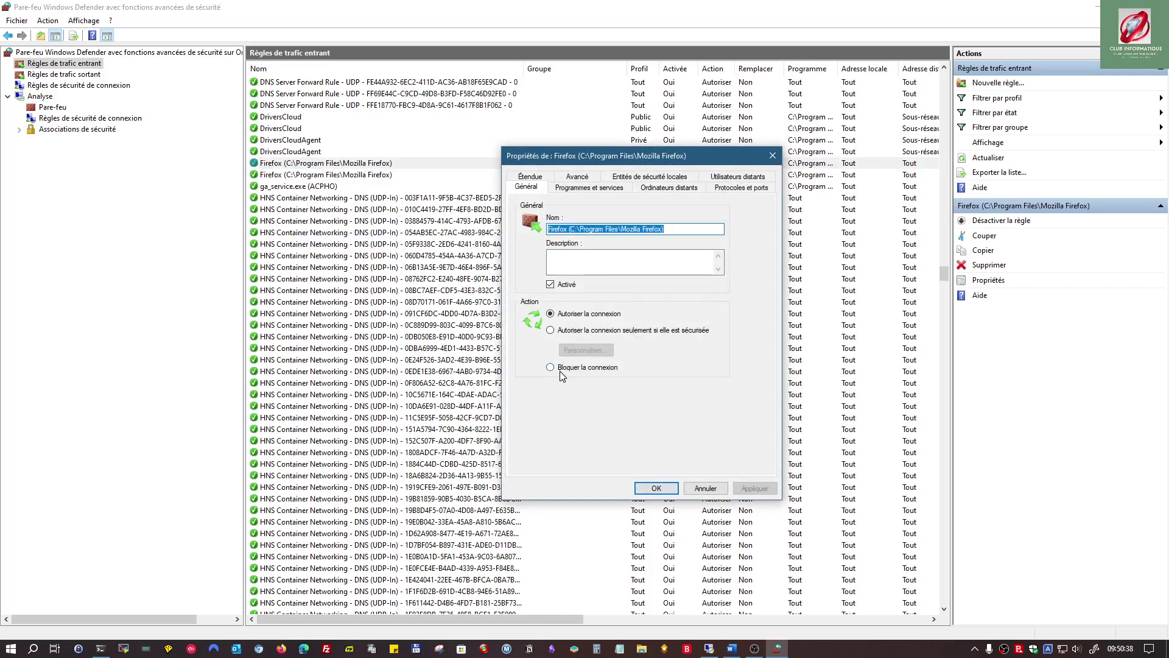
click(561, 368)
click(659, 488)
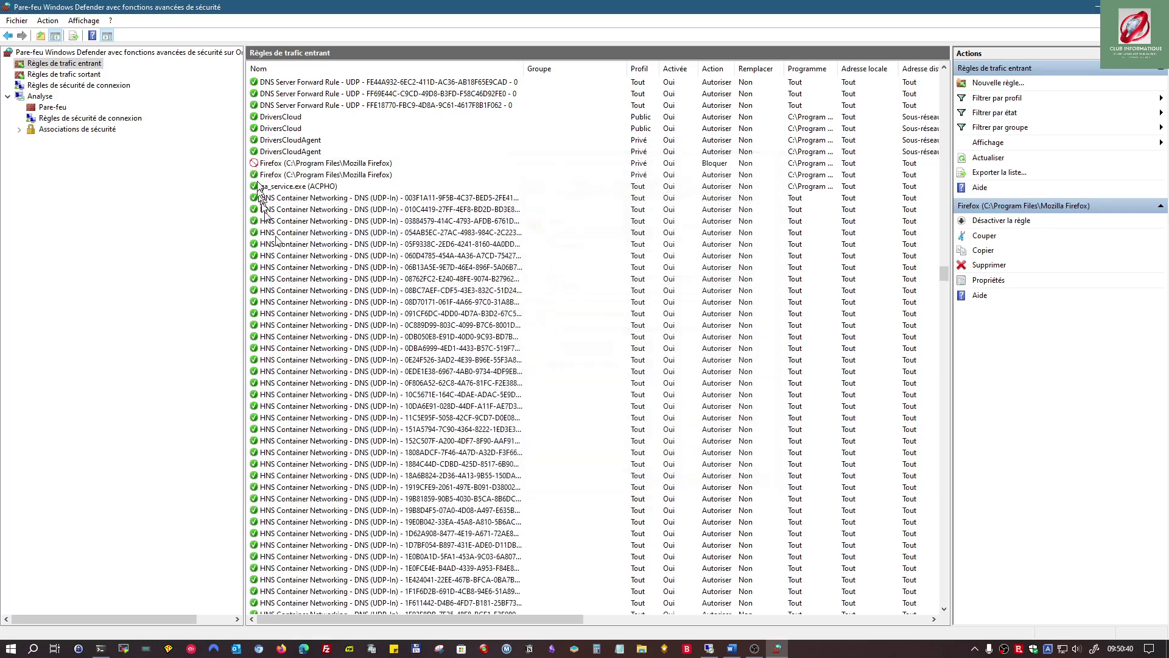
Set the second Firefox (C:\Program Files\Mozilla Firefox) inbound rule to block the connection as well
click(277, 175)
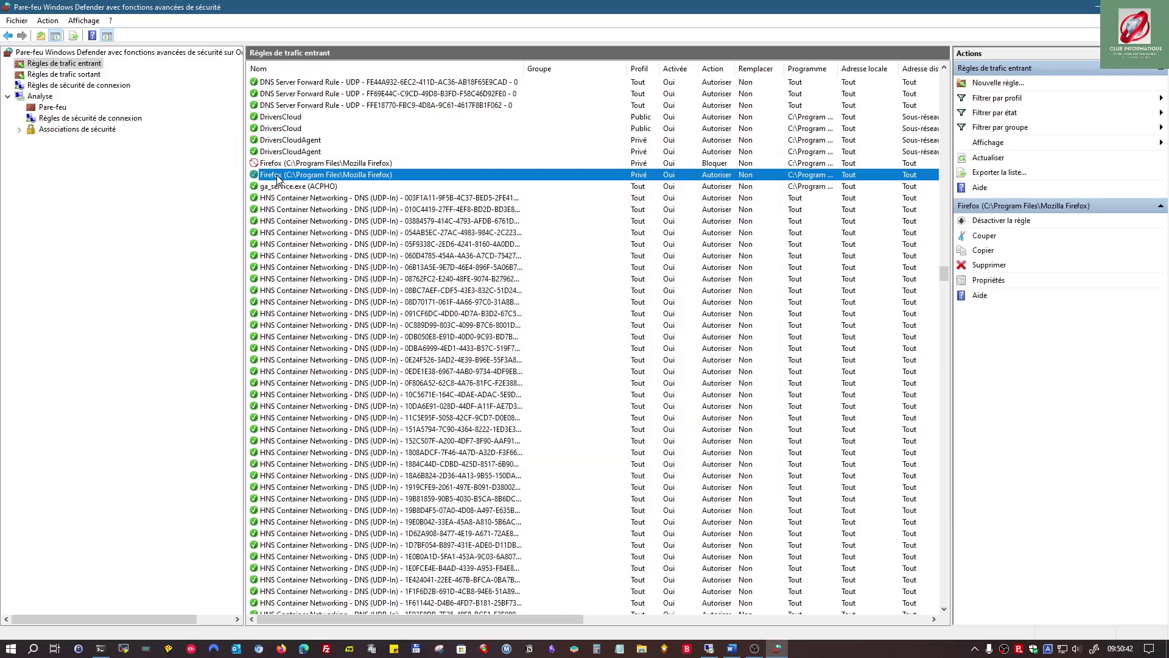
right_click(277, 175)
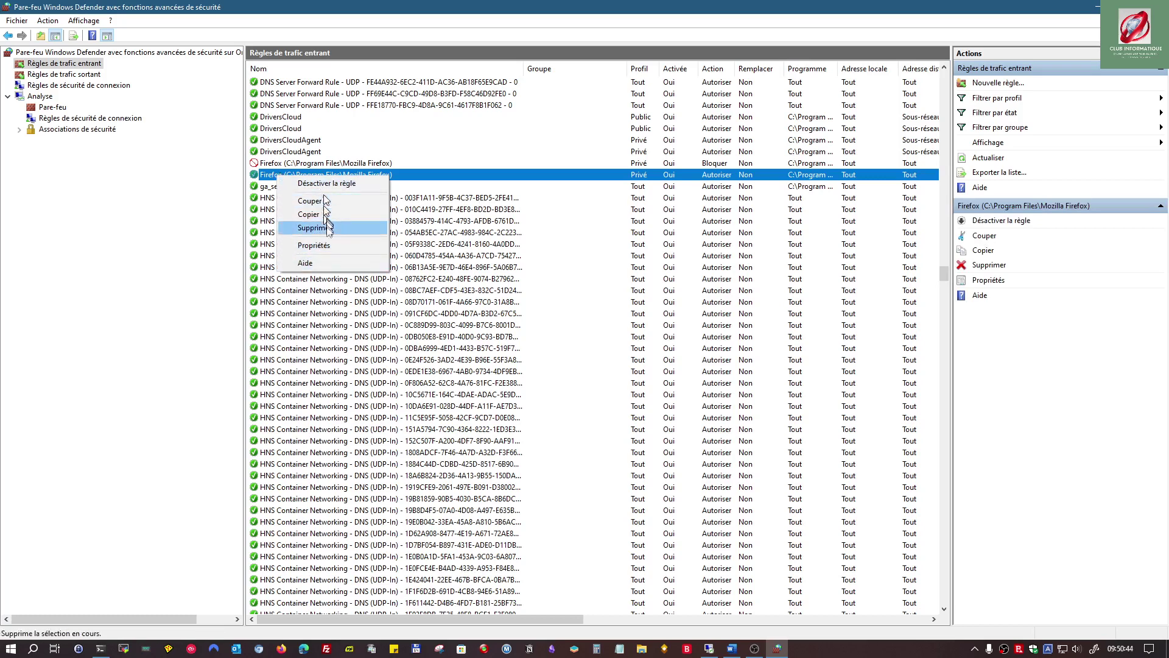
click(322, 244)
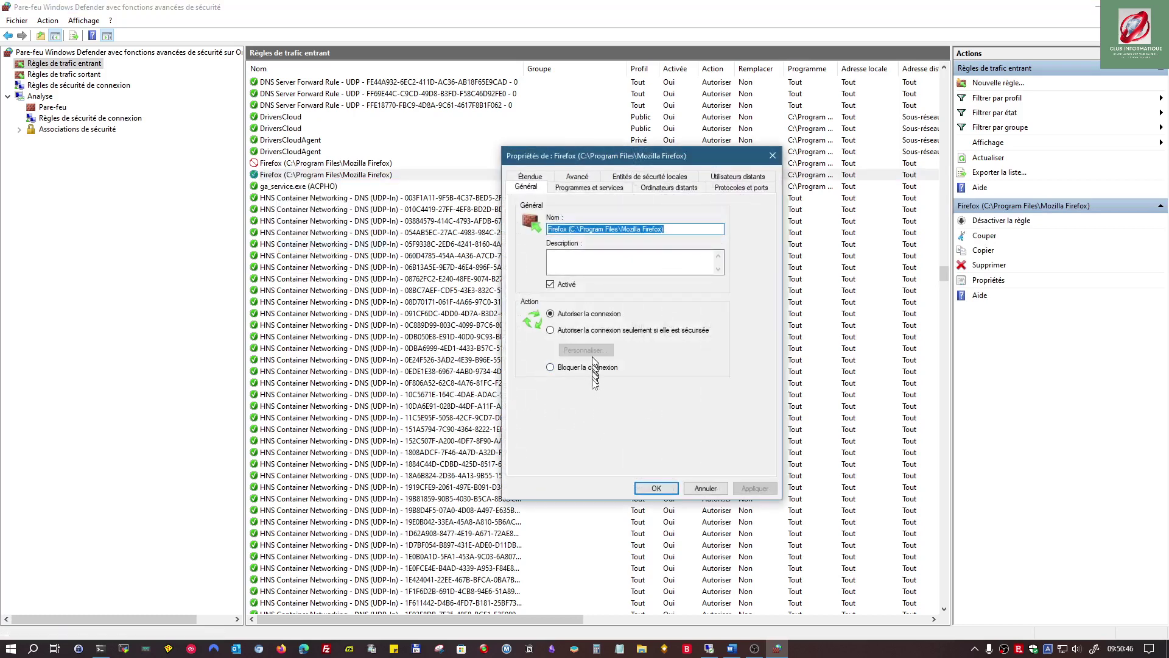
click(587, 367)
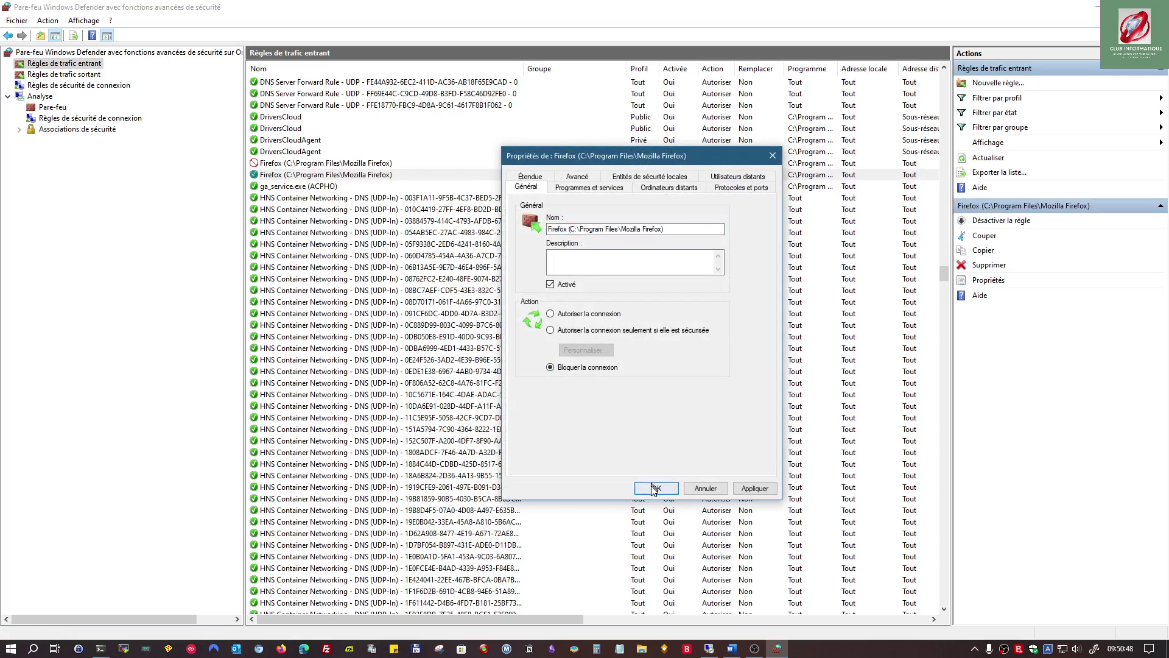
click(654, 488)
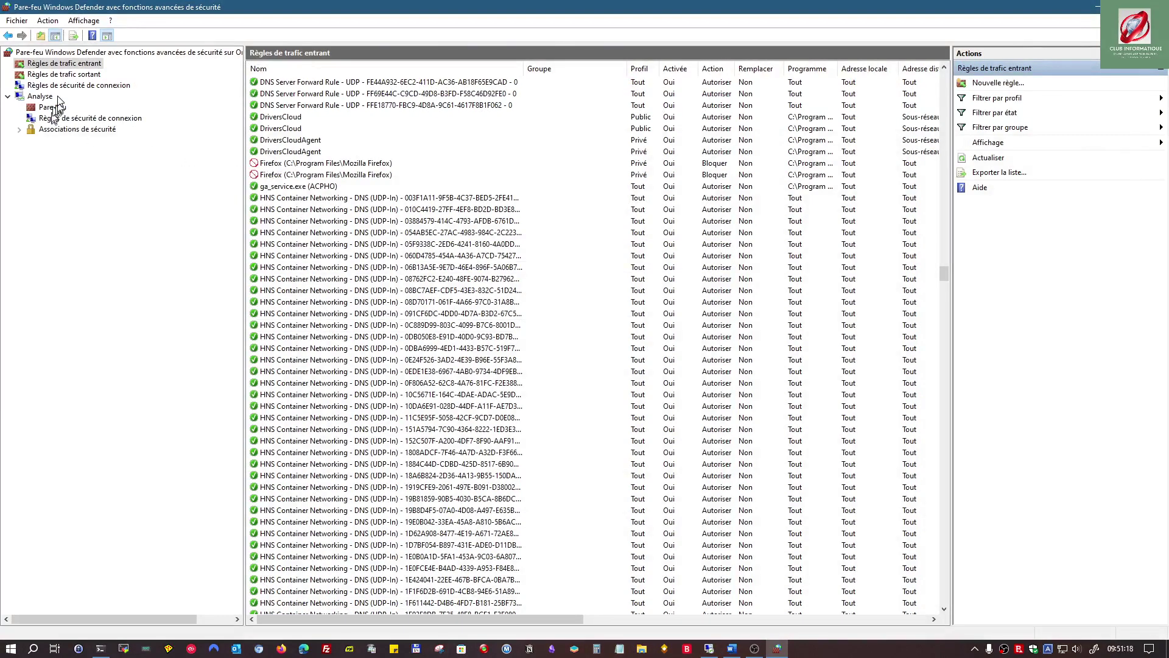
Look through the outbound rules for a Firefox entry
click(63, 75)
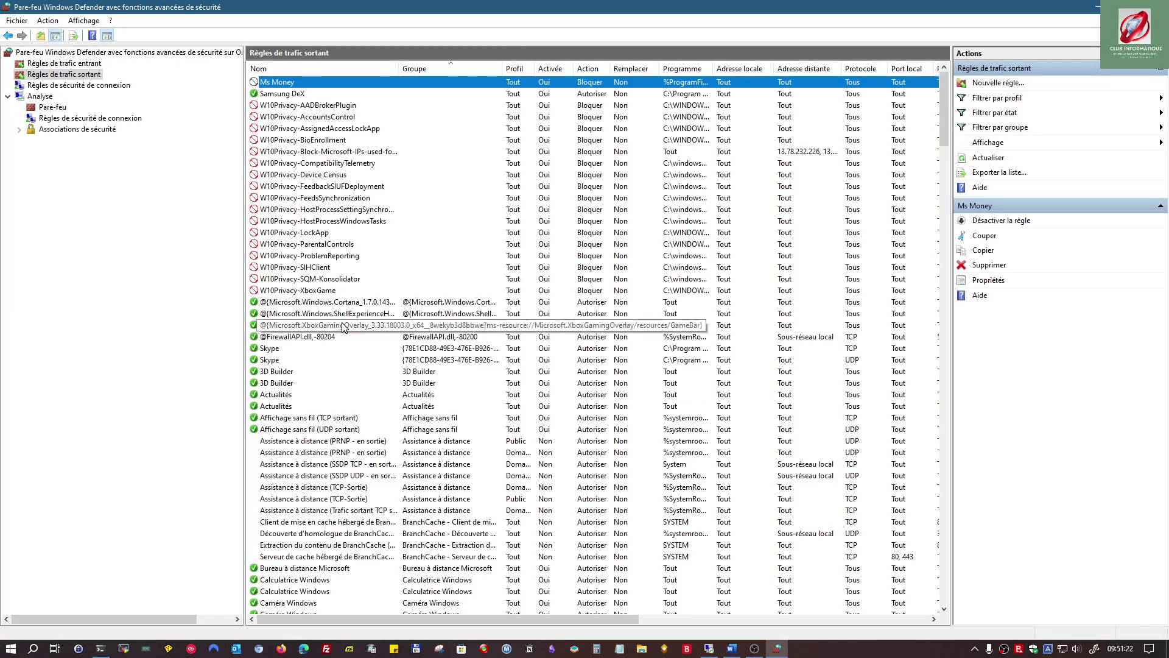
scroll(345, 323, down, 20)
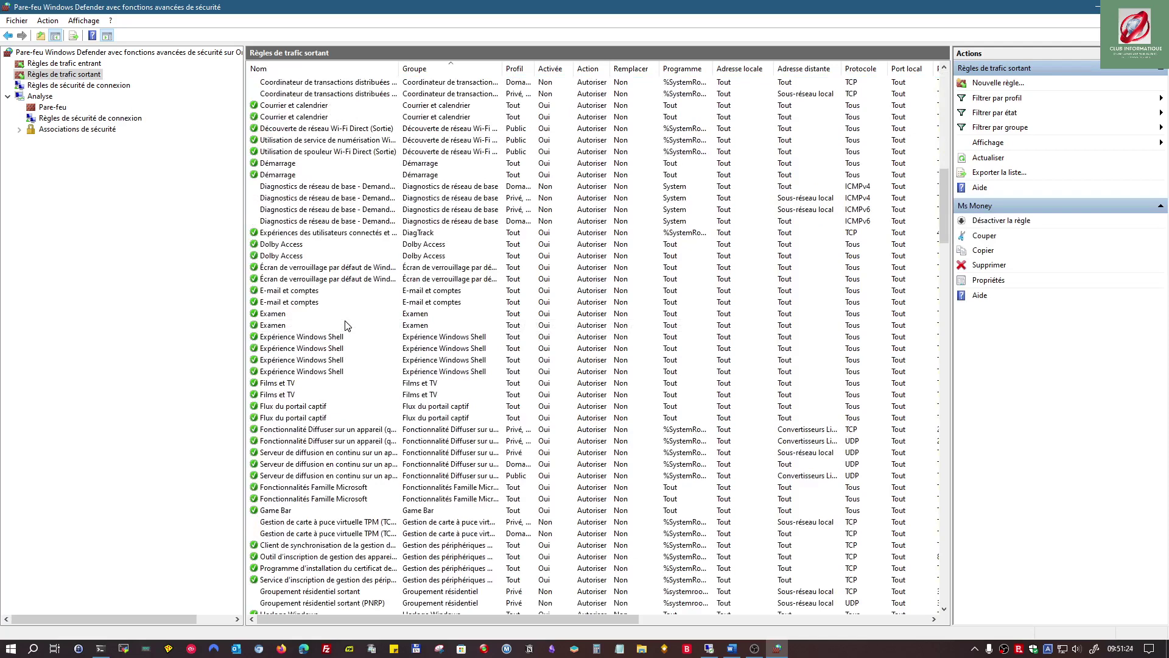
scroll(345, 325, down, 20)
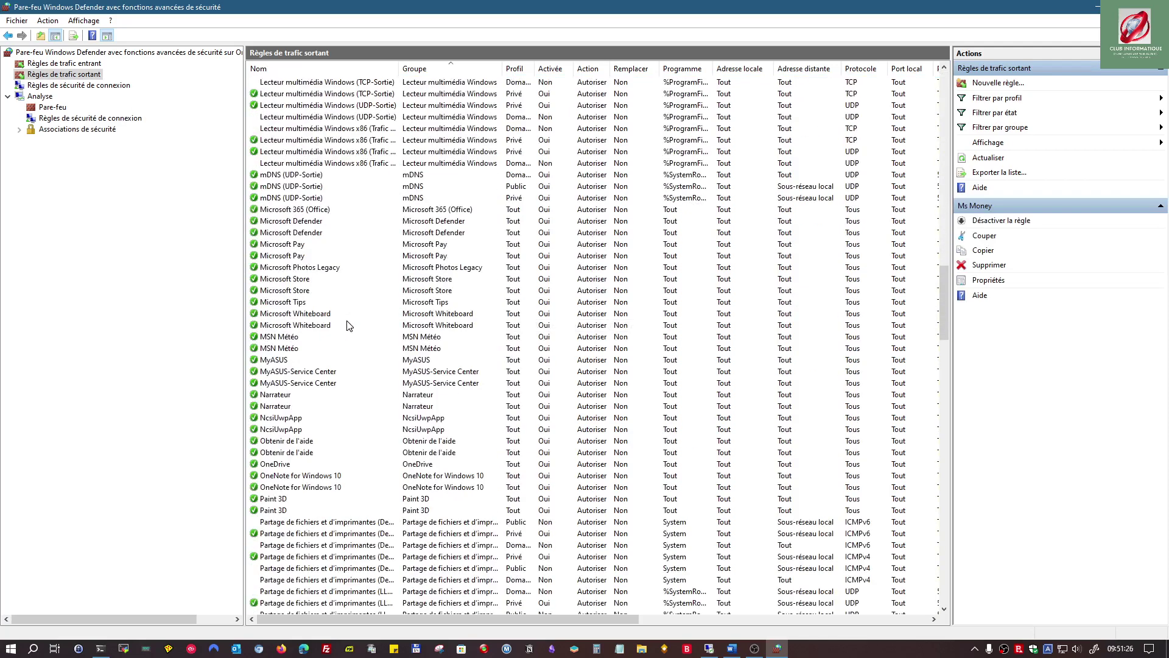
scroll(350, 326, up, 13)
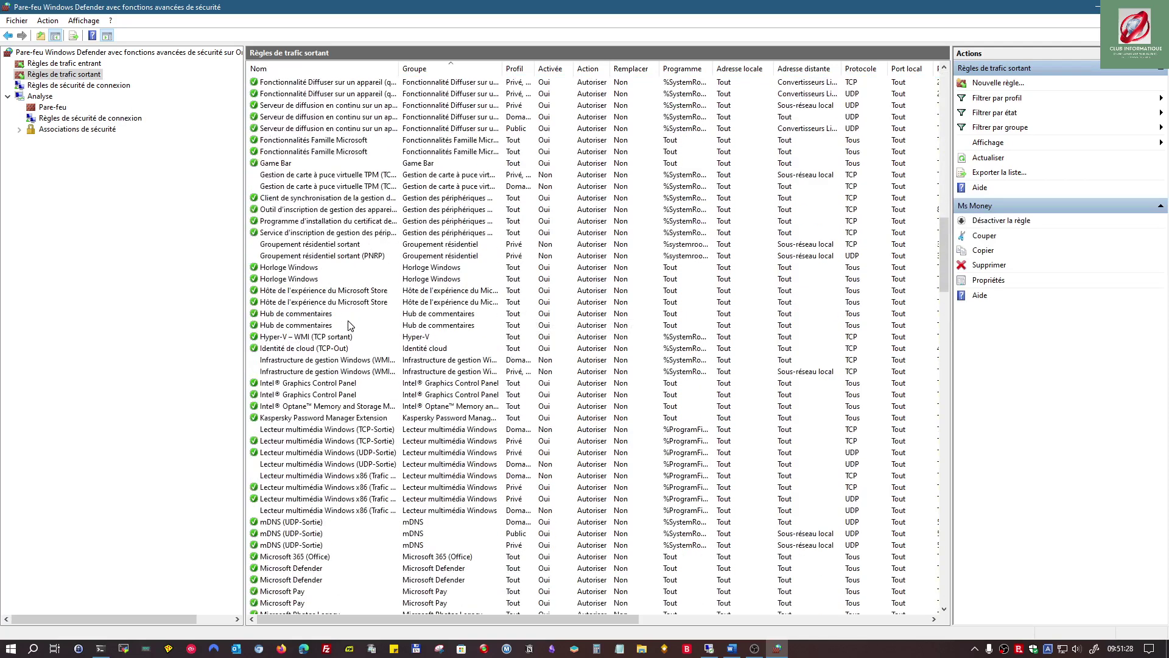
scroll(350, 321, up, 3)
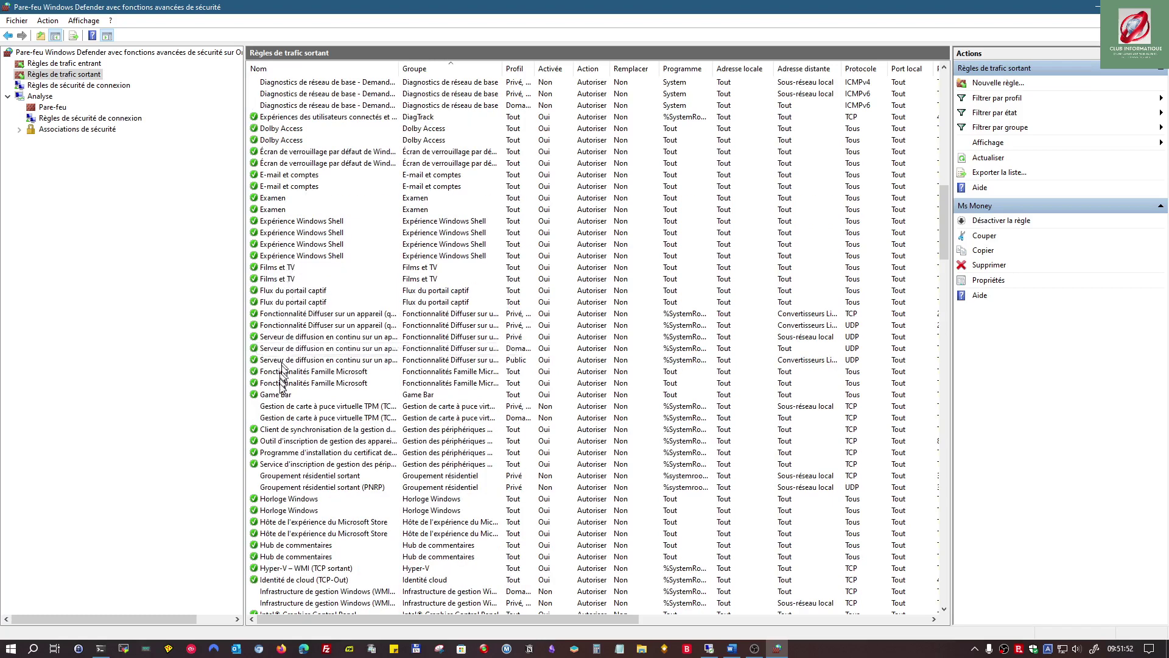
Start a new outbound rule of type Program
click(52, 76)
click(57, 85)
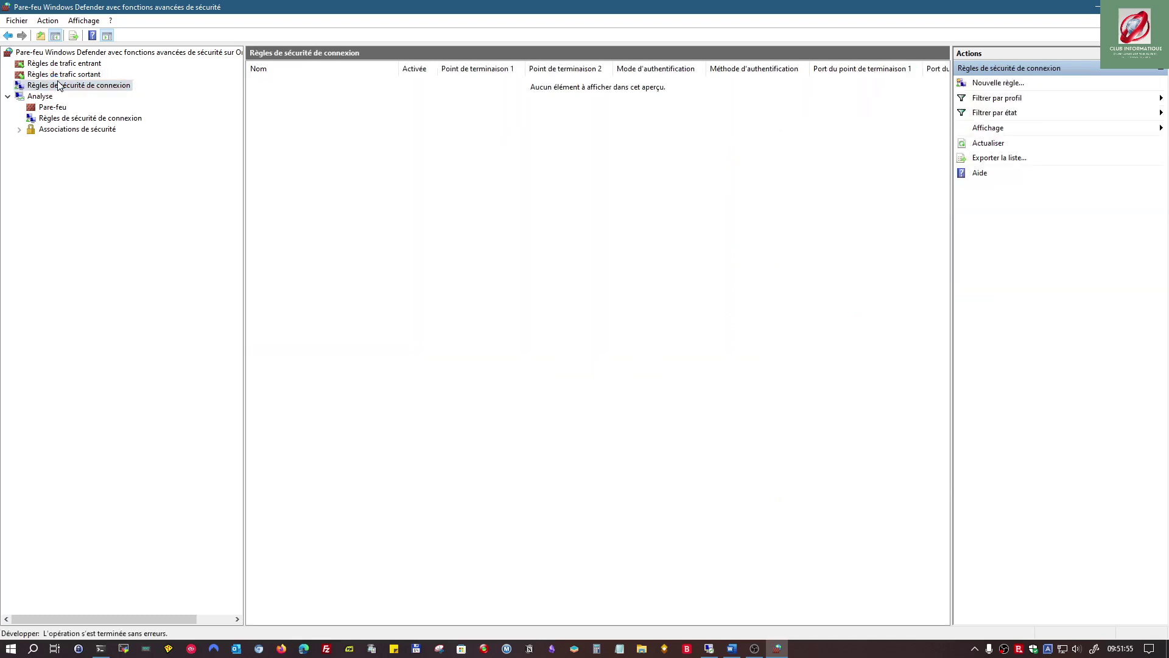
click(65, 74)
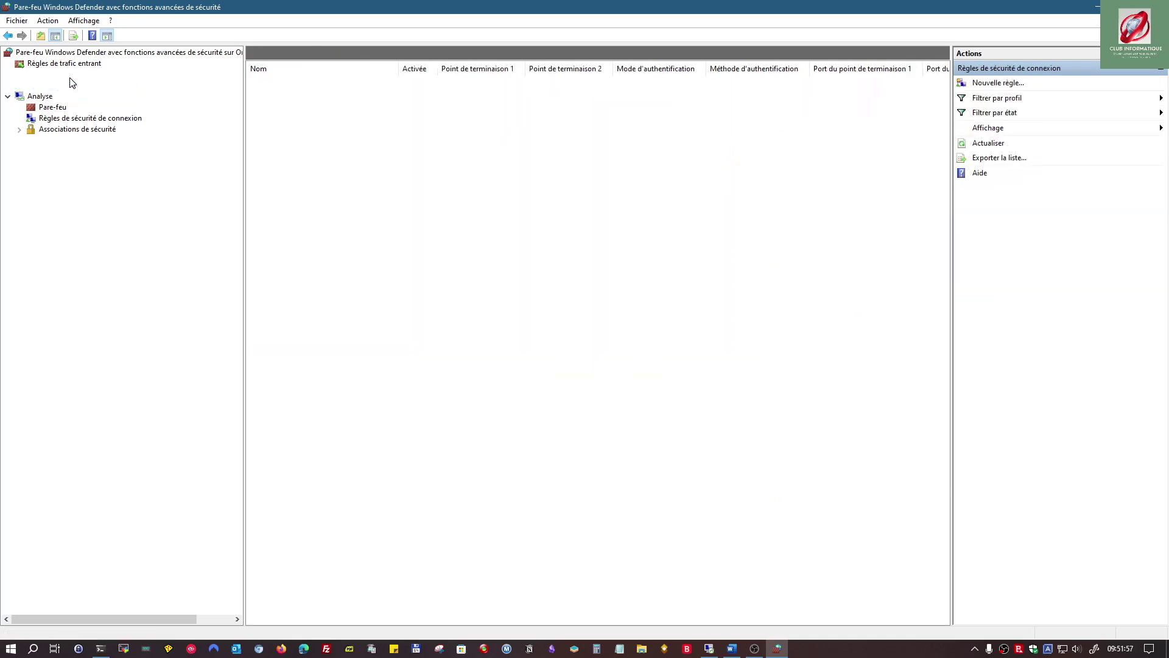
right_click(70, 78)
click(116, 86)
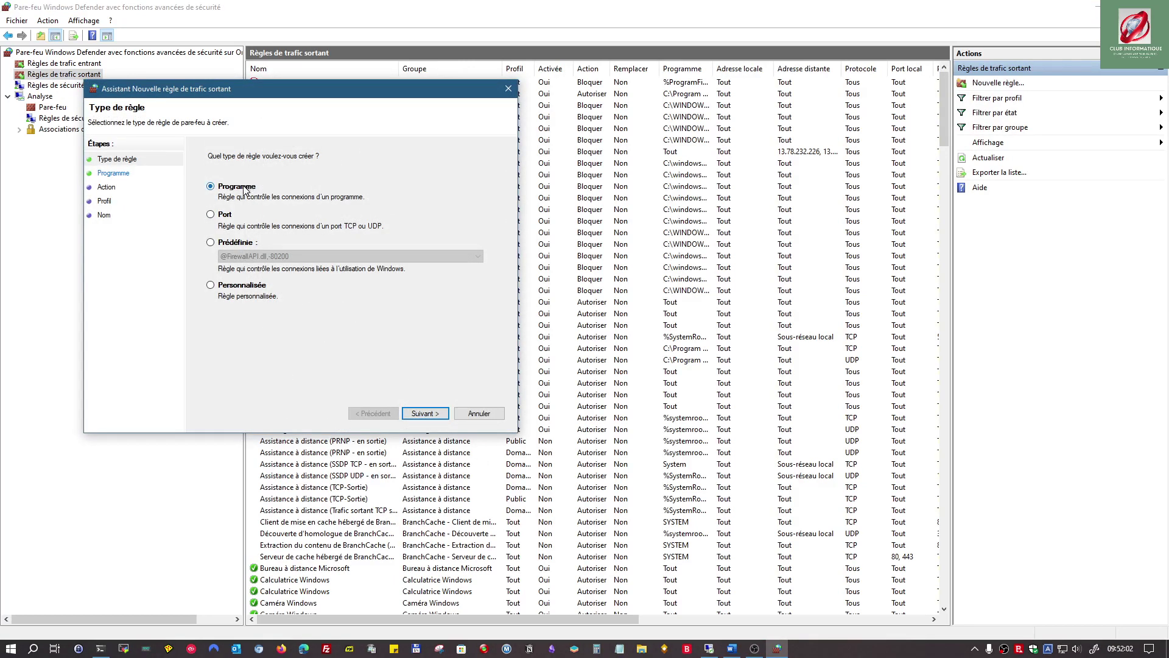
click(429, 418)
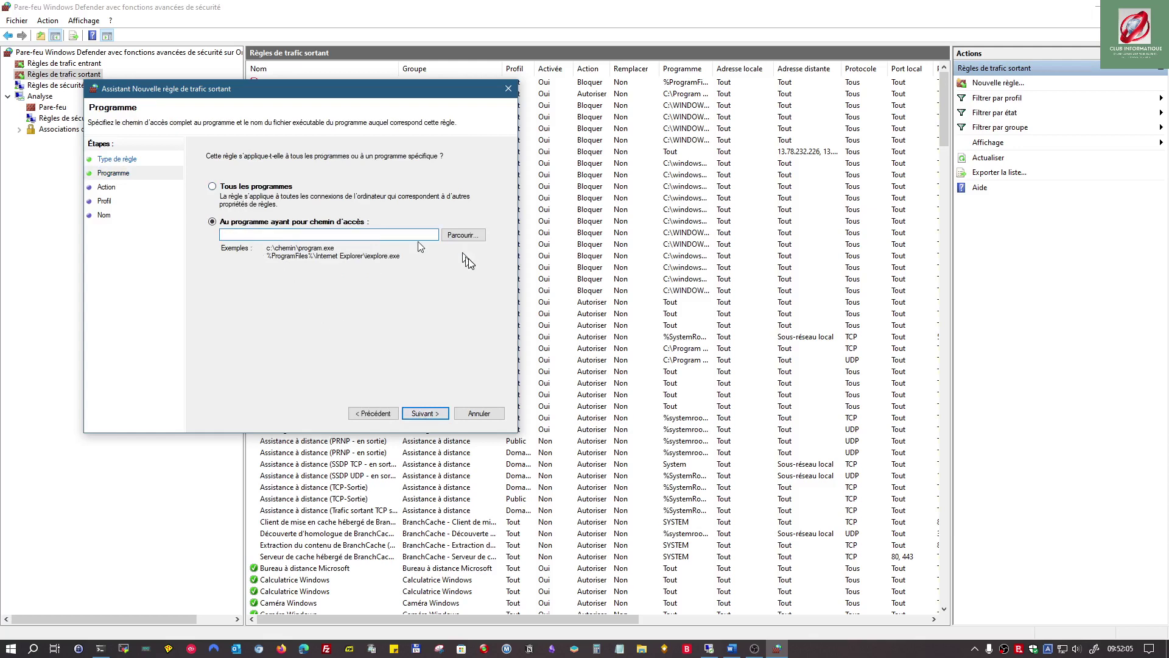
Apply the new outbound rule to firefox.exe from the Mozilla Firefox folder in C:\Programmes
click(464, 235)
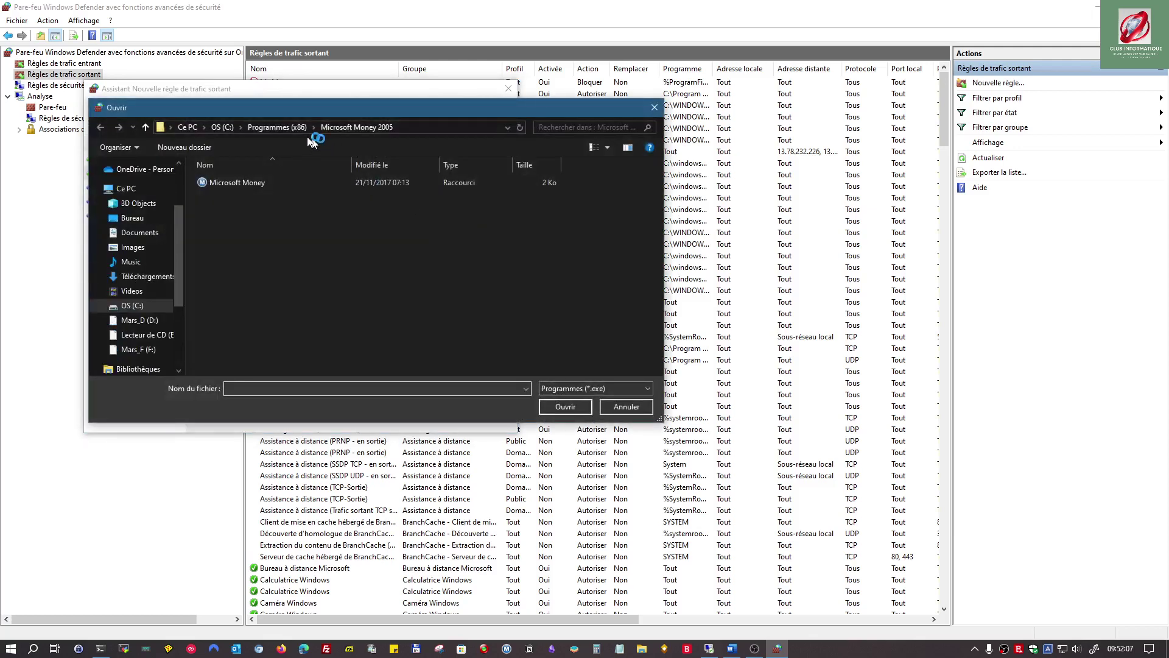
click(279, 127)
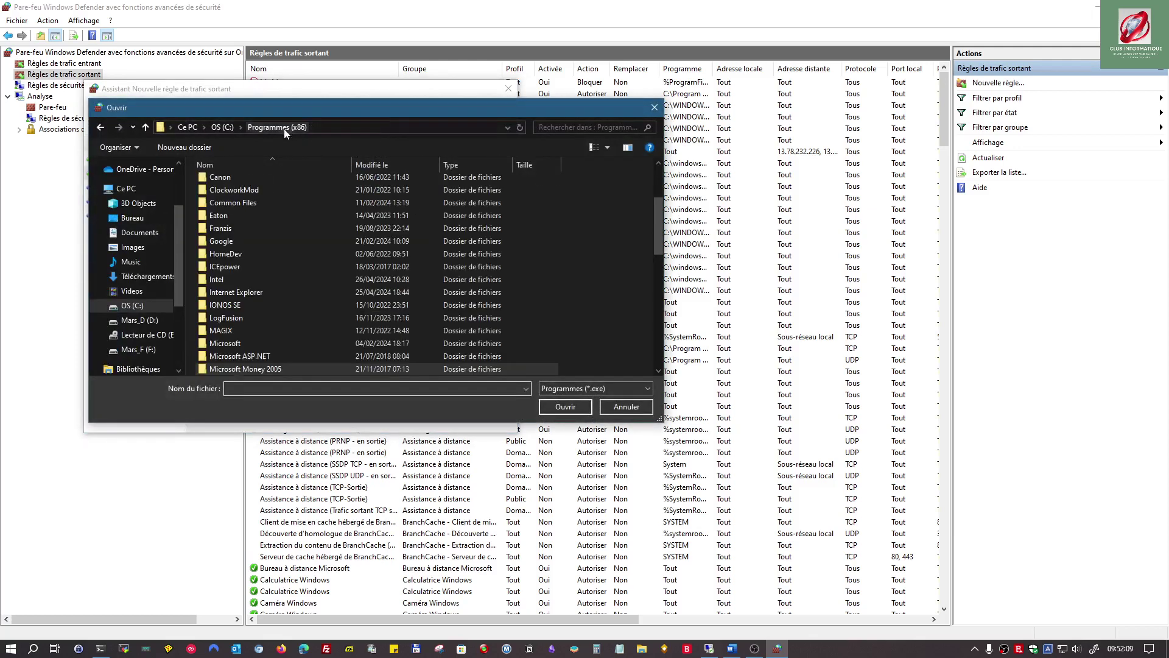
click(223, 127)
double_click(235, 299)
scroll(245, 311, down, 10)
scroll(244, 310, down, 3)
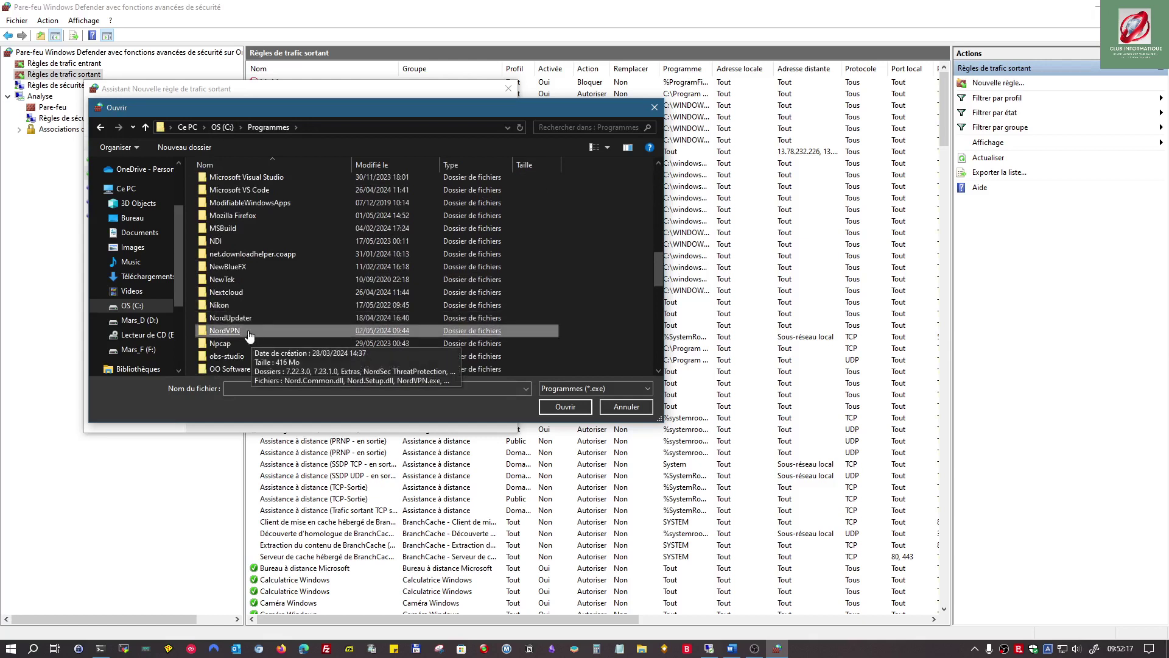
double_click(243, 218)
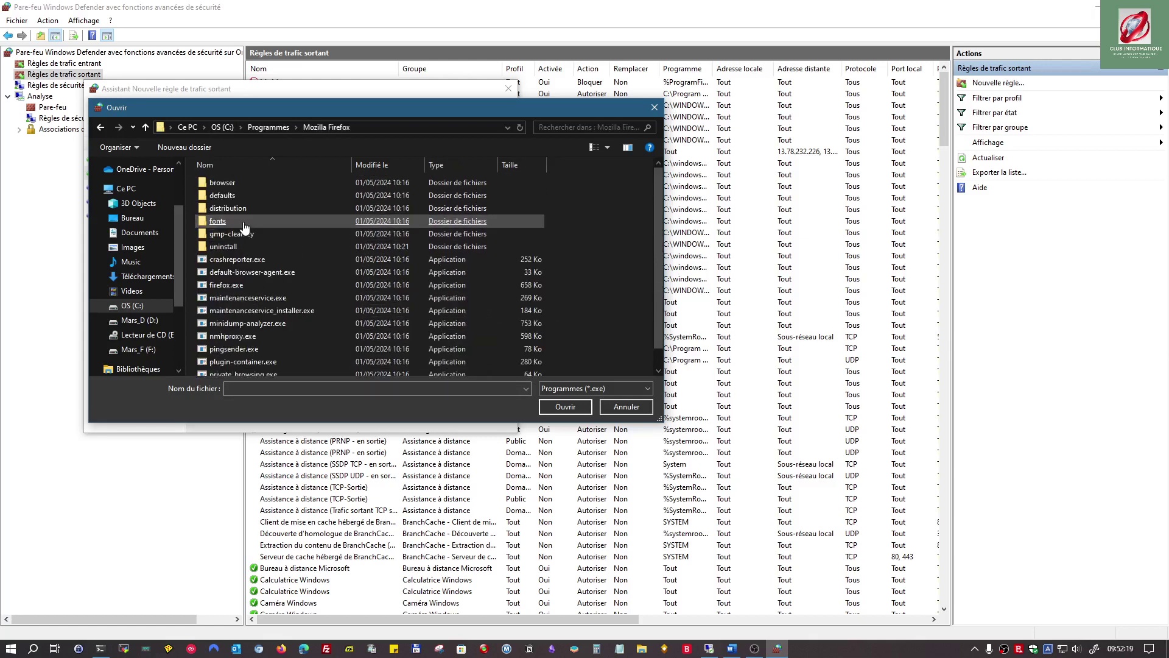
click(233, 285)
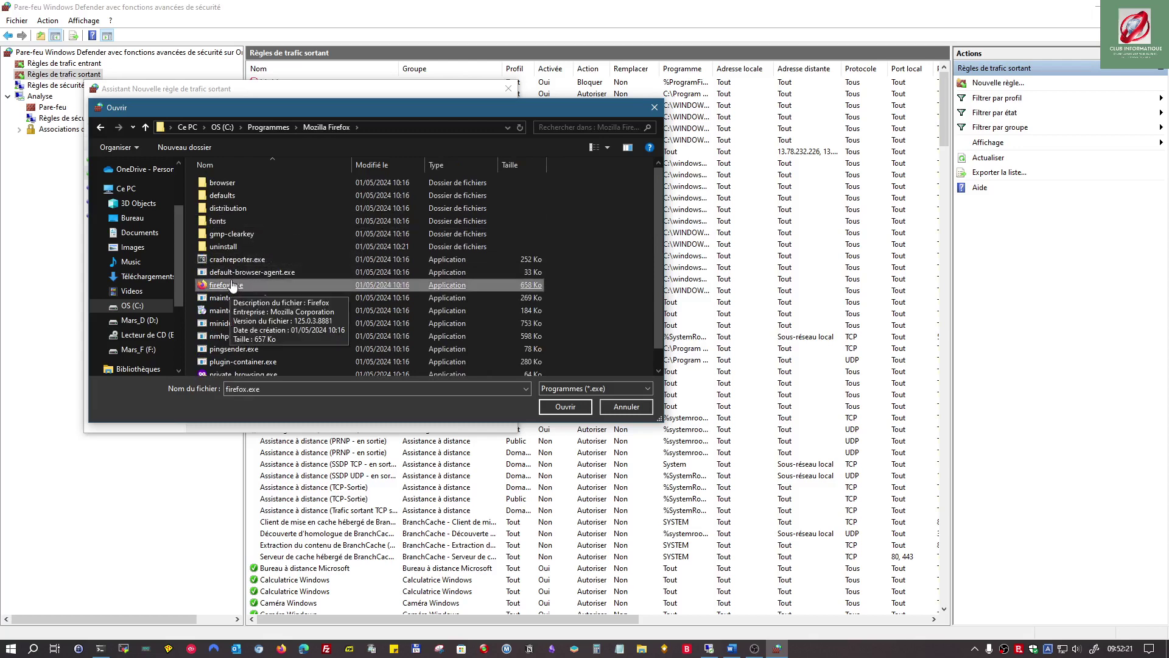
double_click(233, 286)
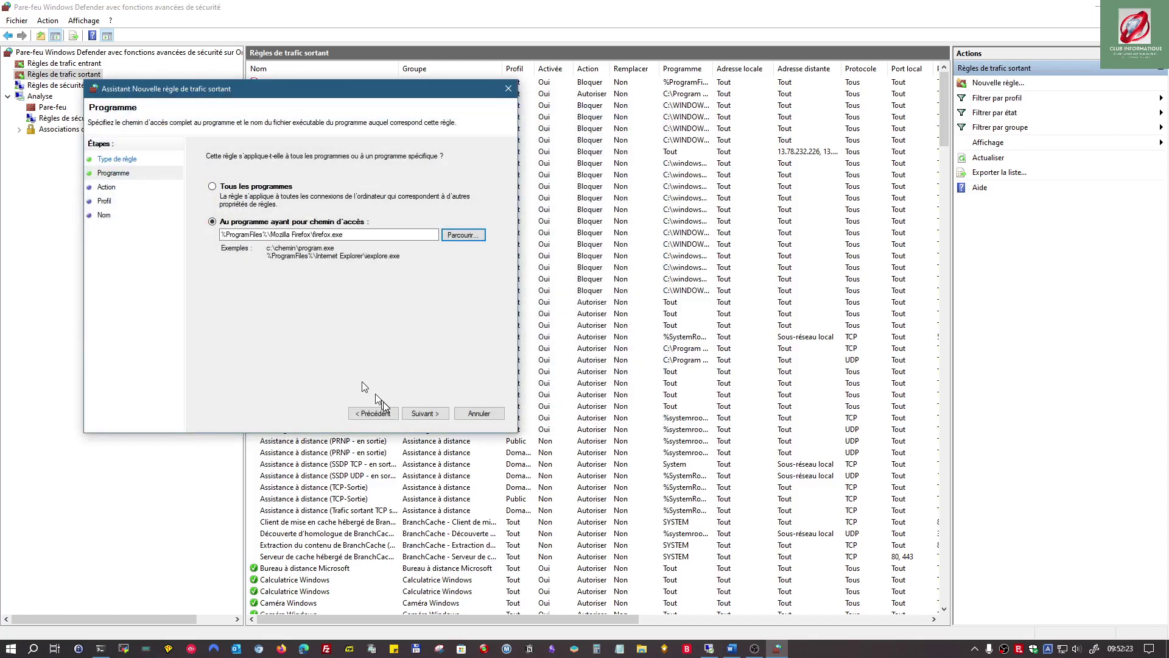
click(424, 413)
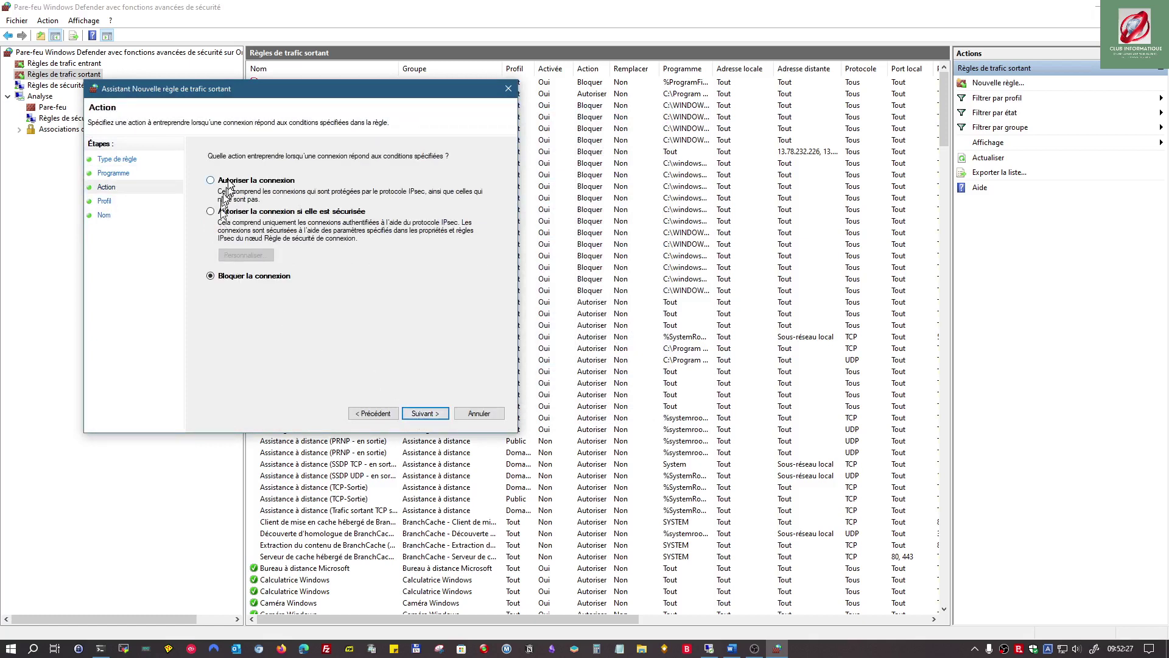
Keep the rule blocking the connection on the Domain, Private and Public profiles, and create it as Firefox with the description "qsd"
click(421, 413)
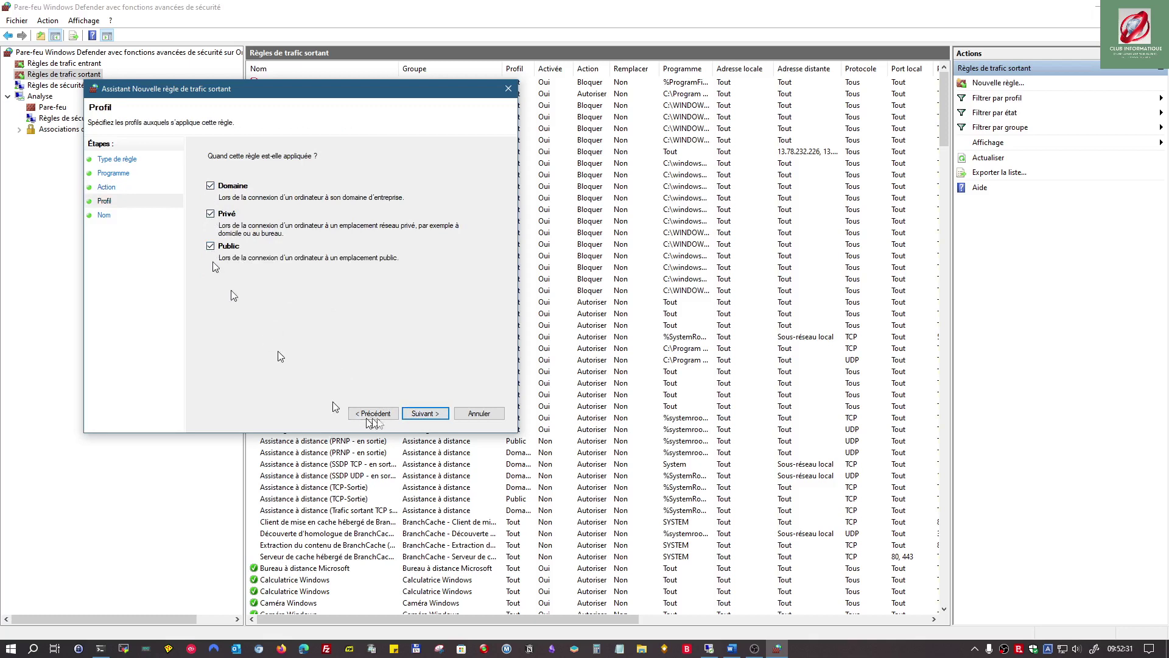
click(425, 413)
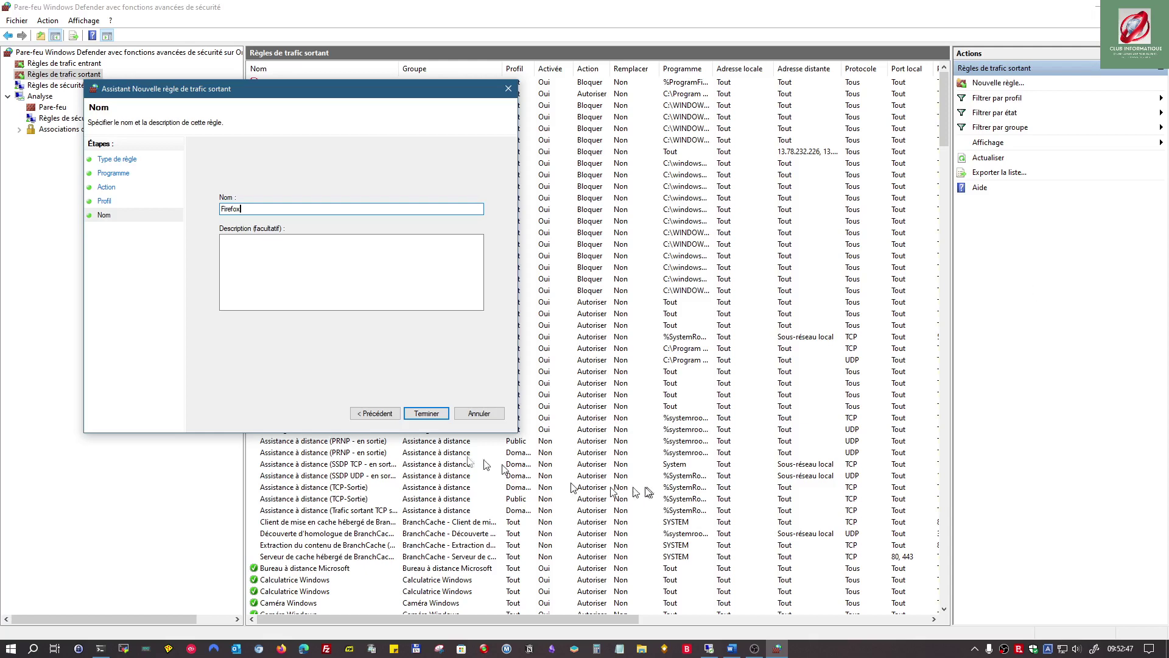
click(292, 282)
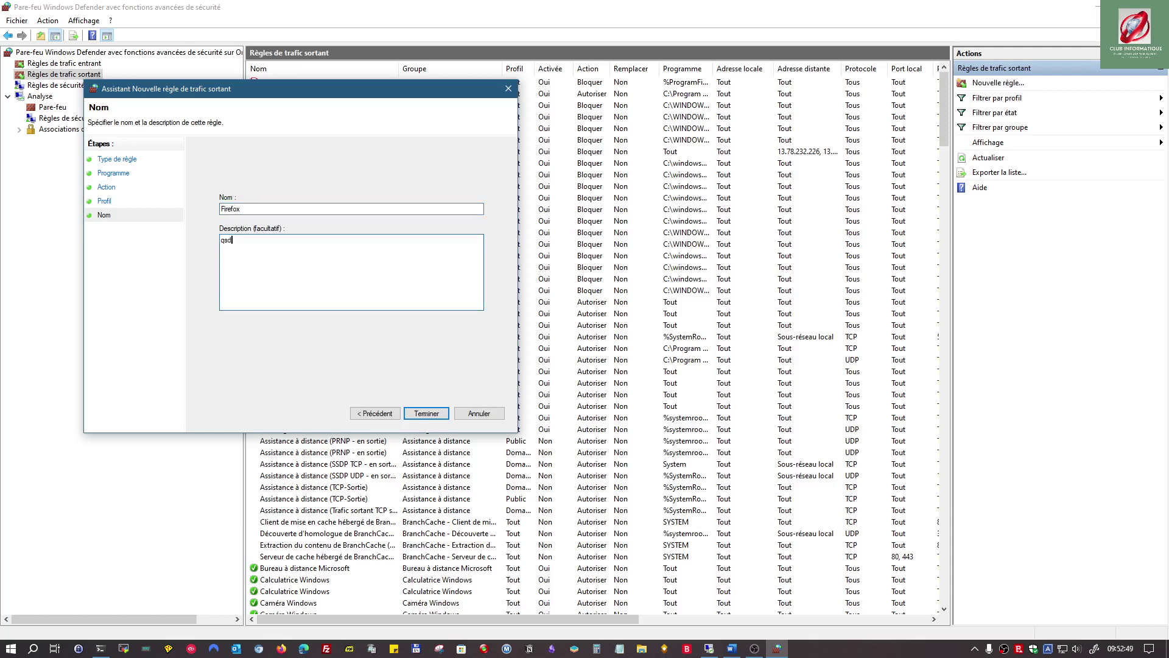
click(436, 408)
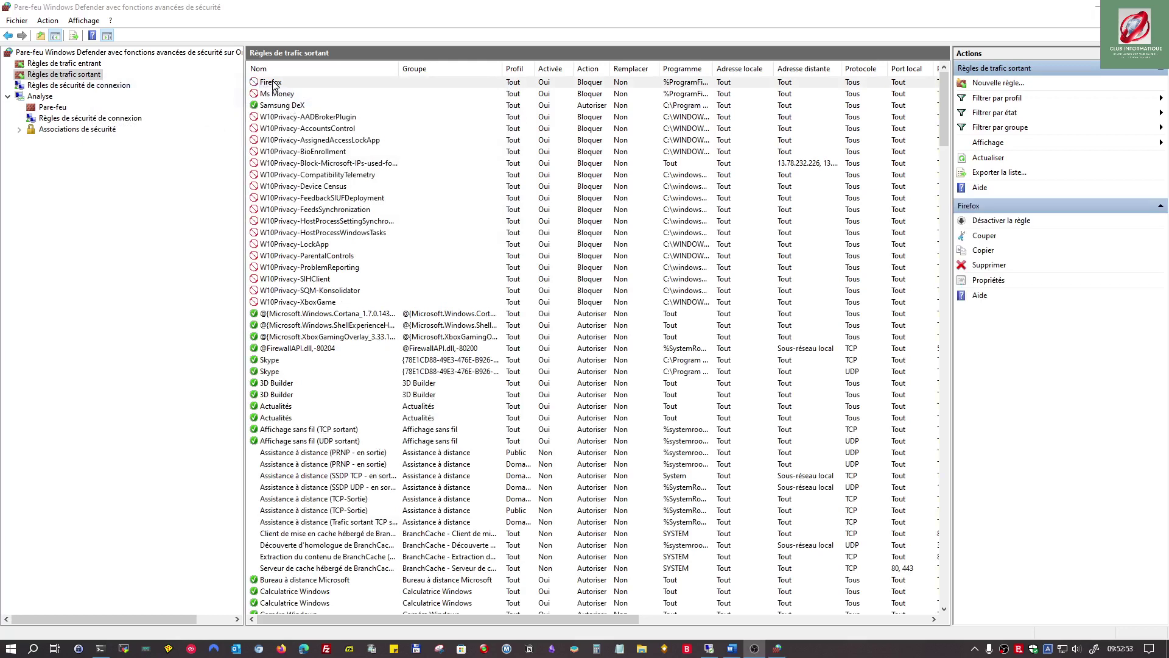
Launch Firefox to test the block, and delete the Firefox rule from the outbound rules
click(277, 650)
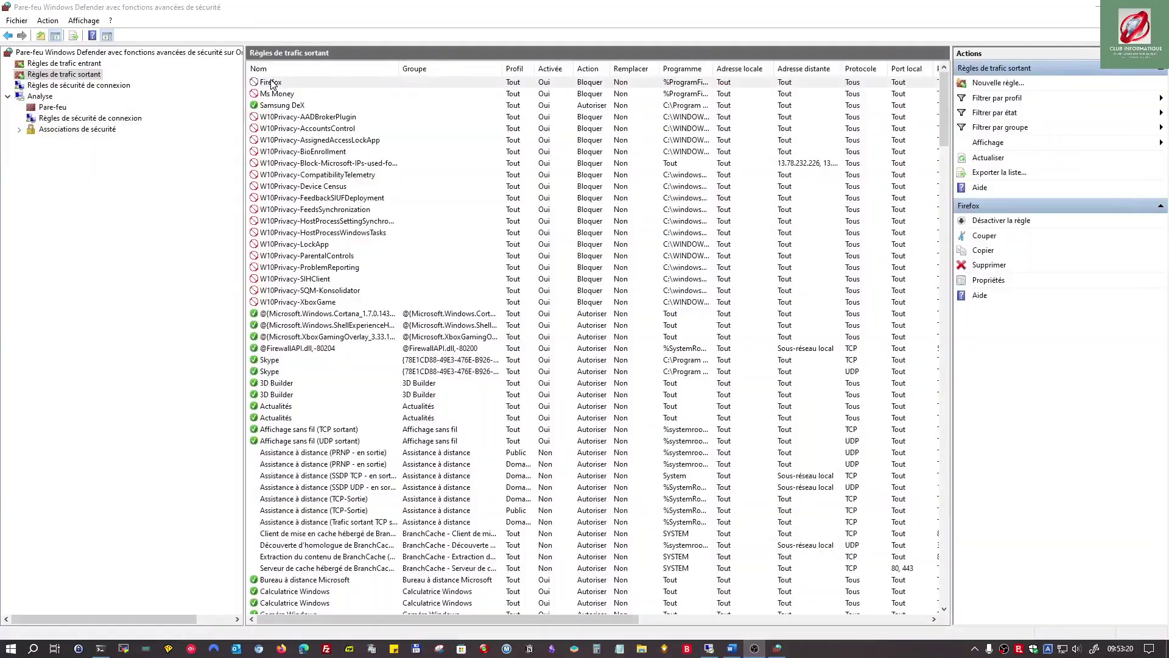
right_click(271, 82)
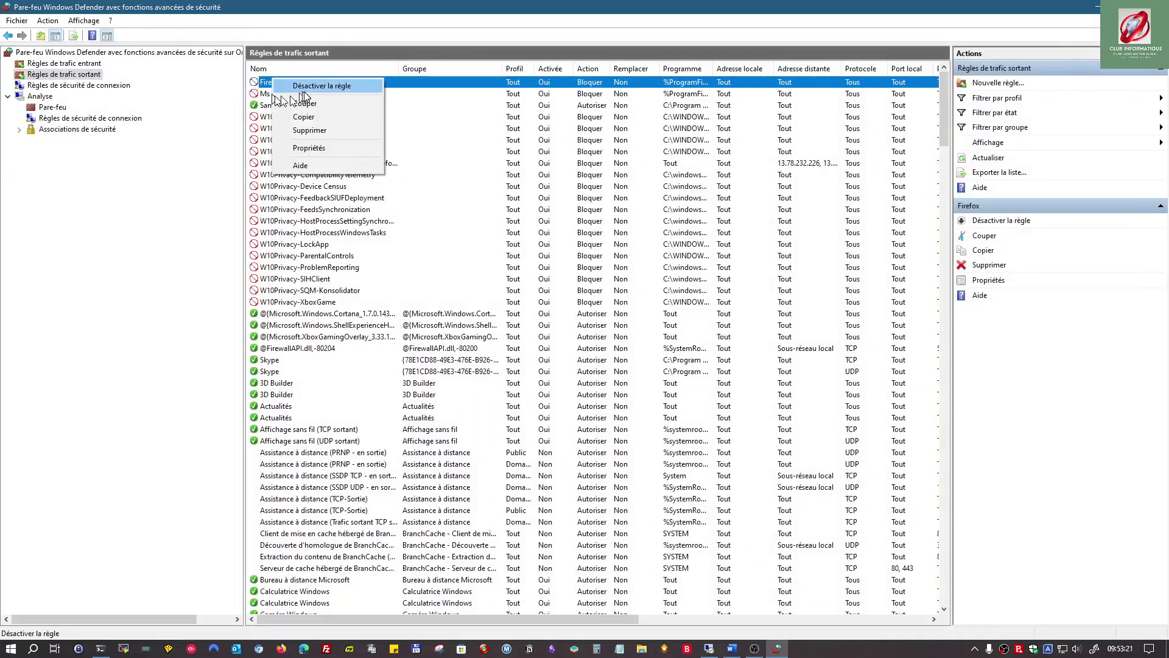
click(304, 131)
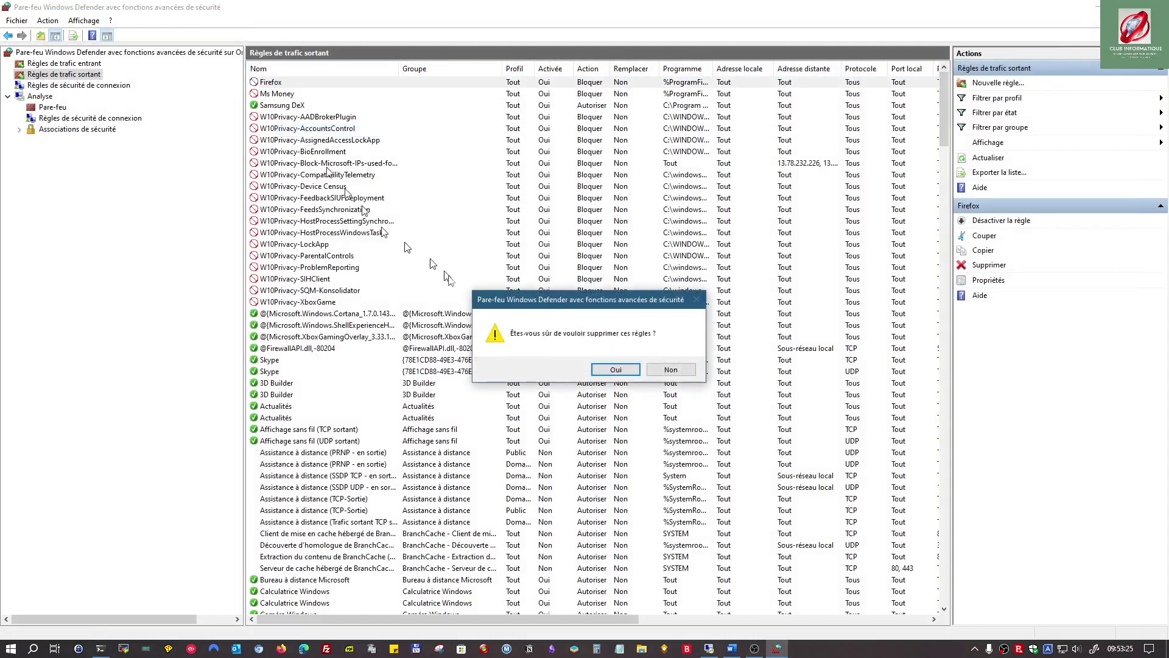
click(614, 369)
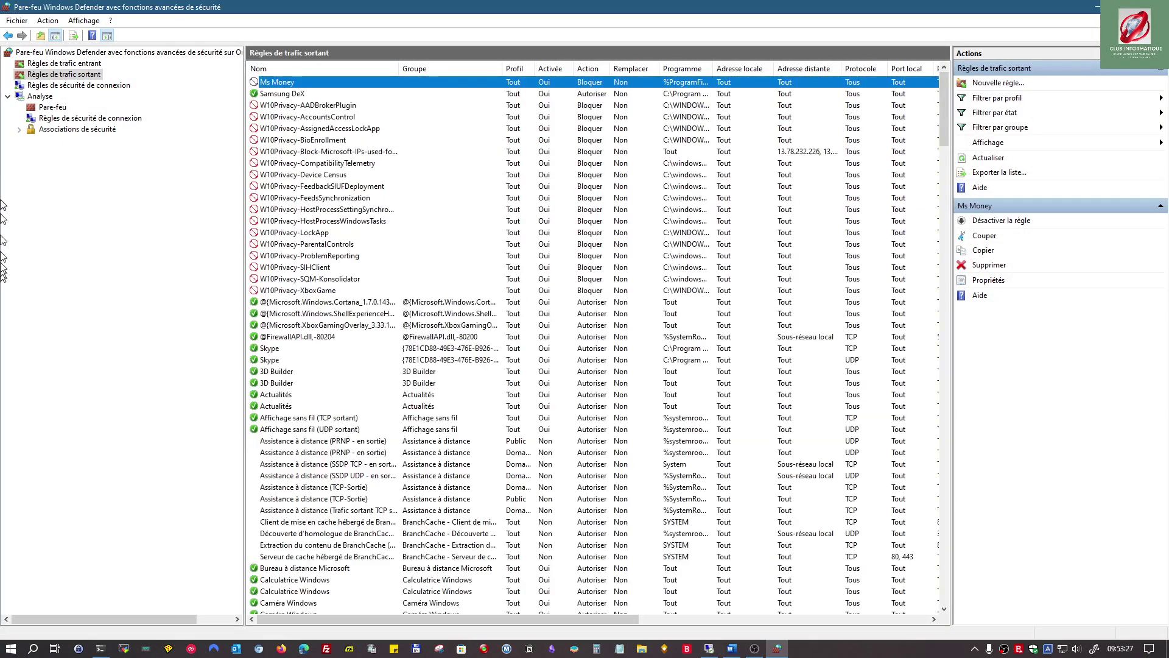
Set both Firefox (C:\Program Files\Mozilla Firefox) inbound rules to allow the connection
click(90, 64)
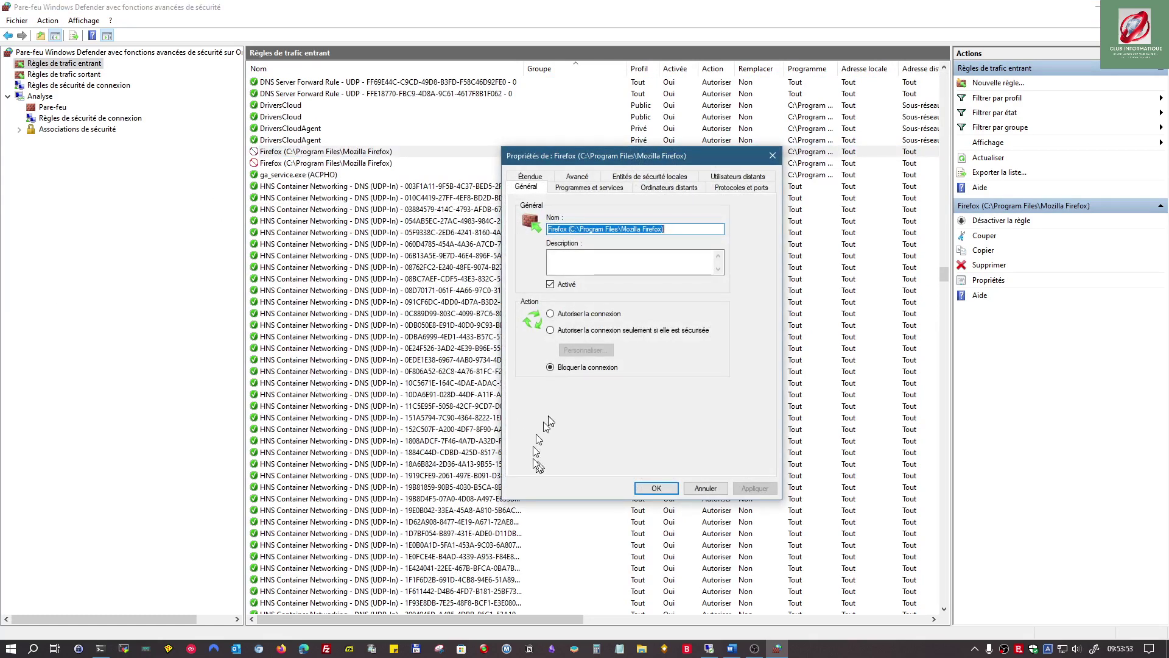
click(573, 314)
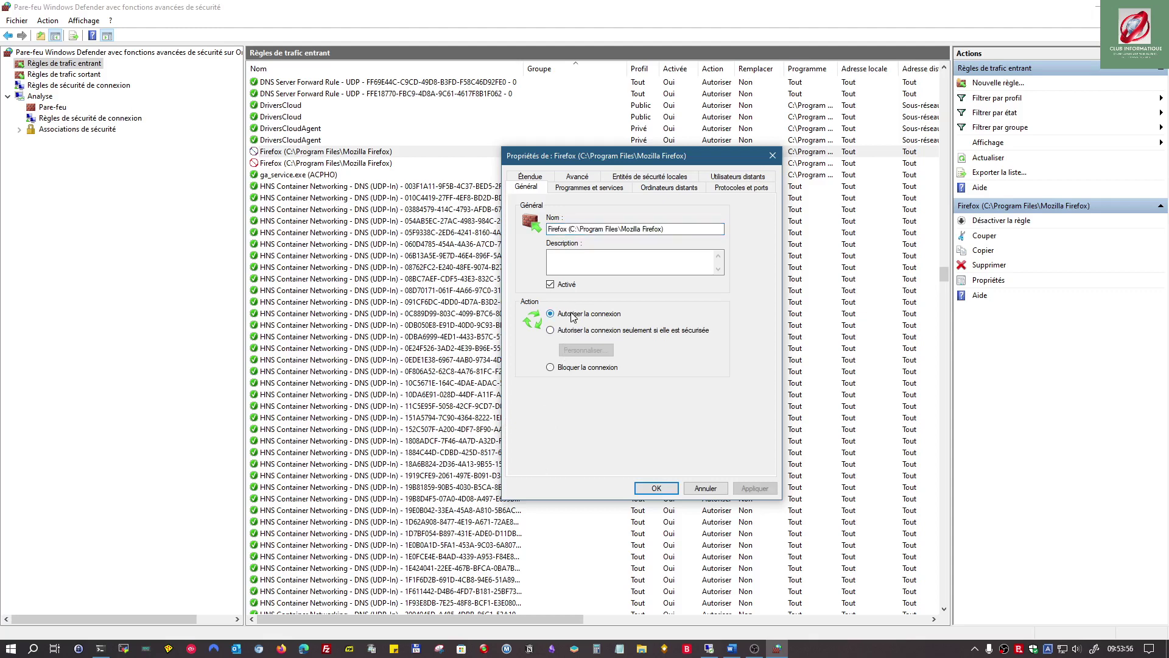
click(656, 487)
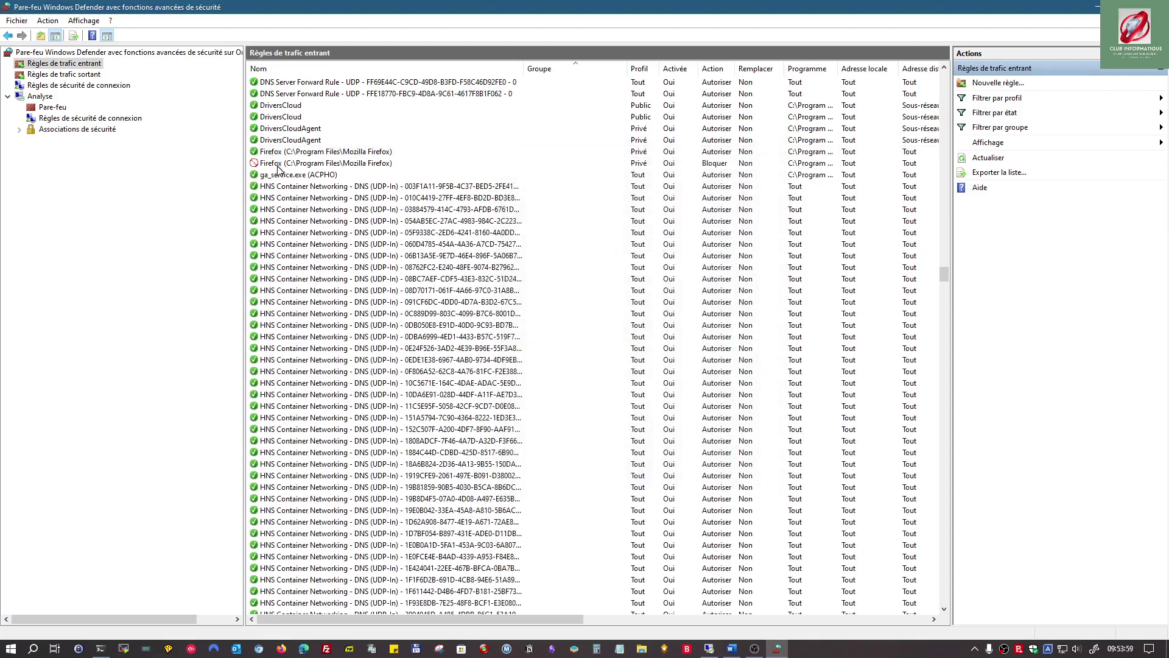
right_click(277, 168)
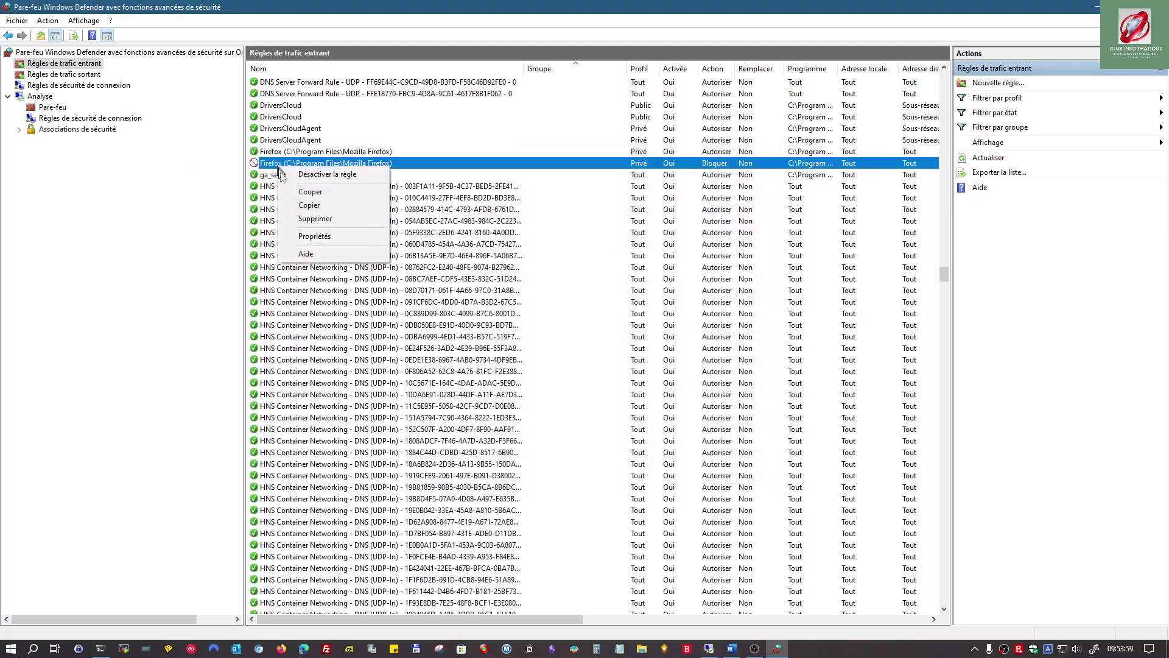
click(315, 235)
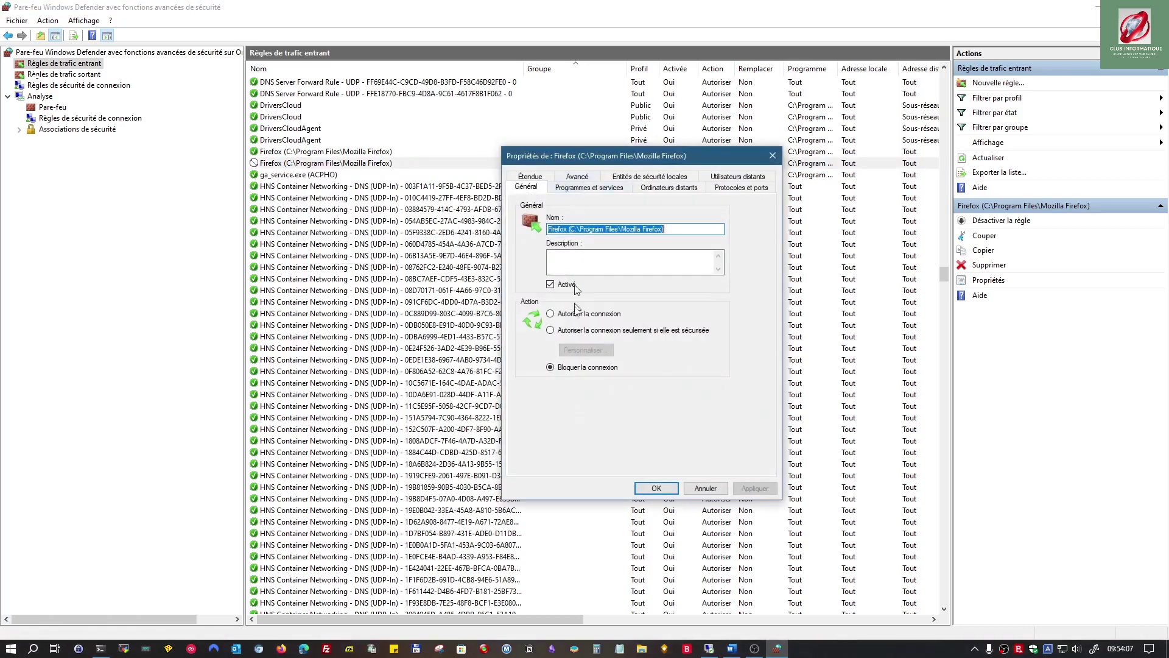
click(559, 315)
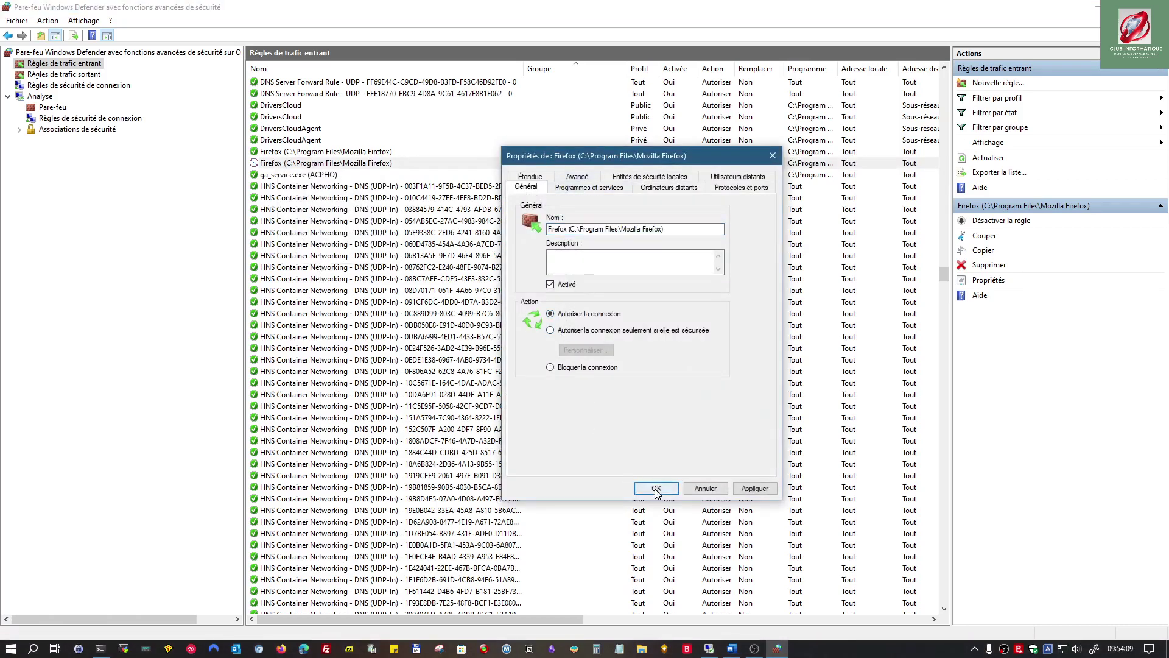
click(656, 488)
Refresh the inbound rules and test Firefox's web access by opening the bookmarked clinfo.fr site
click(48, 20)
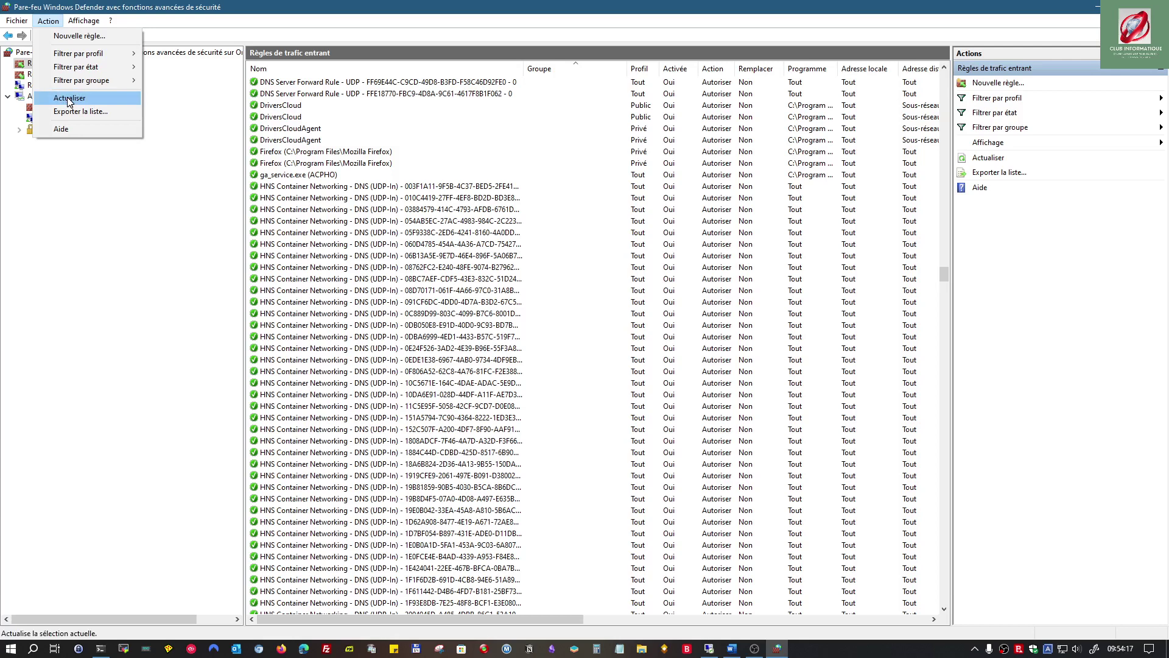
click(67, 96)
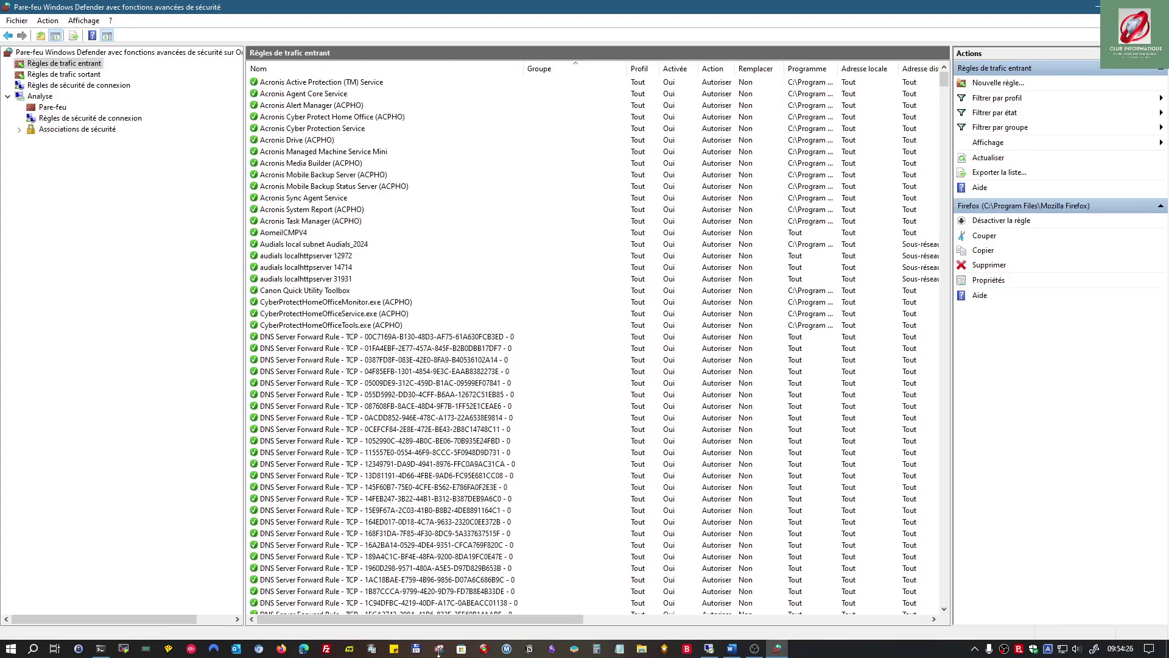
click(281, 650)
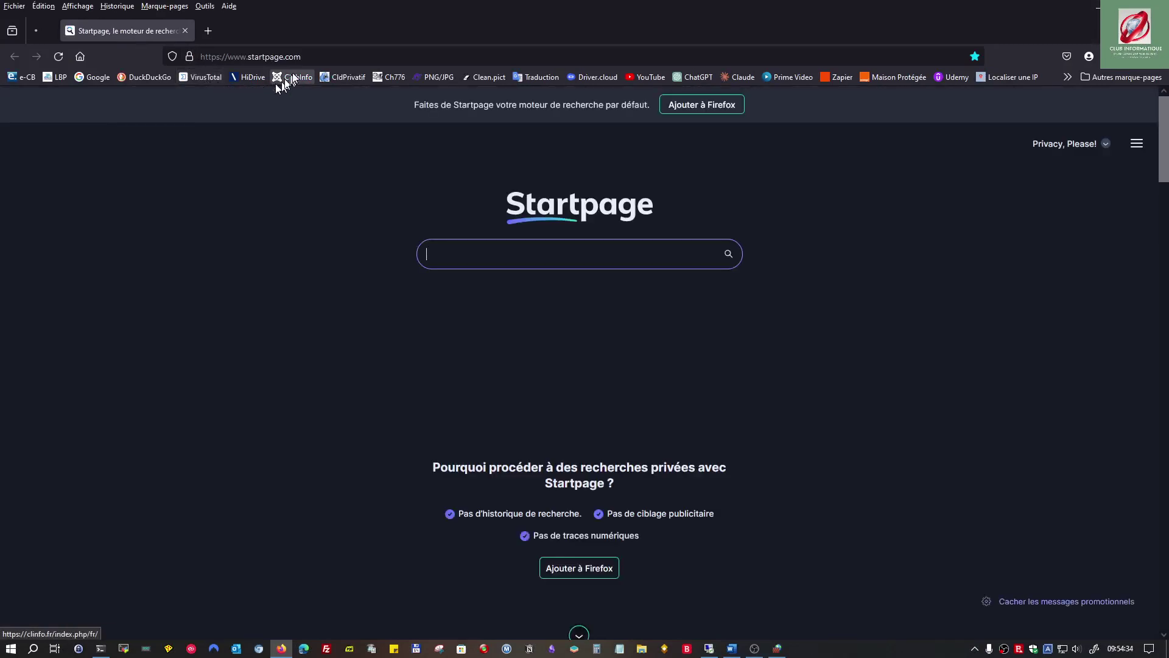
click(293, 78)
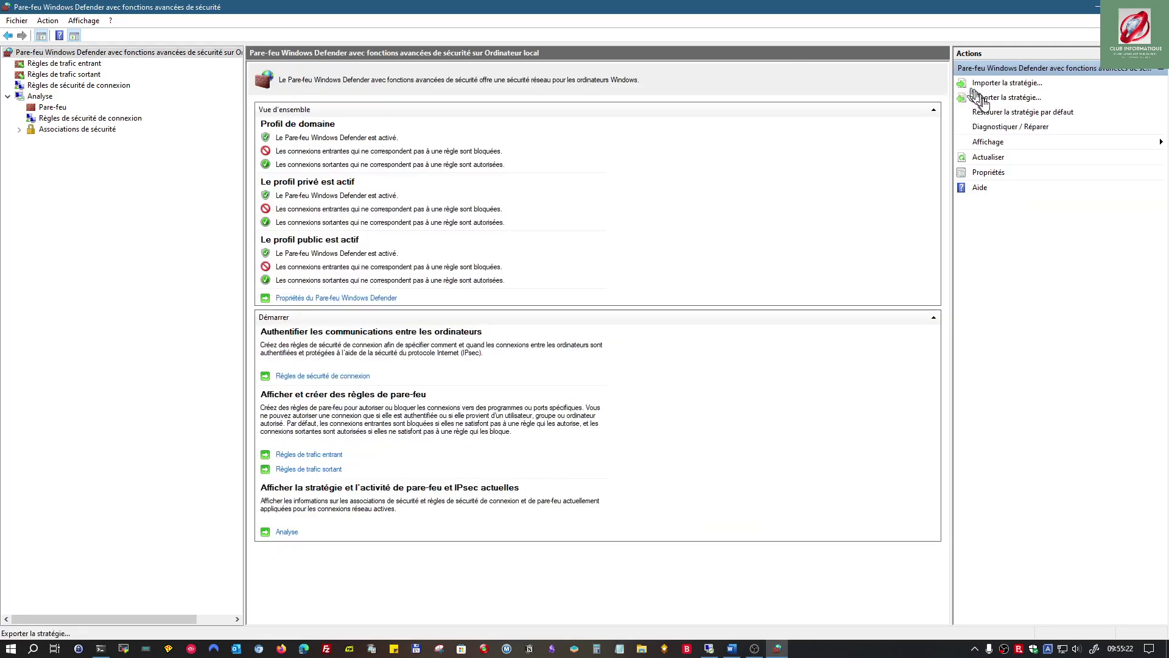
Export the firewall policy as msDenfender to the Téléchargements folder
click(1004, 98)
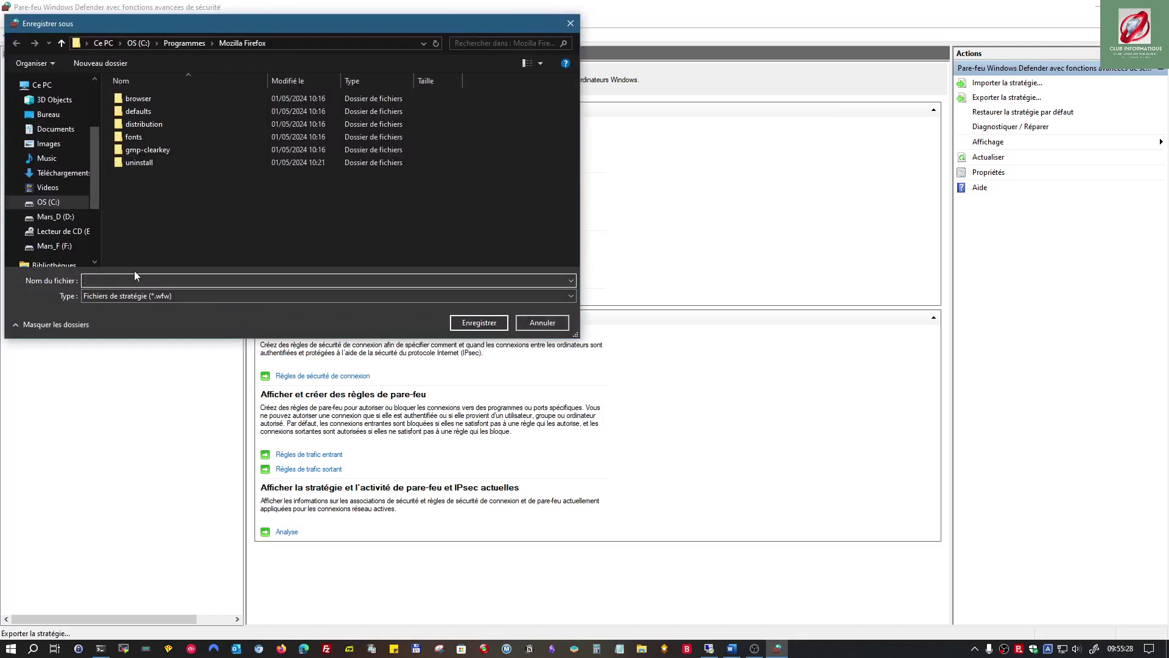
text(msDenfender)
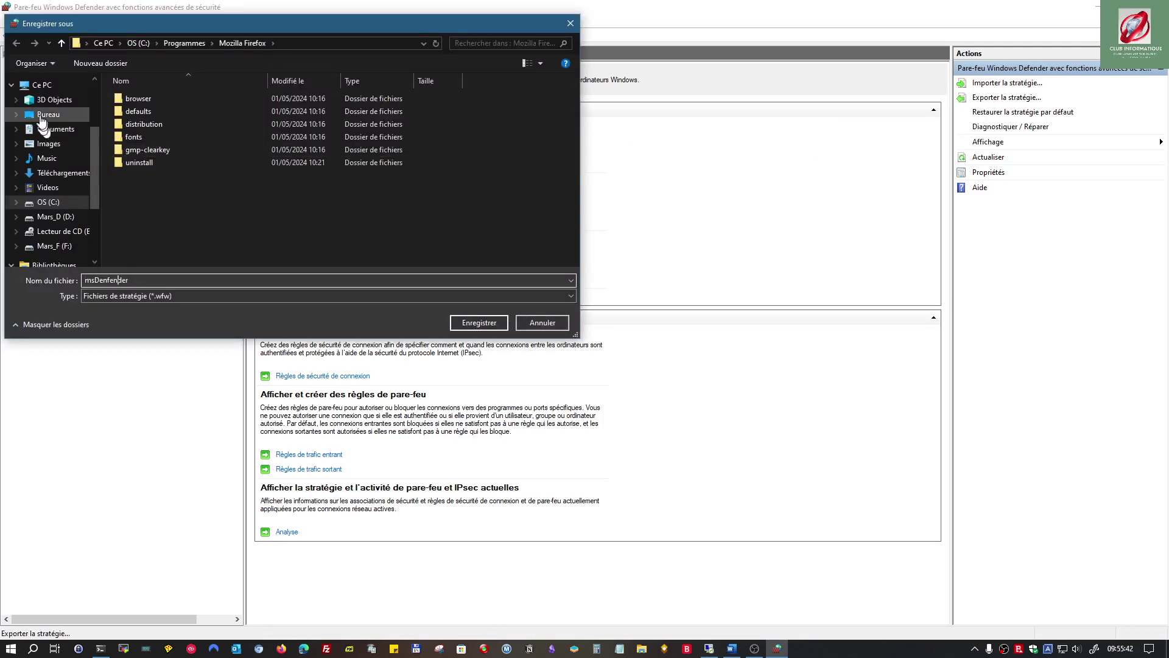
click(58, 173)
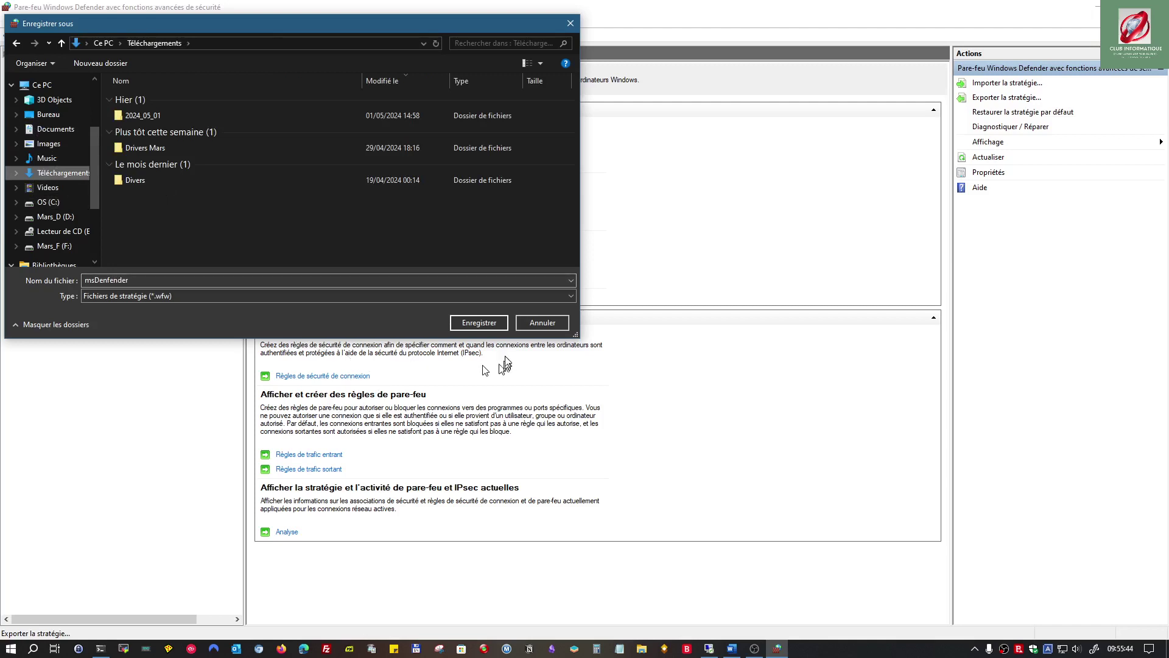
click(479, 322)
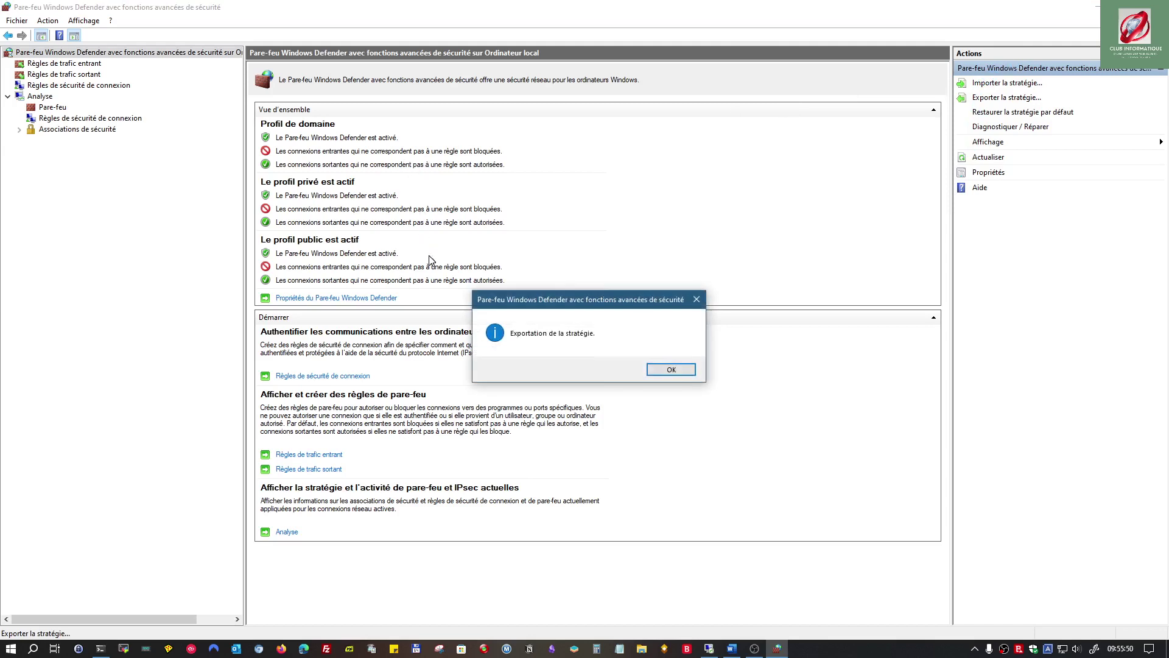
click(663, 373)
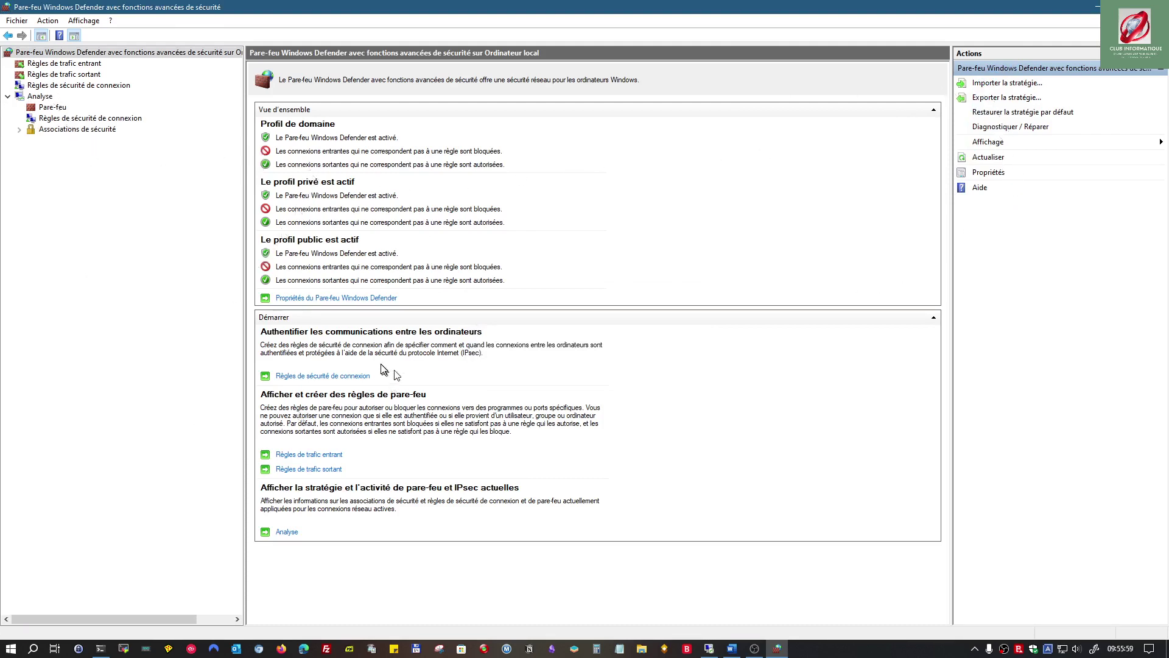
Look at how a saved firewall policy is imported from the Téléchargements folder, without importing it
click(1001, 89)
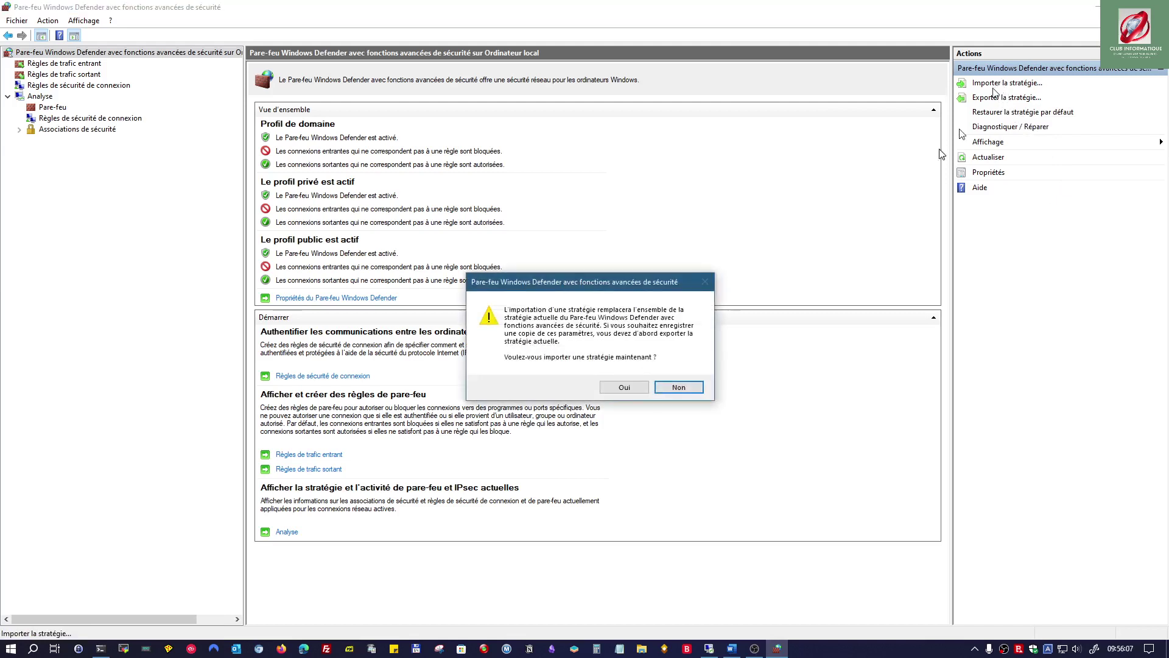
click(627, 386)
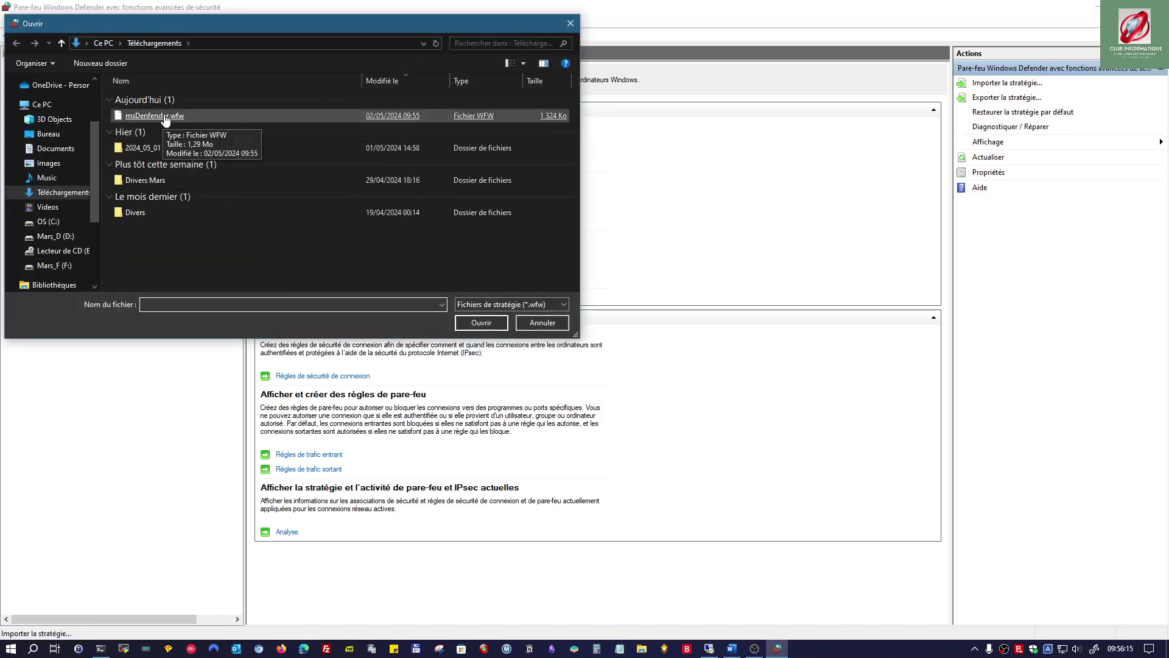
click(534, 328)
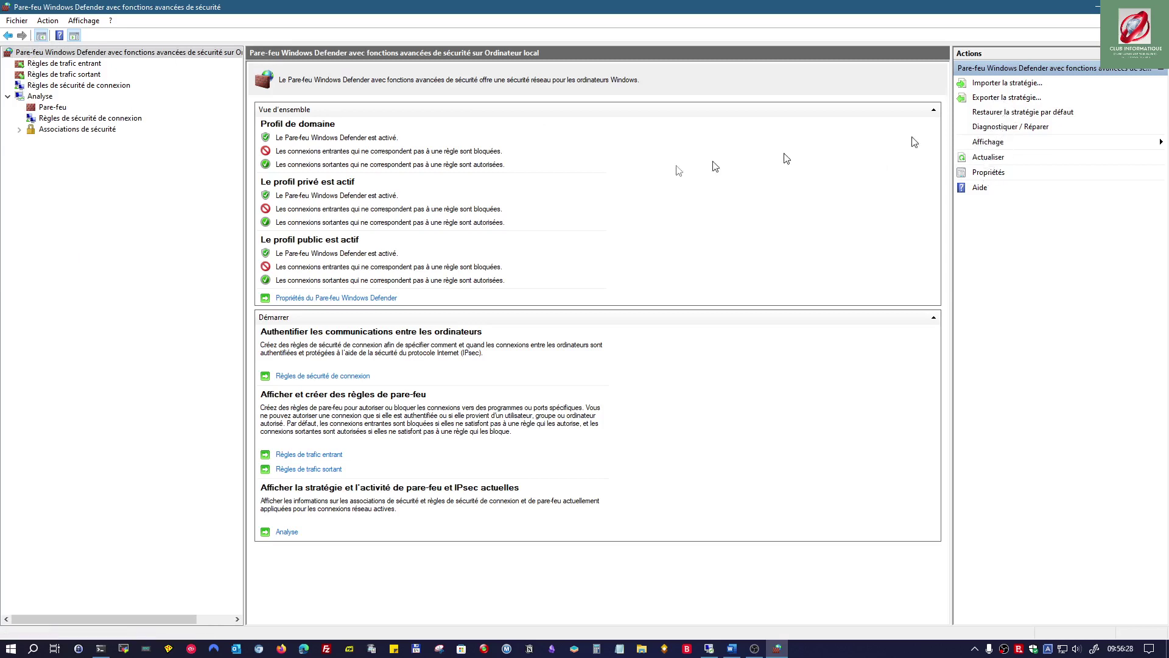
View the console's disk cleanup options without deleting any files
click(17, 21)
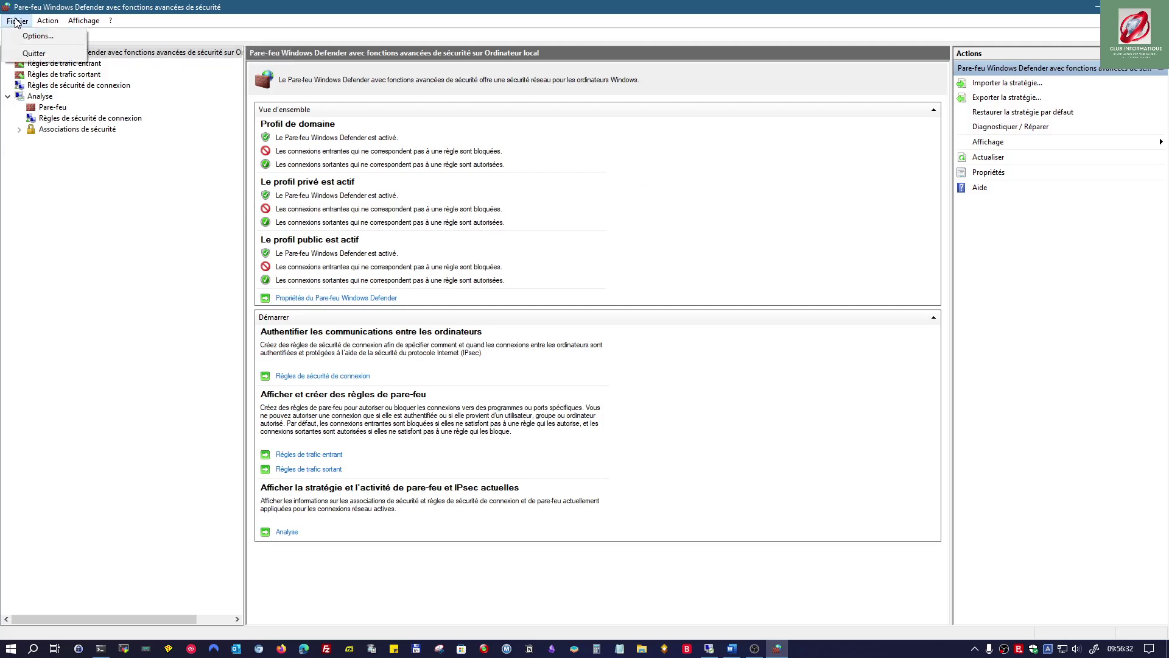
click(36, 36)
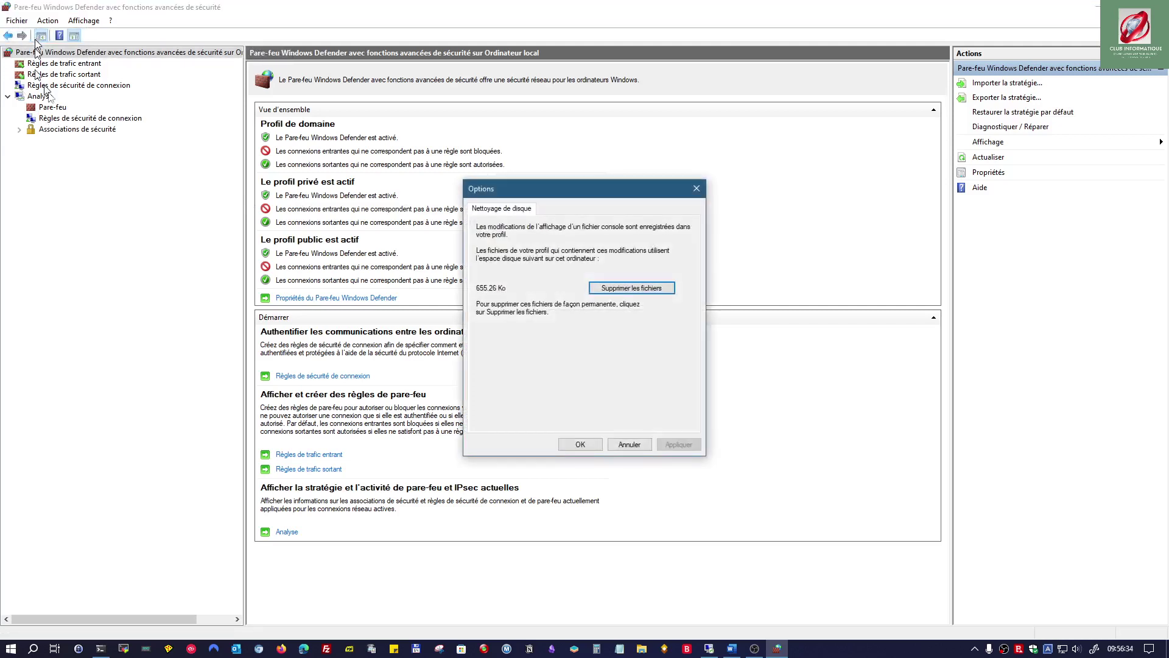
click(633, 445)
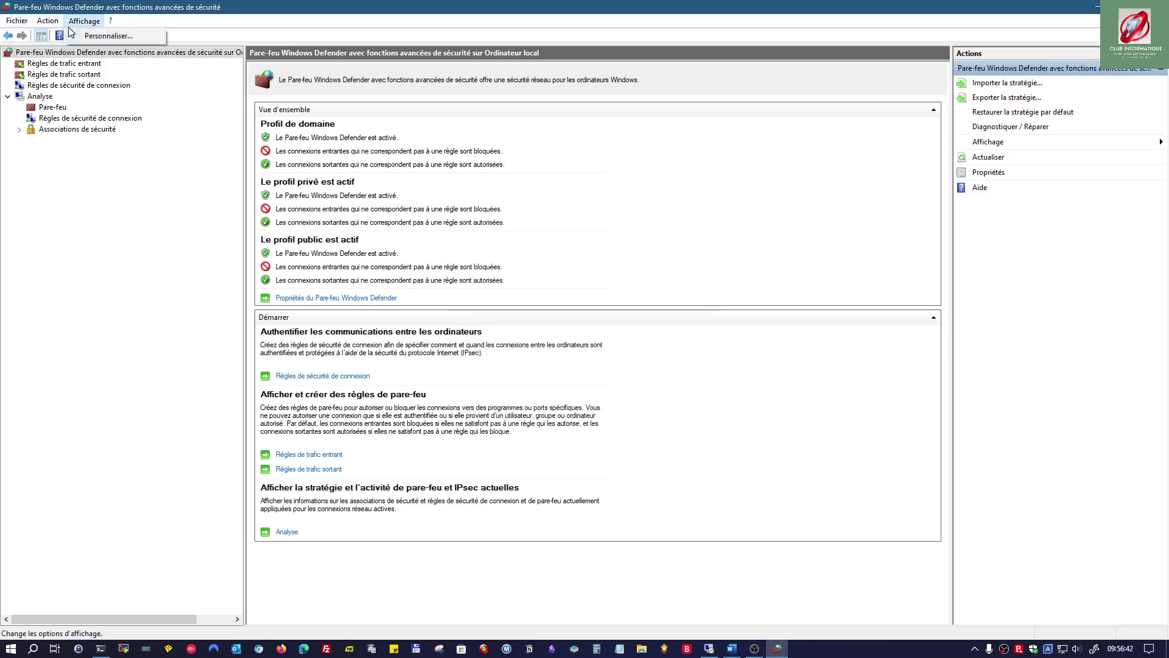
View the Windows troubleshooting settings reached through the firewall's Diagnose / Repair action, and close them
click(48, 21)
click(49, 20)
click(47, 21)
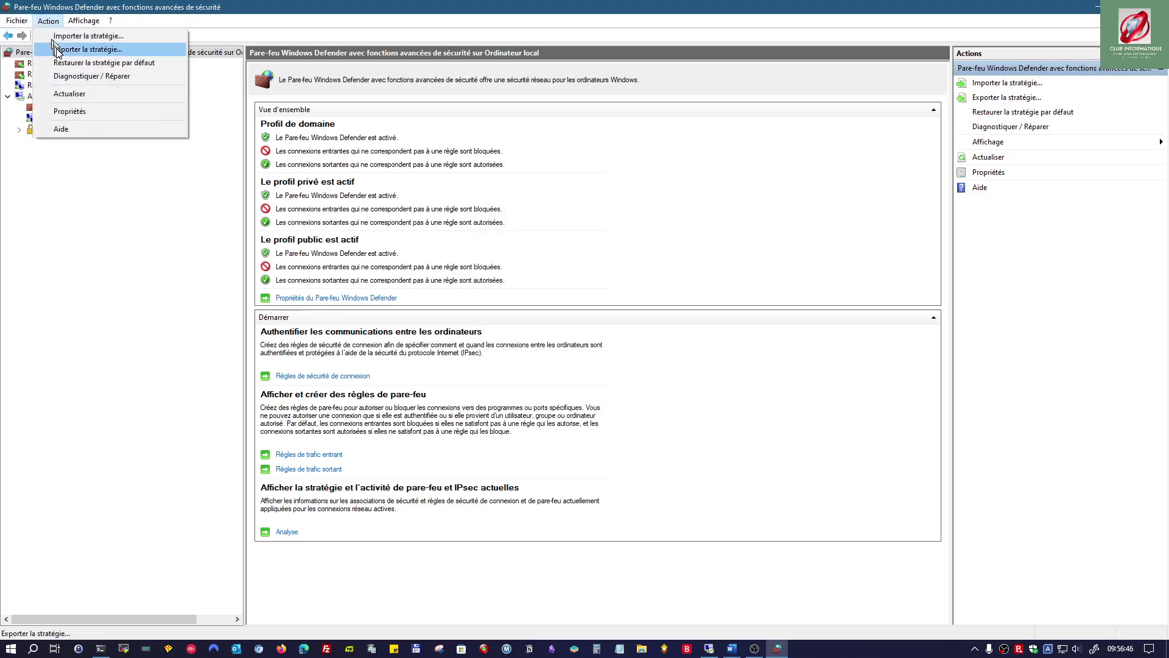
click(69, 80)
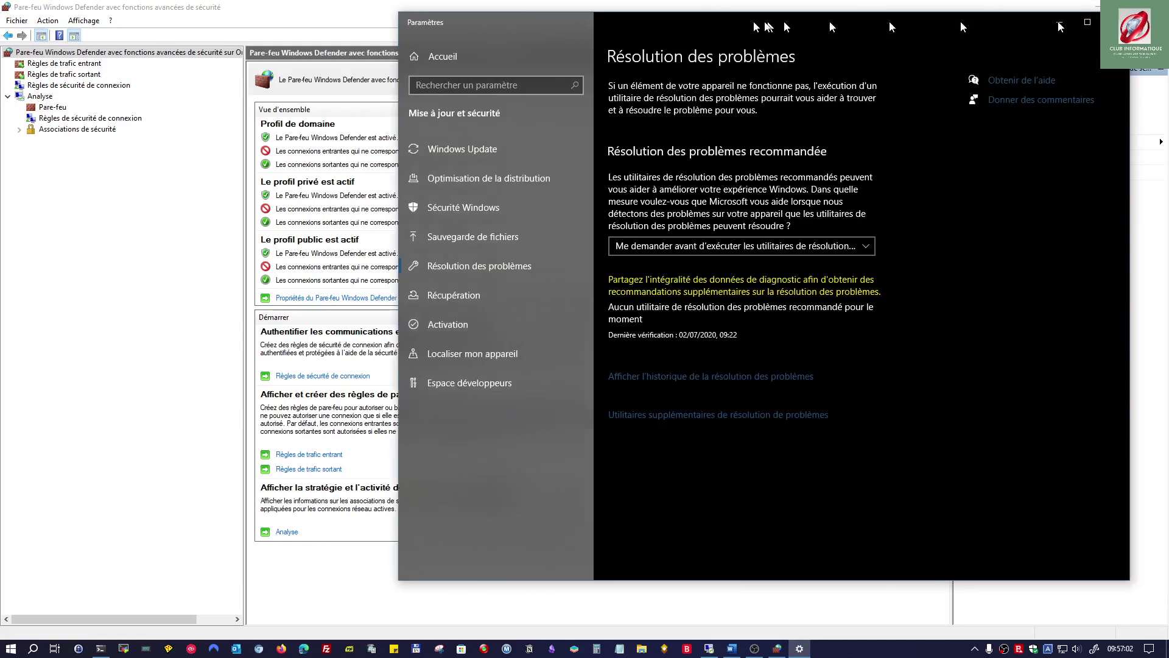
drag(827, 21, 564, 38)
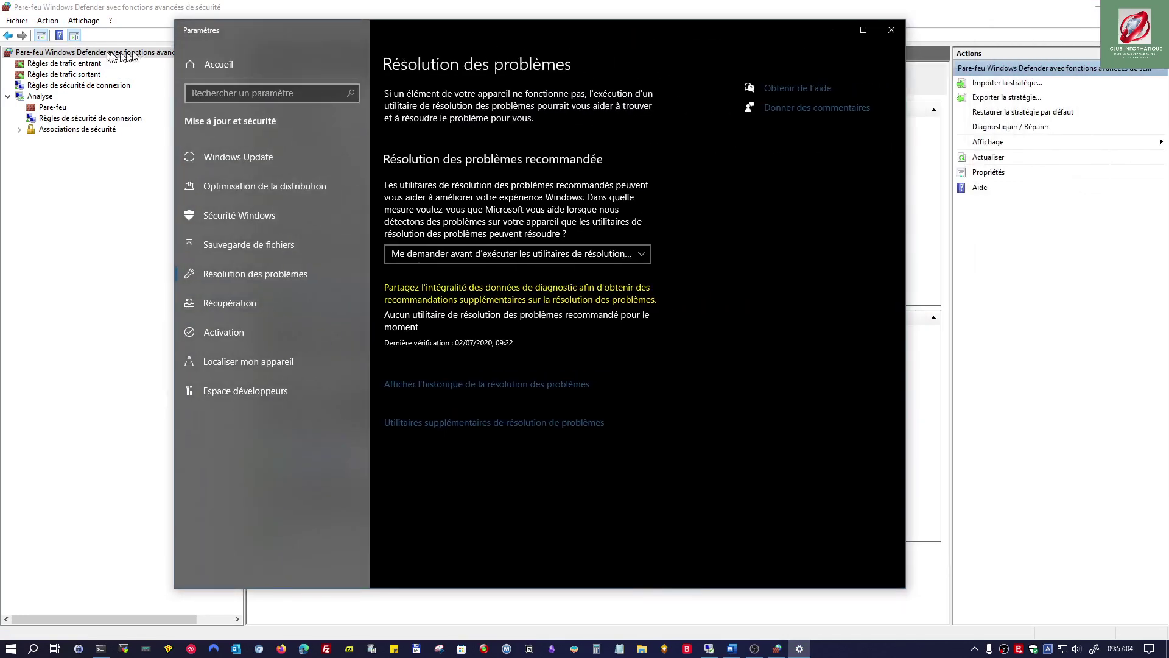
click(892, 34)
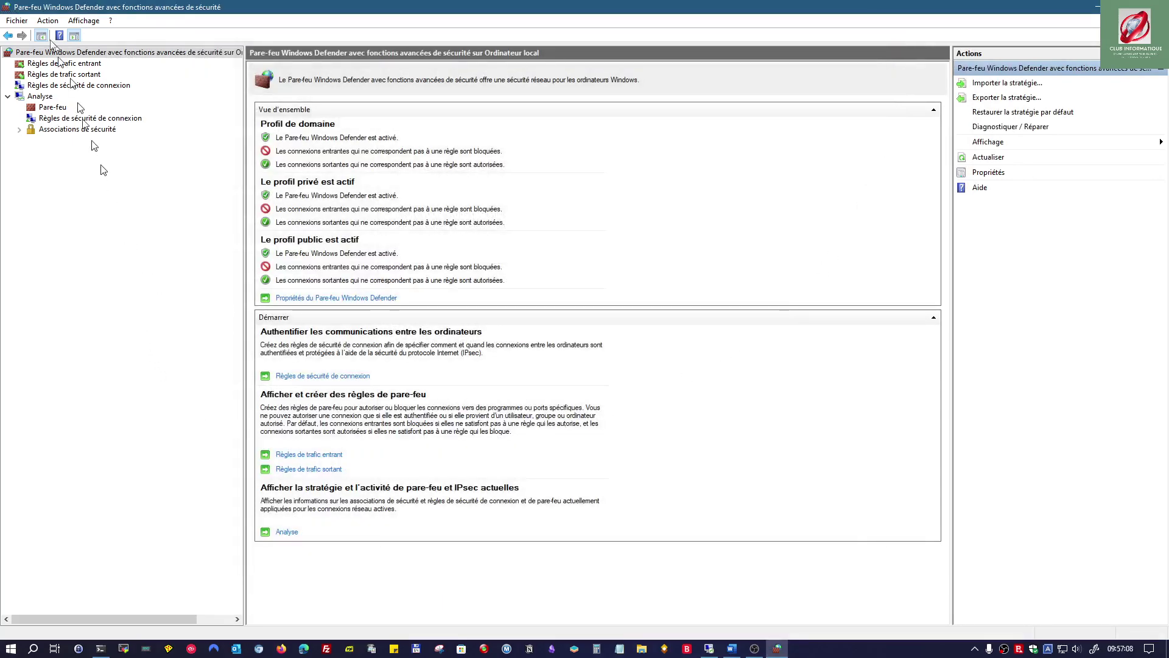
View the firewall's properties for the domain profile without changing them
click(49, 20)
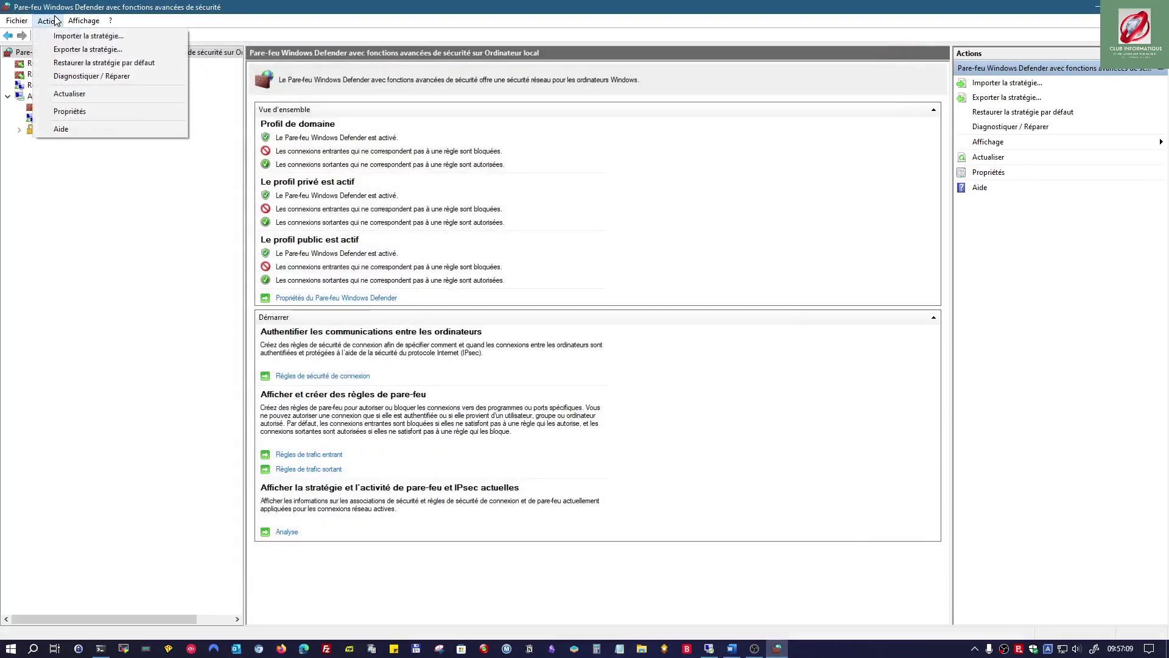
click(70, 111)
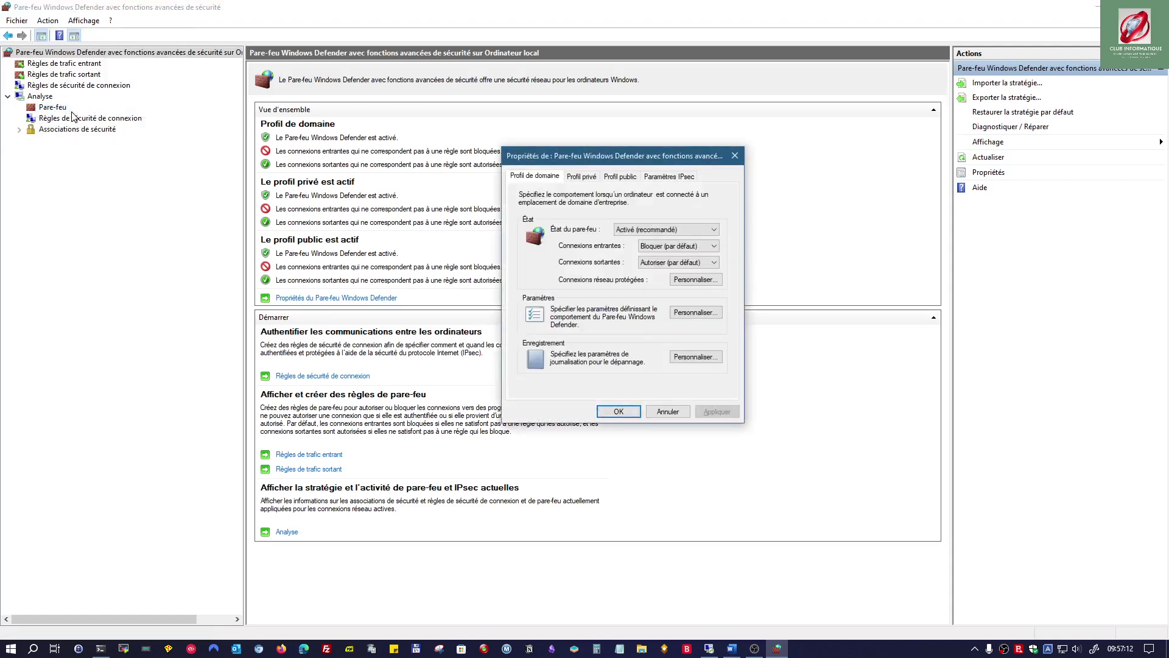
click(667, 411)
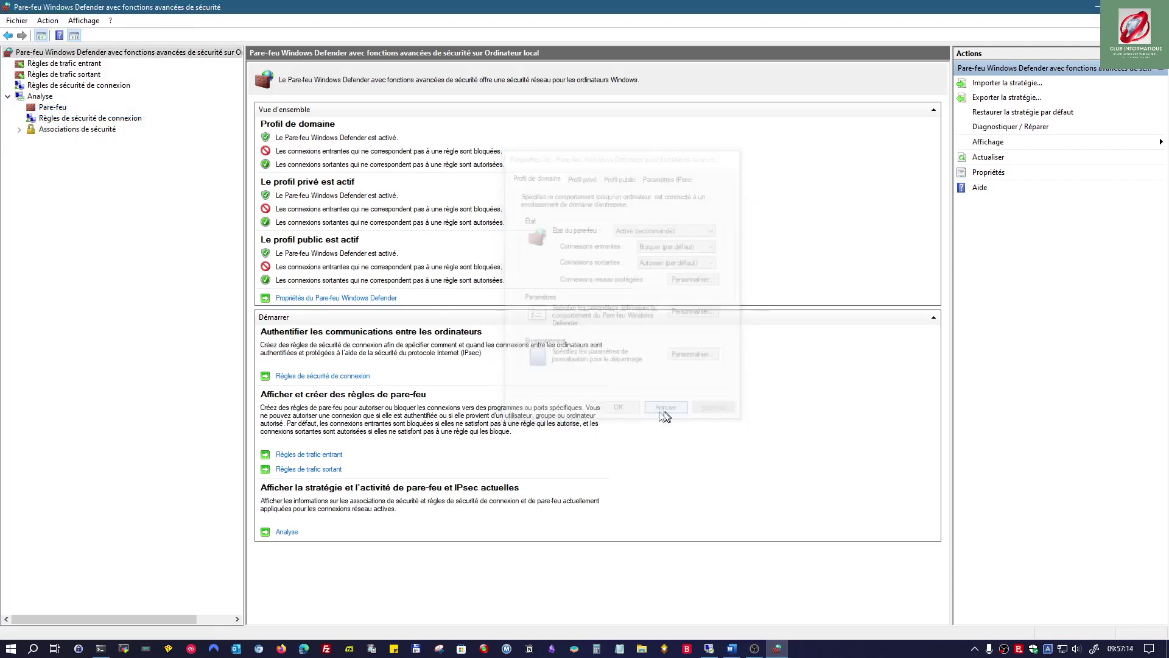
View the console's display customization options and return to the inbound rules
click(92, 21)
click(105, 36)
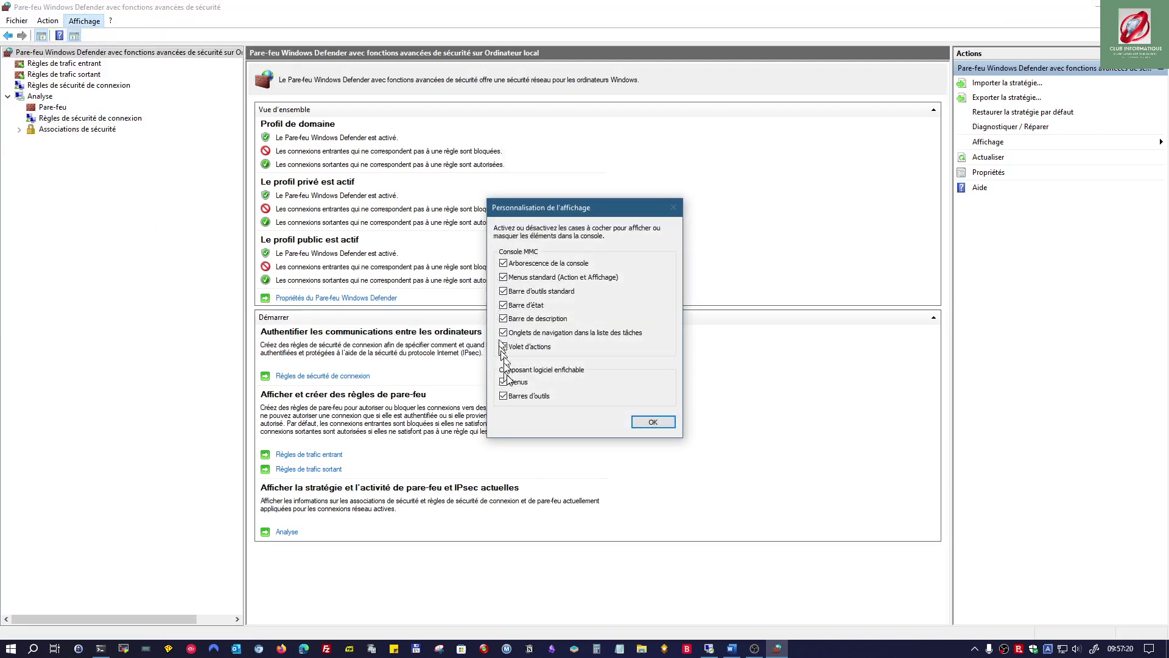
click(653, 422)
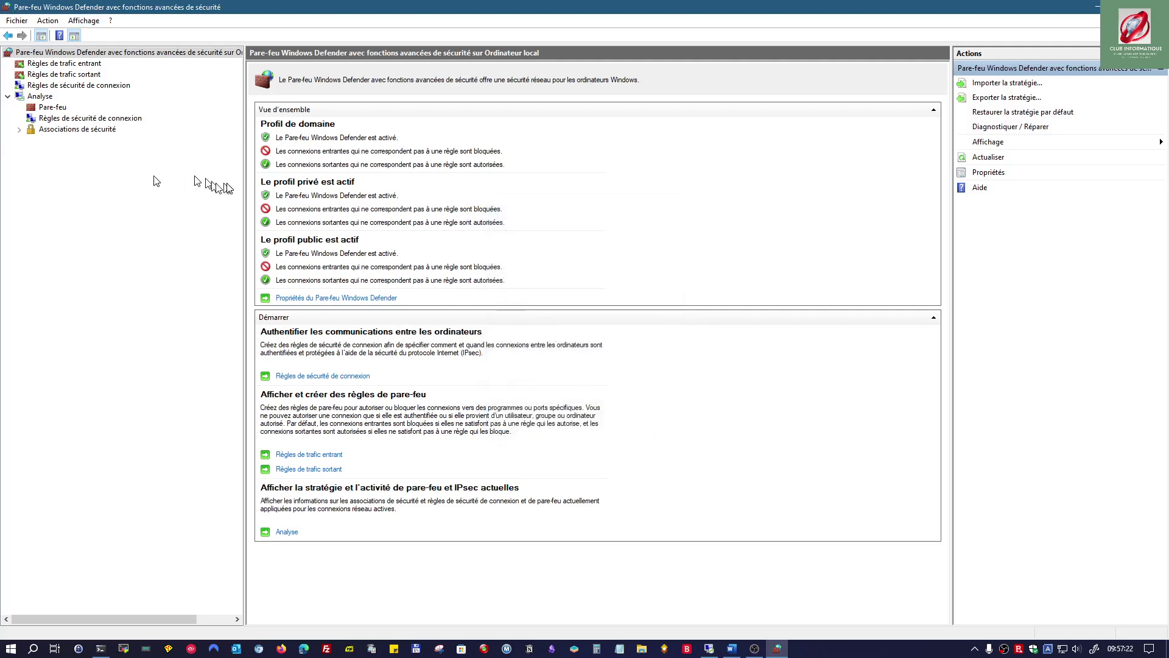
click(68, 64)
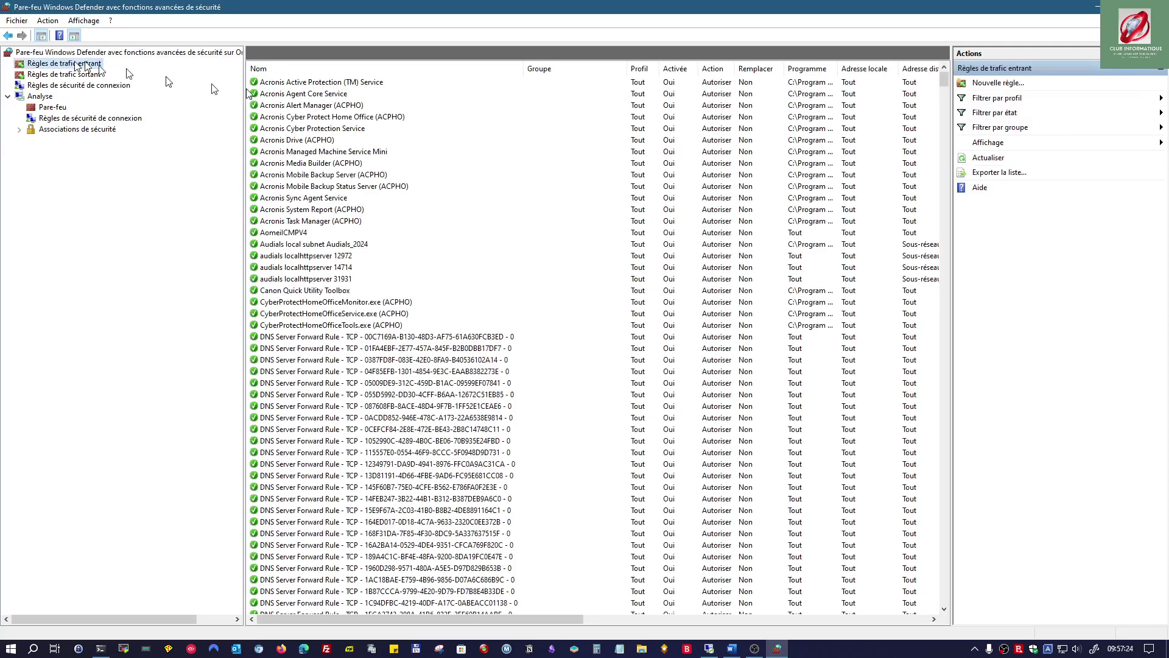
View the column add/remove options for the inbound rules list and close them without changing the displayed columns
right_click(84, 66)
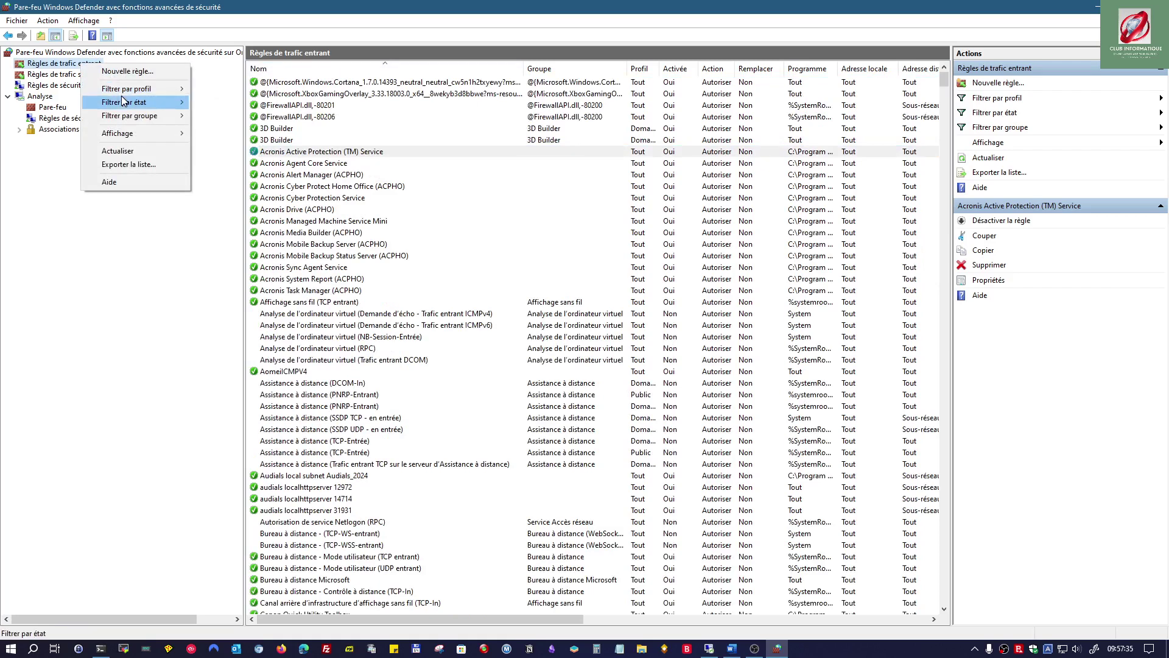
mouse_move(126, 135)
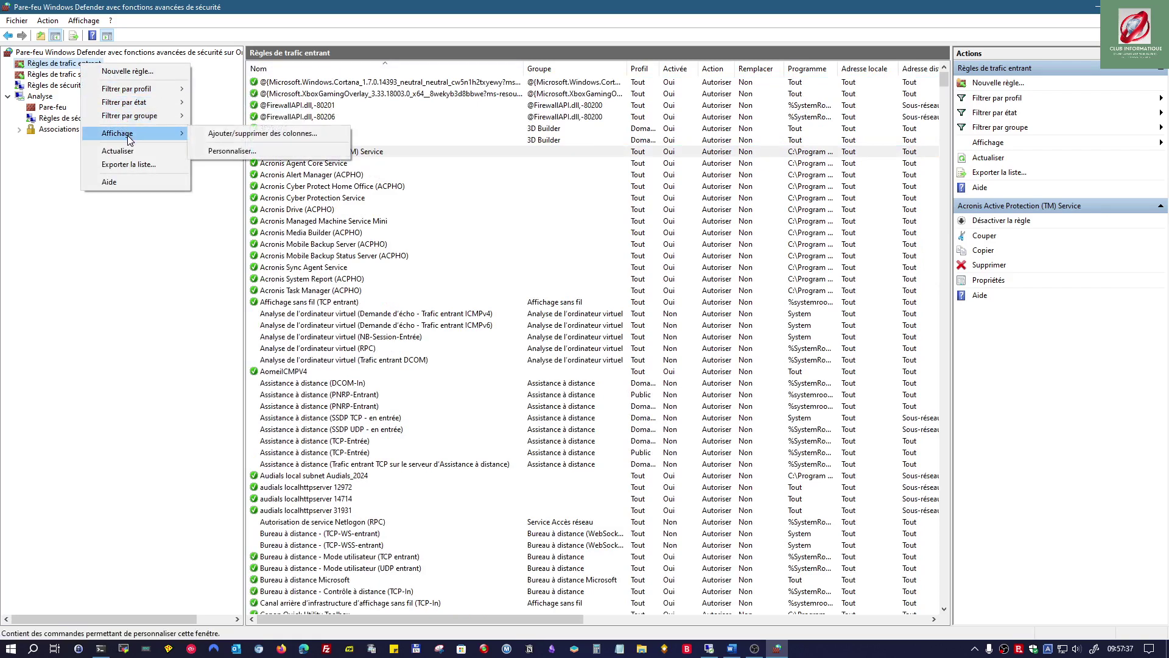
click(245, 134)
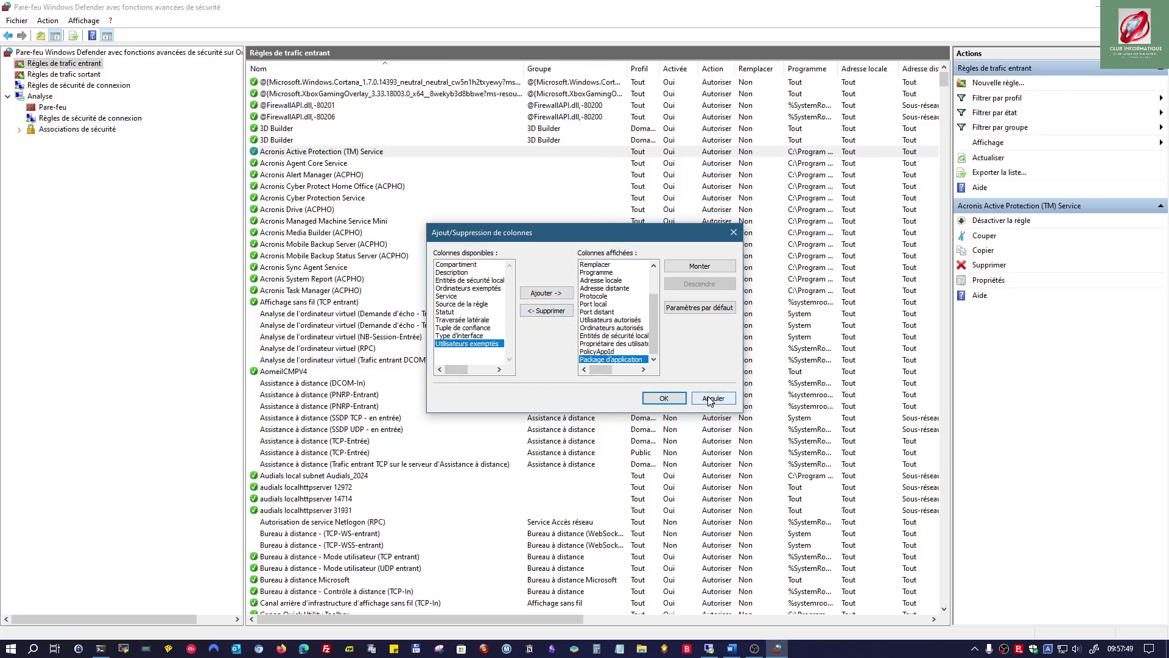
click(663, 398)
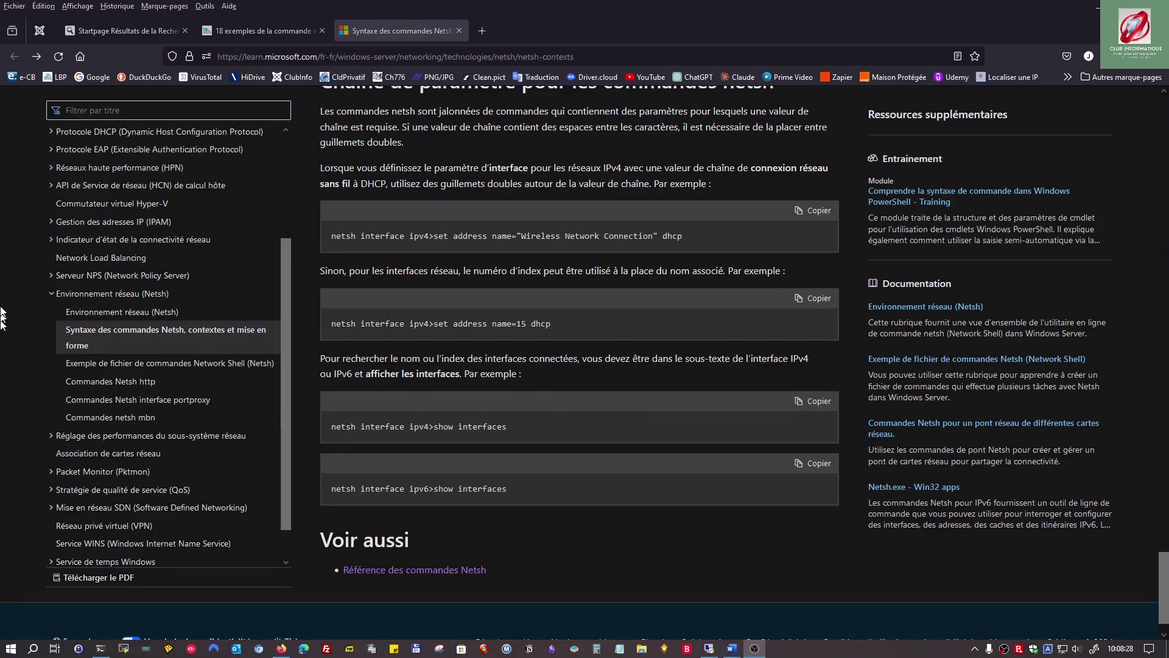
Switch to Firefox and examine the Microsoft Learn article on Netsh command syntax, contexts and sub-contexts, ending at its beginning
scroll(353, 475, up, 15)
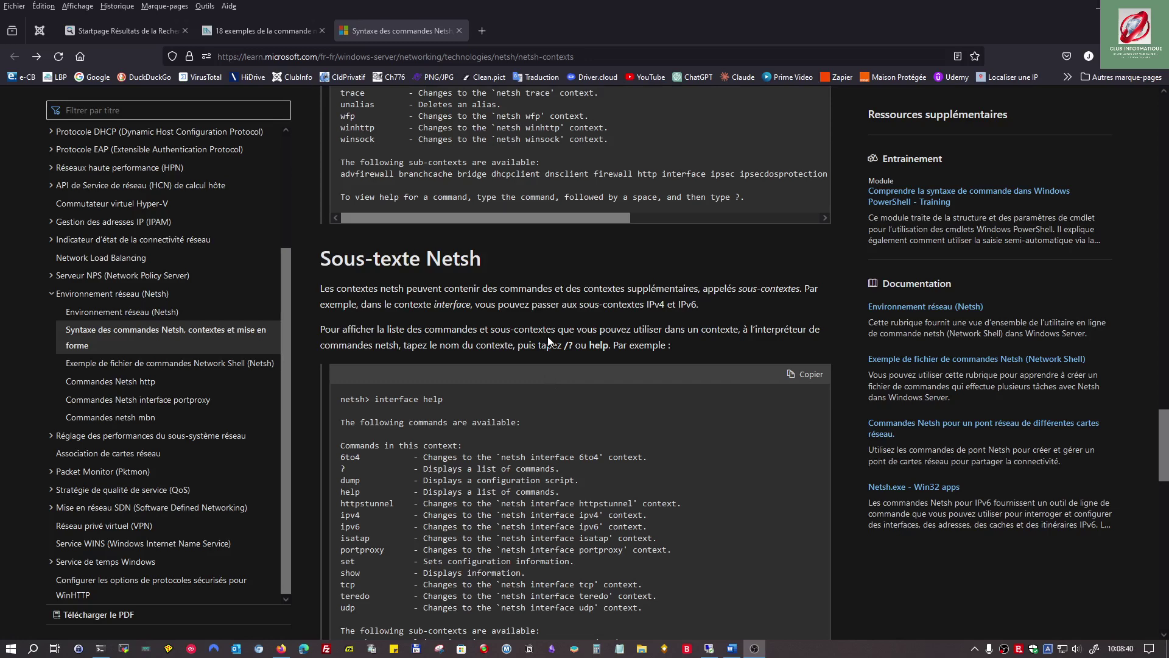
scroll(547, 336, up, 10)
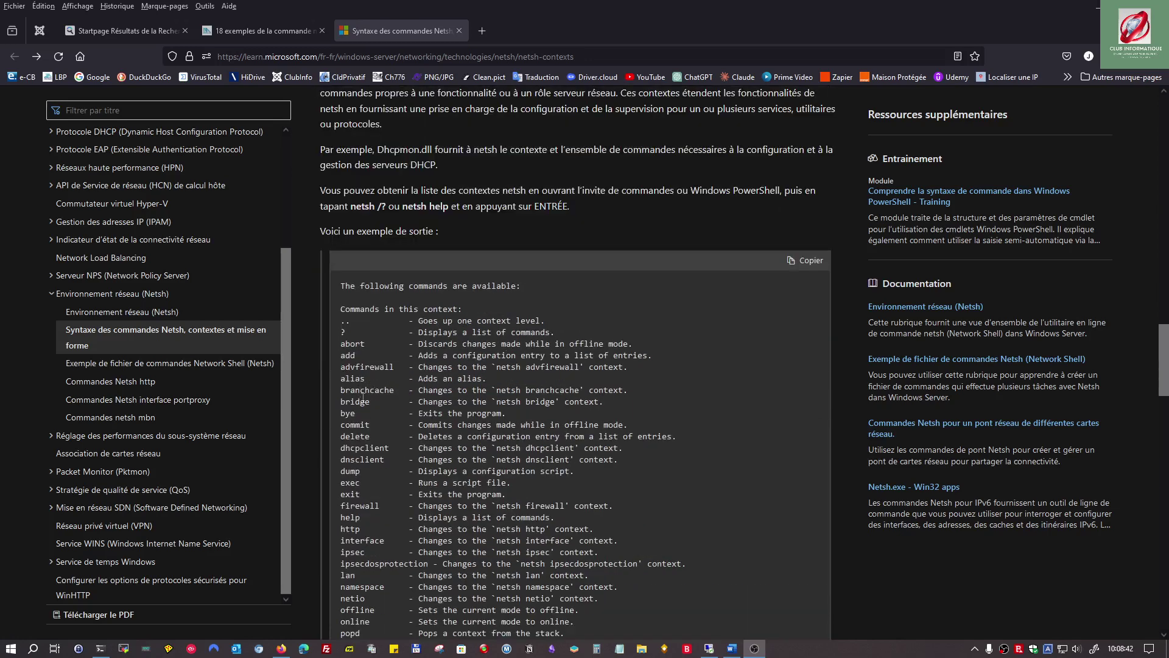
scroll(363, 397, up, 15)
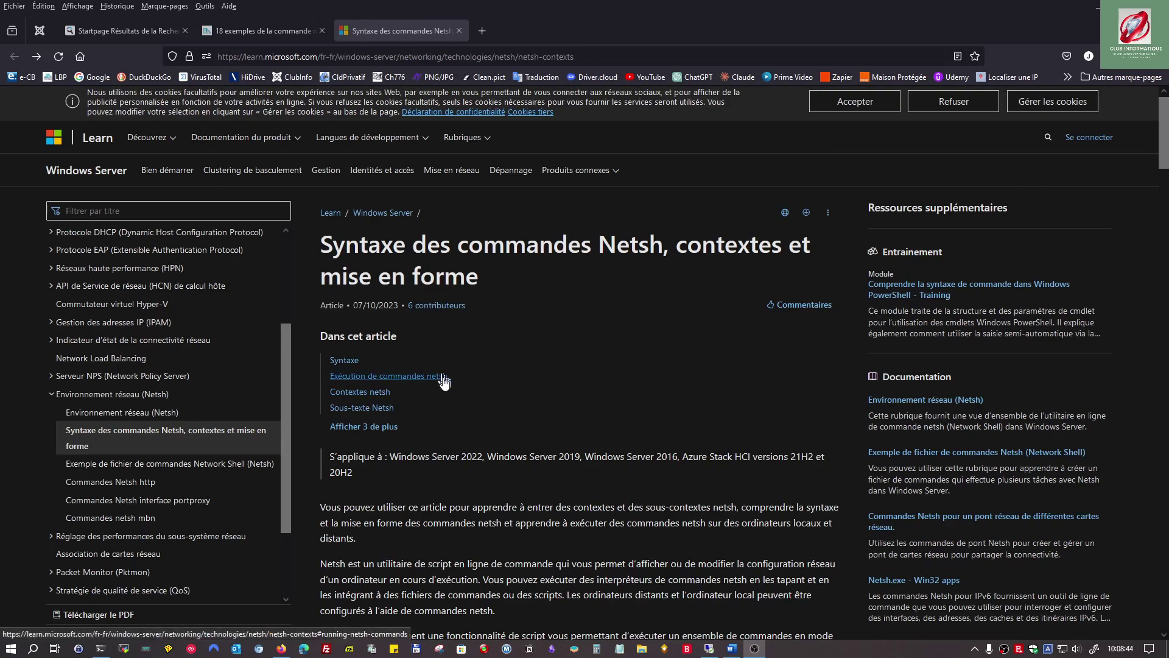
scroll(386, 252, down, 10)
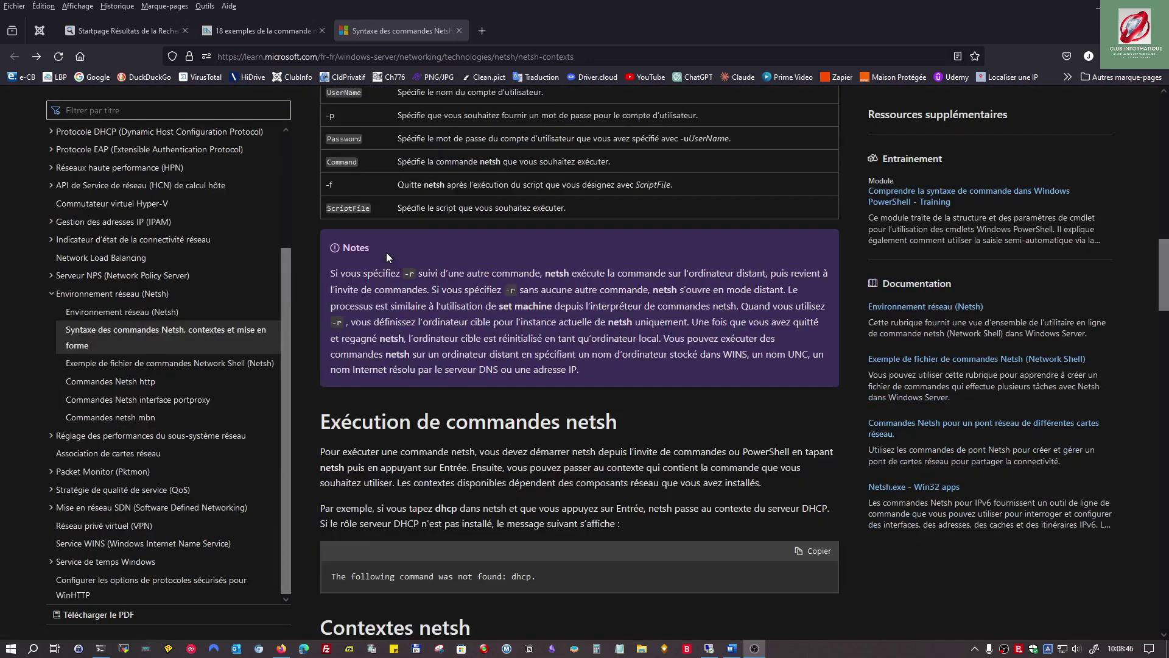
scroll(386, 252, down, 20)
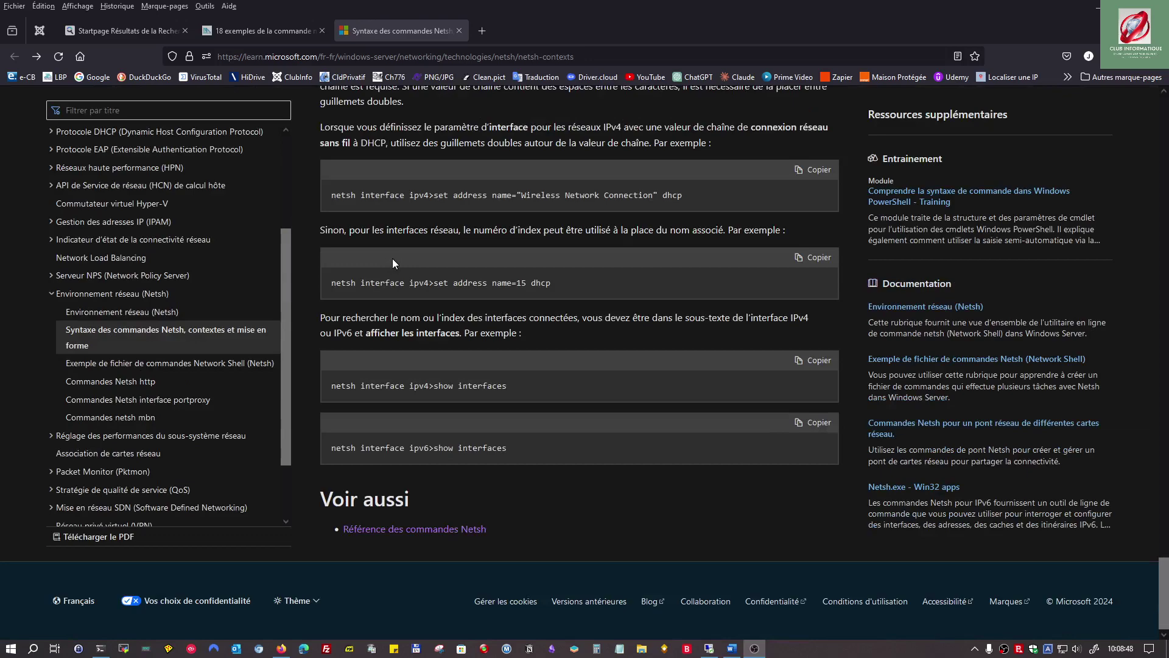
scroll(420, 307, up, 10)
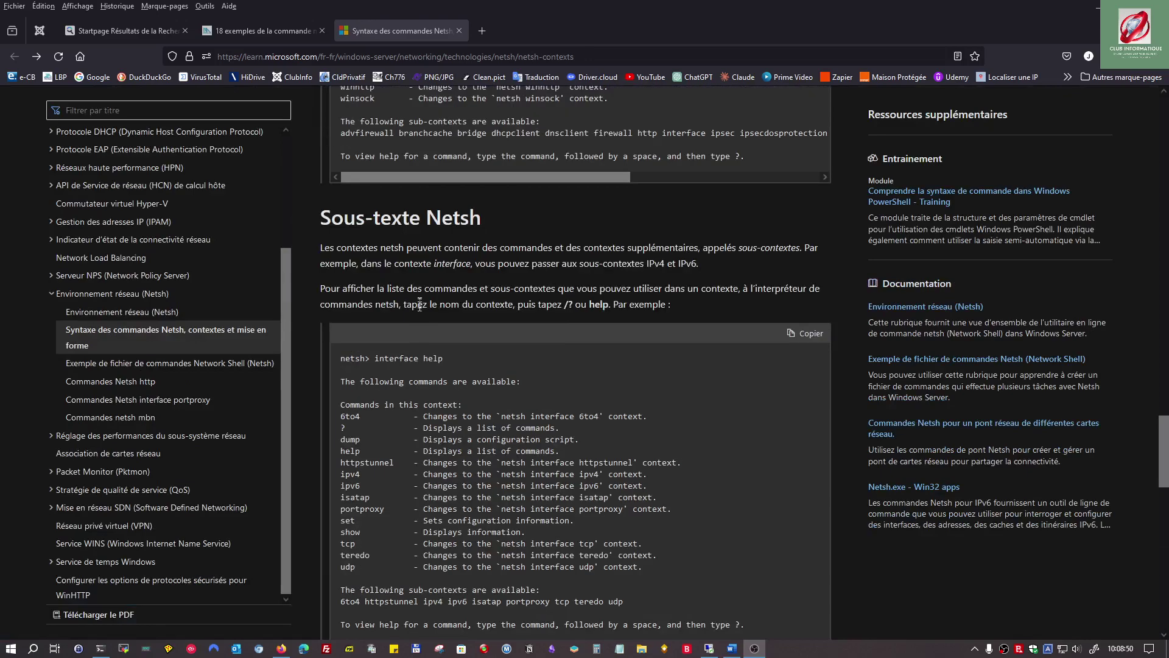
scroll(419, 307, up, 15)
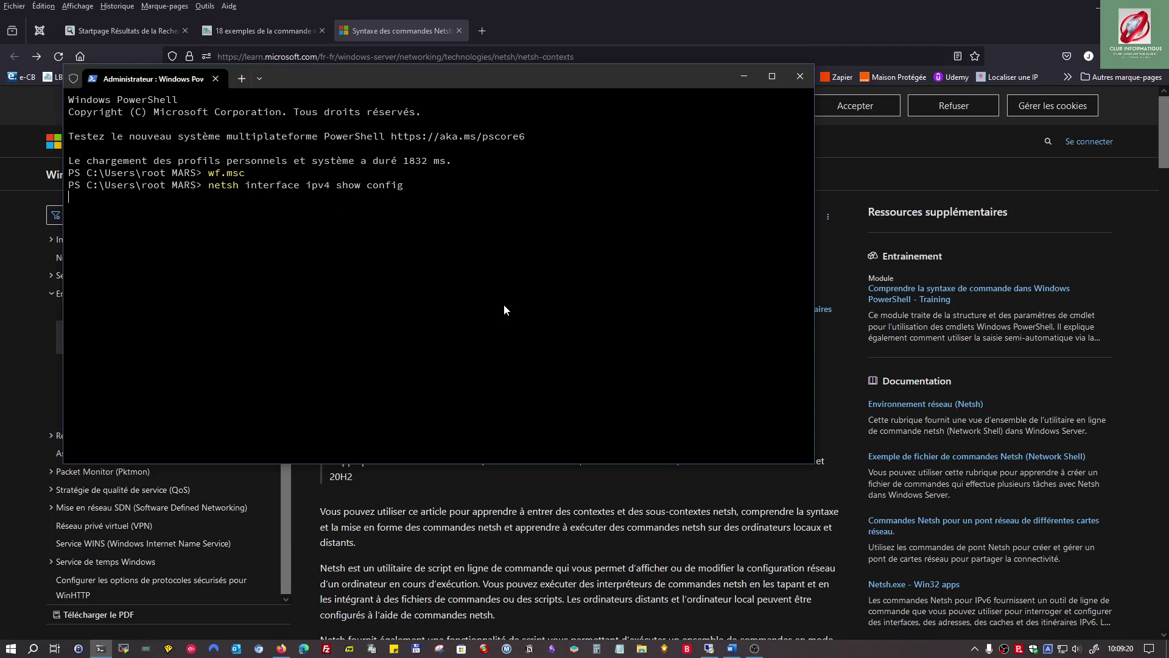
Run netsh interface ipv4 show config in an administrator PowerShell window, review its output from the beginning, and close the window
key(Return)
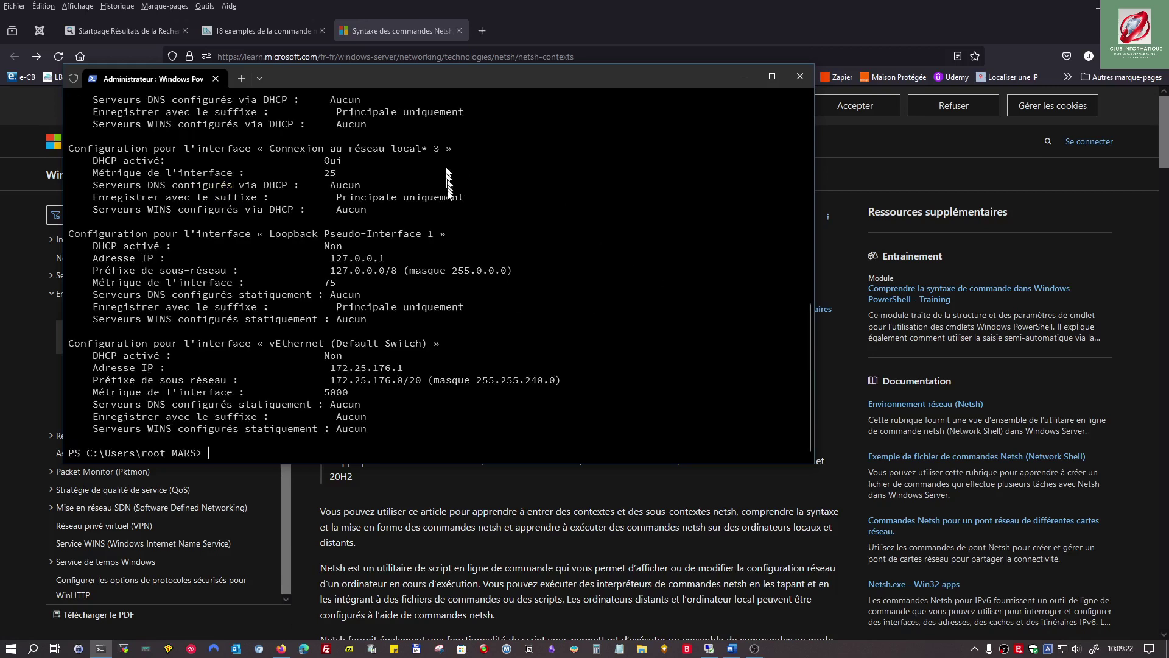
scroll(408, 363, up, 15)
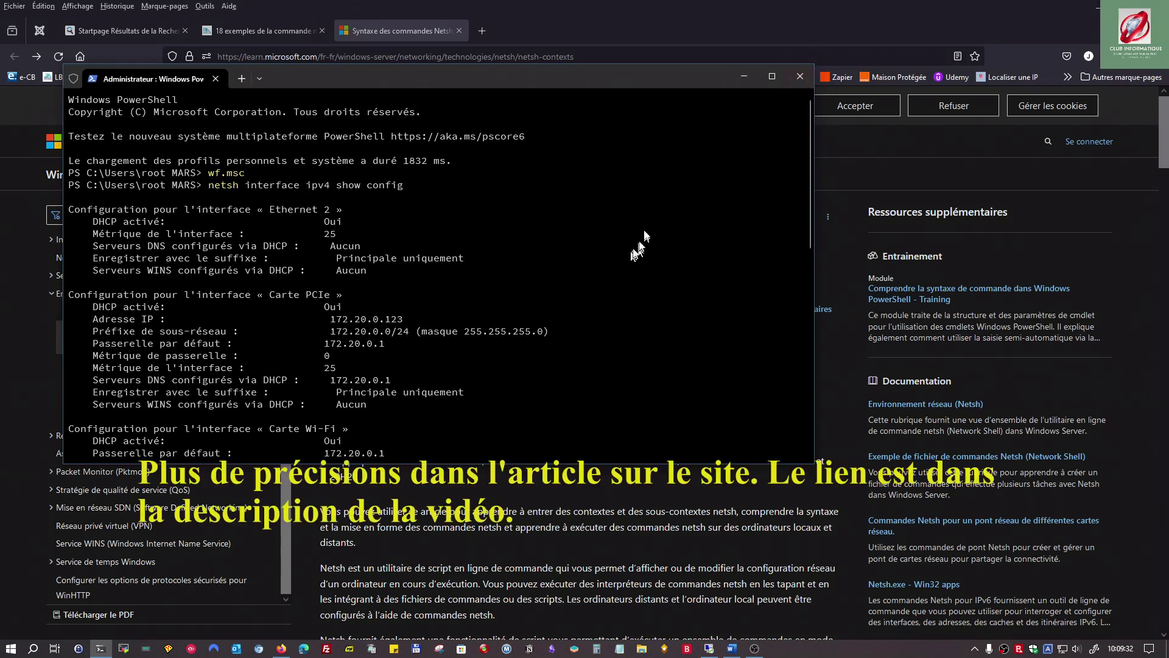
click(801, 76)
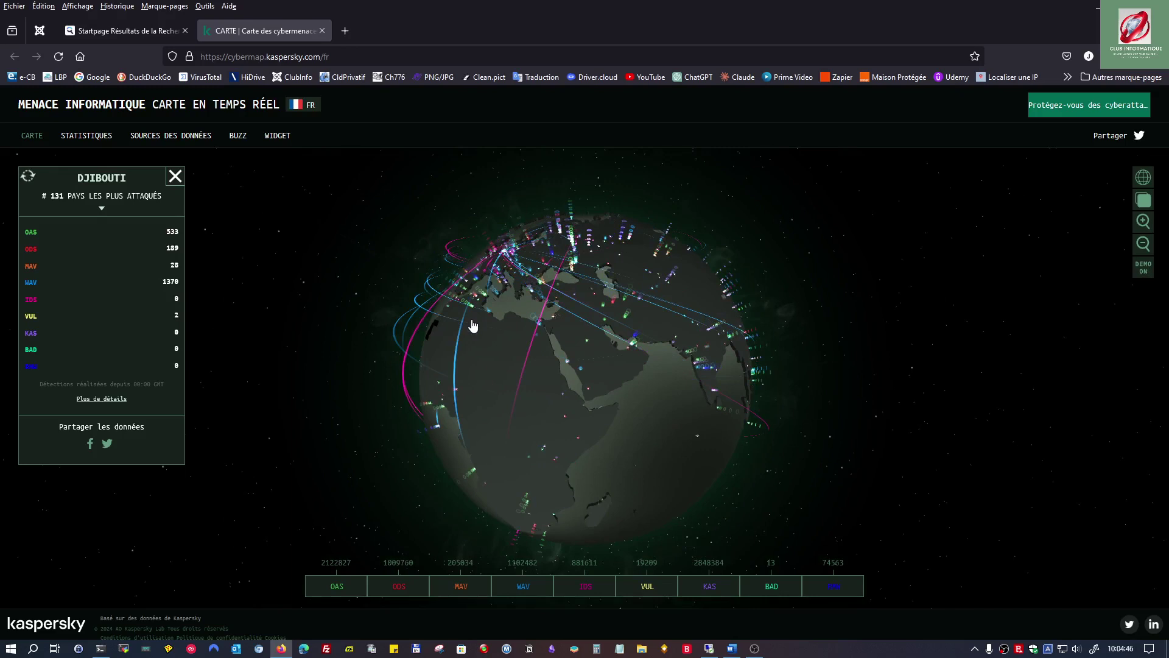
Examine the Kaspersky real-time cyberthreat map in Firefox, rotating the globe towards Europe and the North Atlantic and zooming in slightly
drag(471, 326, 573, 423)
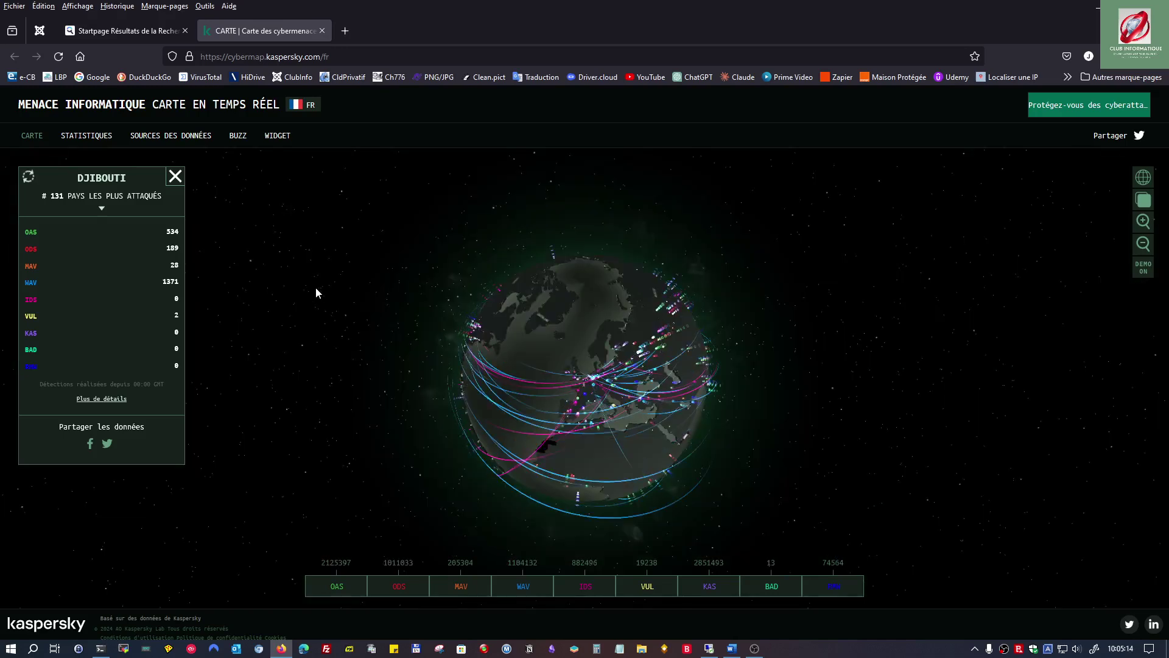
scroll(315, 287, up, 2)
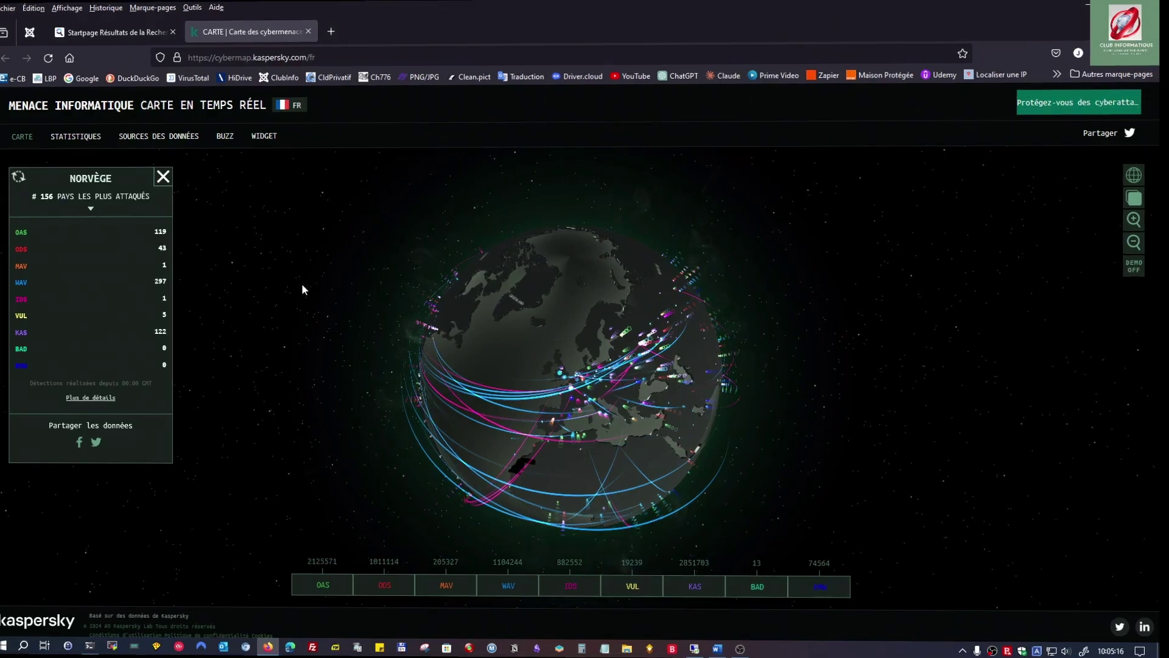